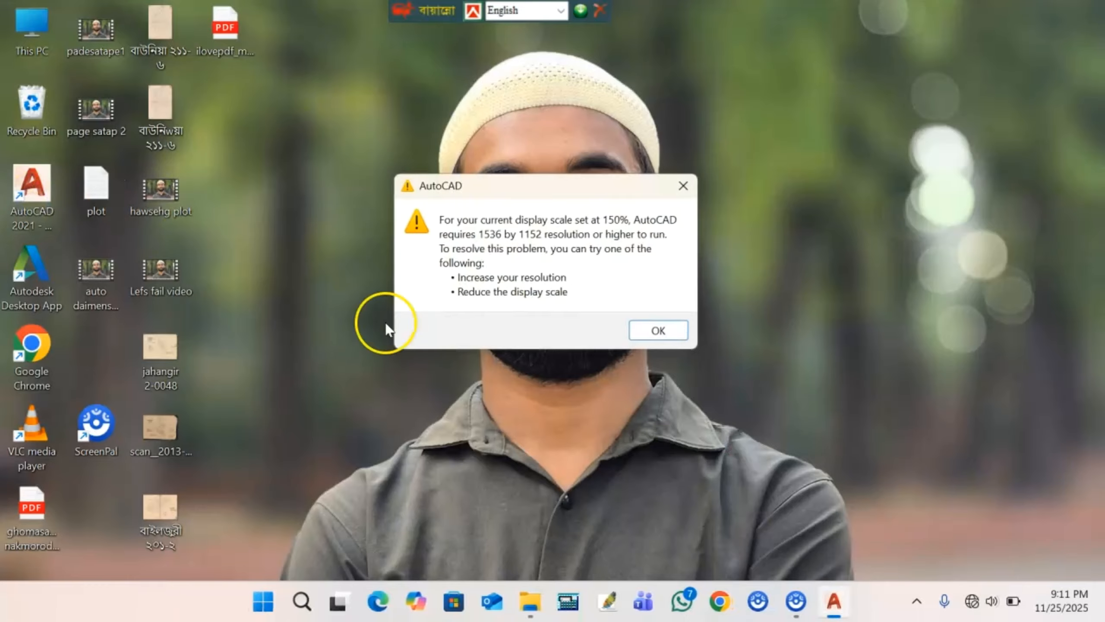
- Dismiss the display-scale resolution warning so AutoCAD opens on Drawing1
click(657, 330)
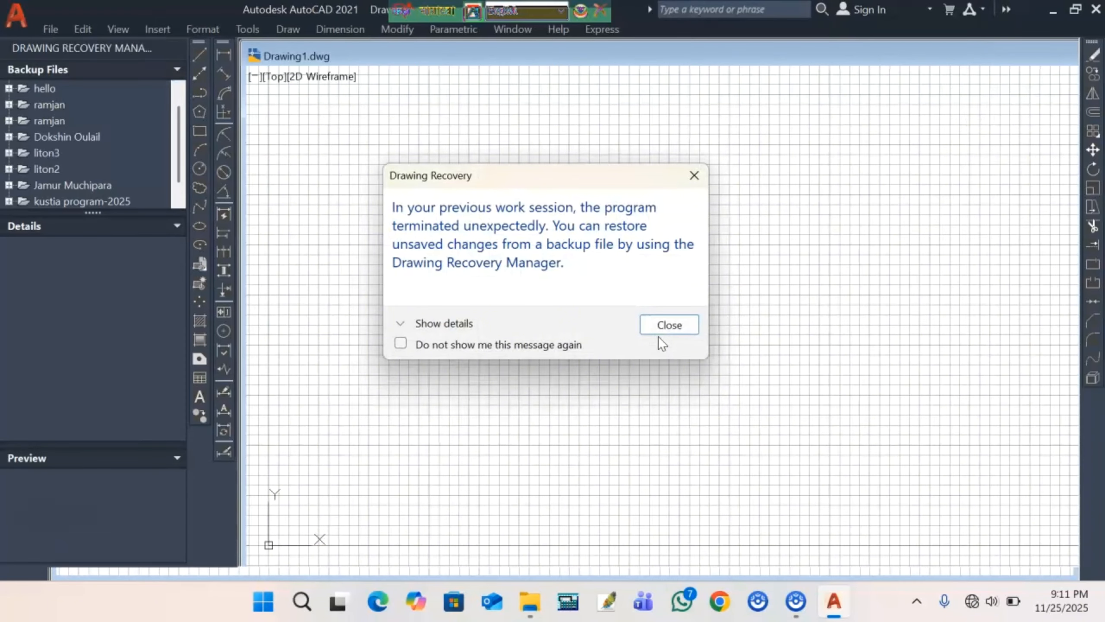
- Close the Drawing Recovery notice and the Drawing Recovery Manager palette
click(669, 325)
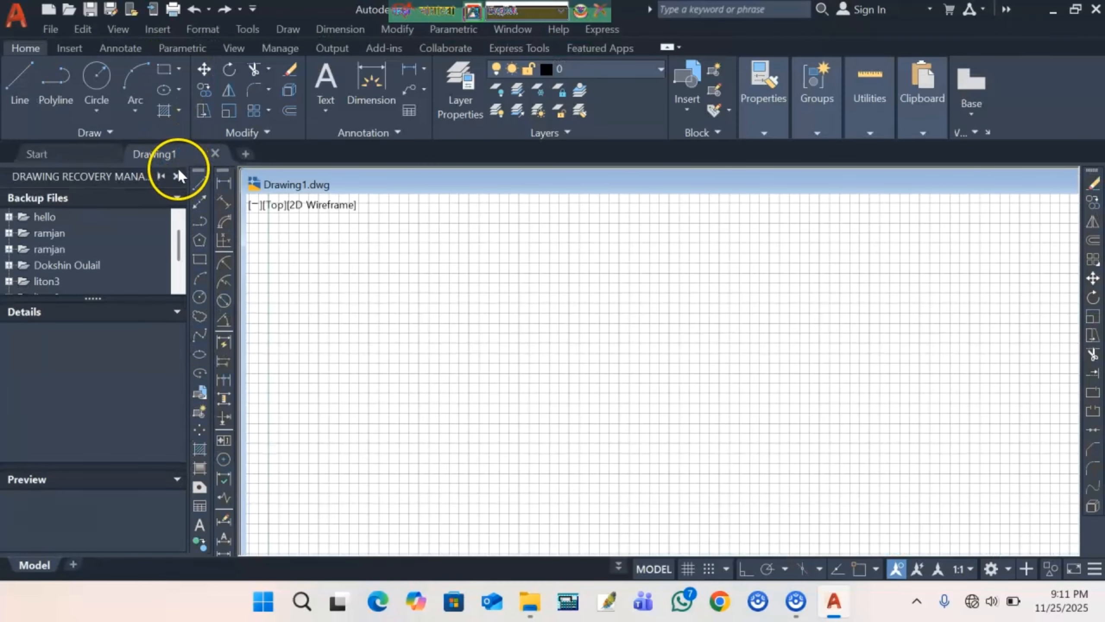
click(176, 175)
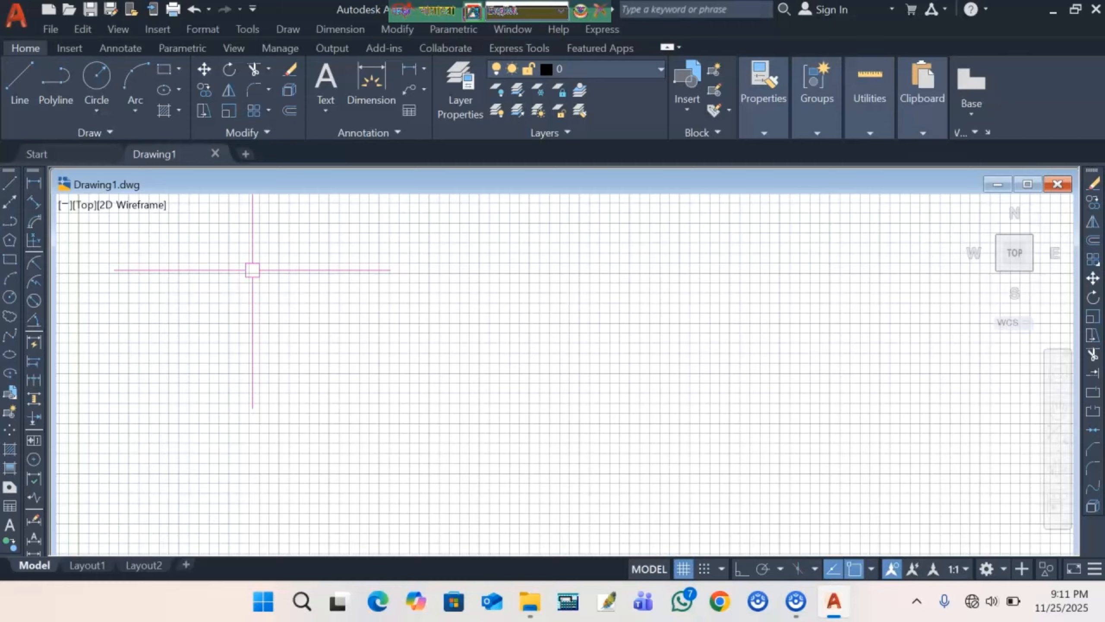
click(273, 296)
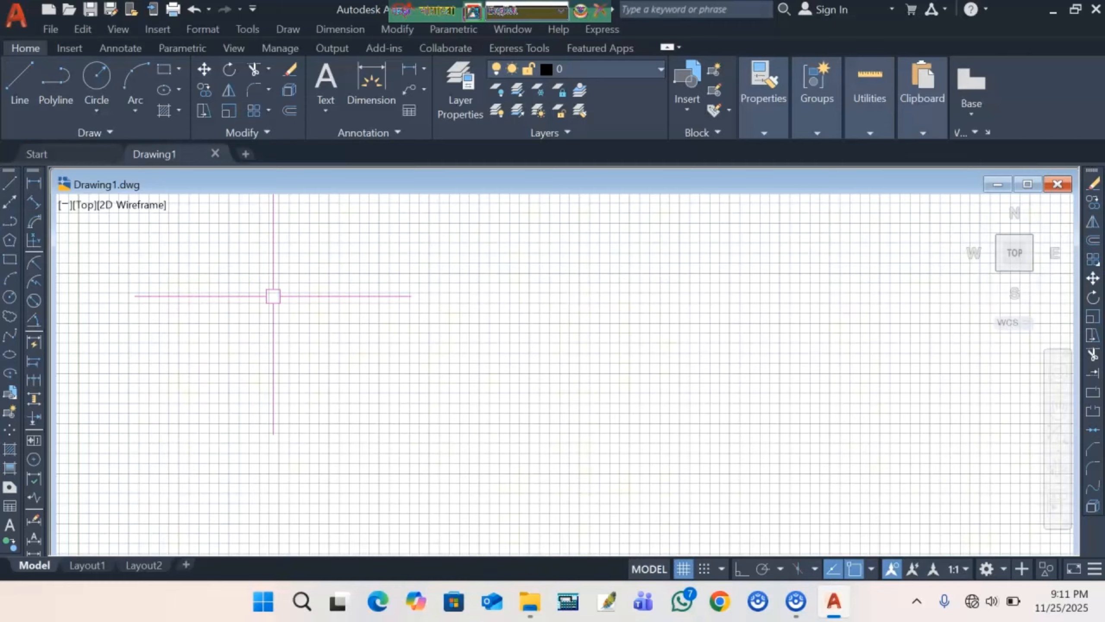
click(206, 180)
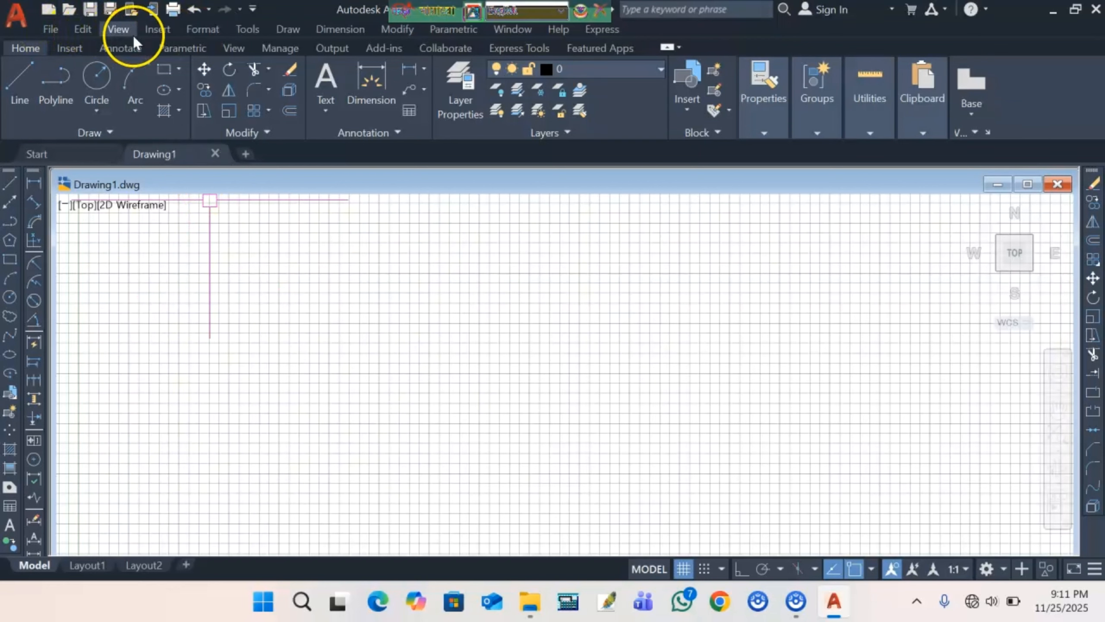
click(201, 30)
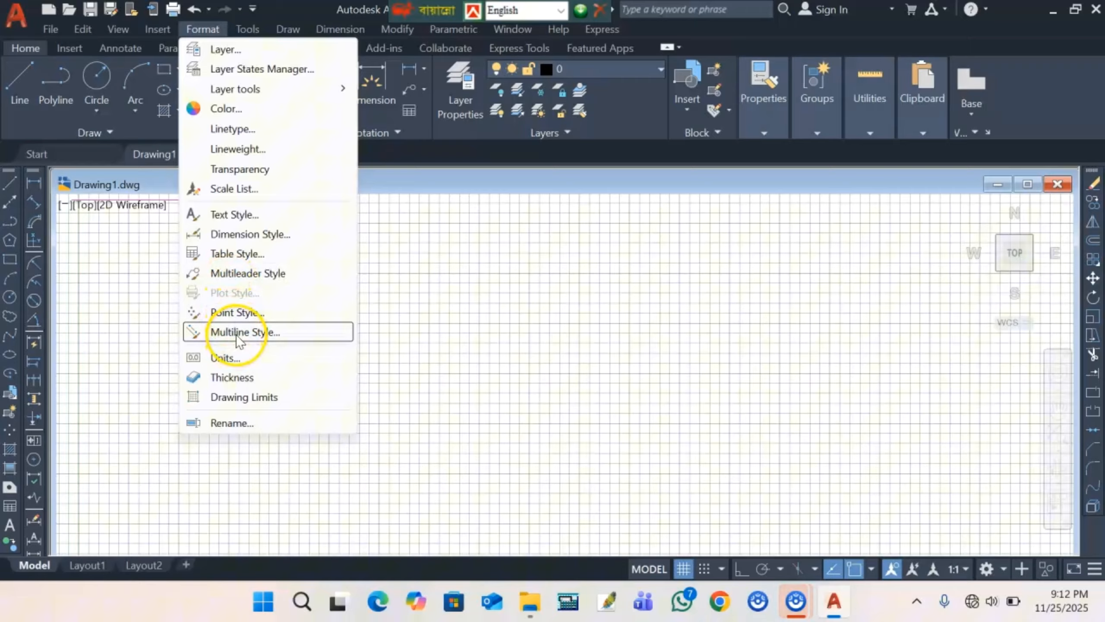
- In Drawing Units, choose Architectural length type with 0'-0" precision
click(236, 359)
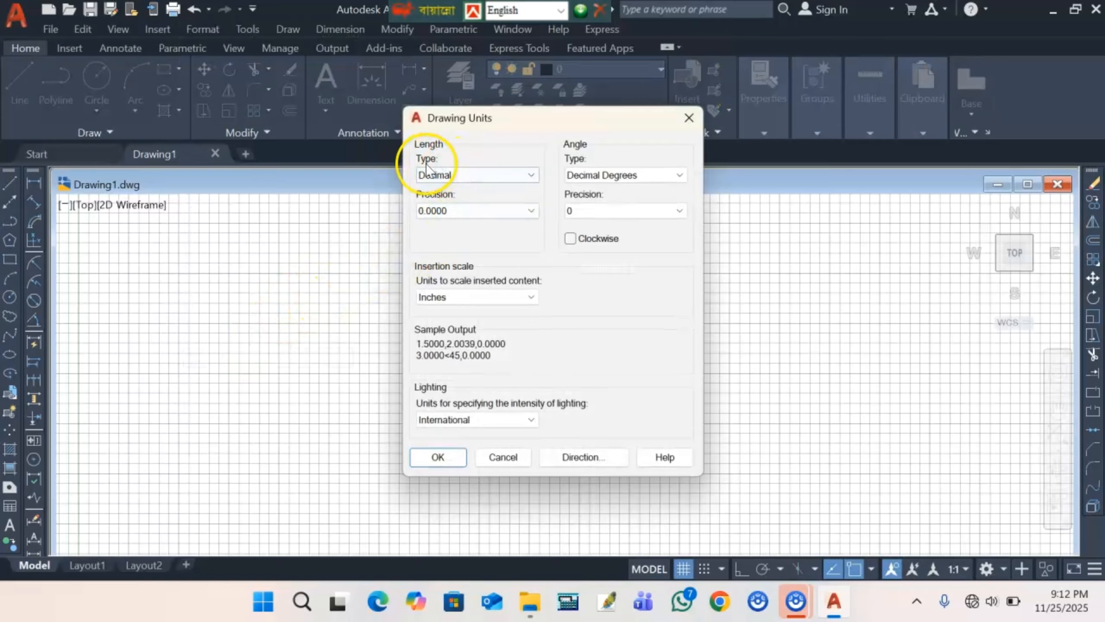
click(526, 174)
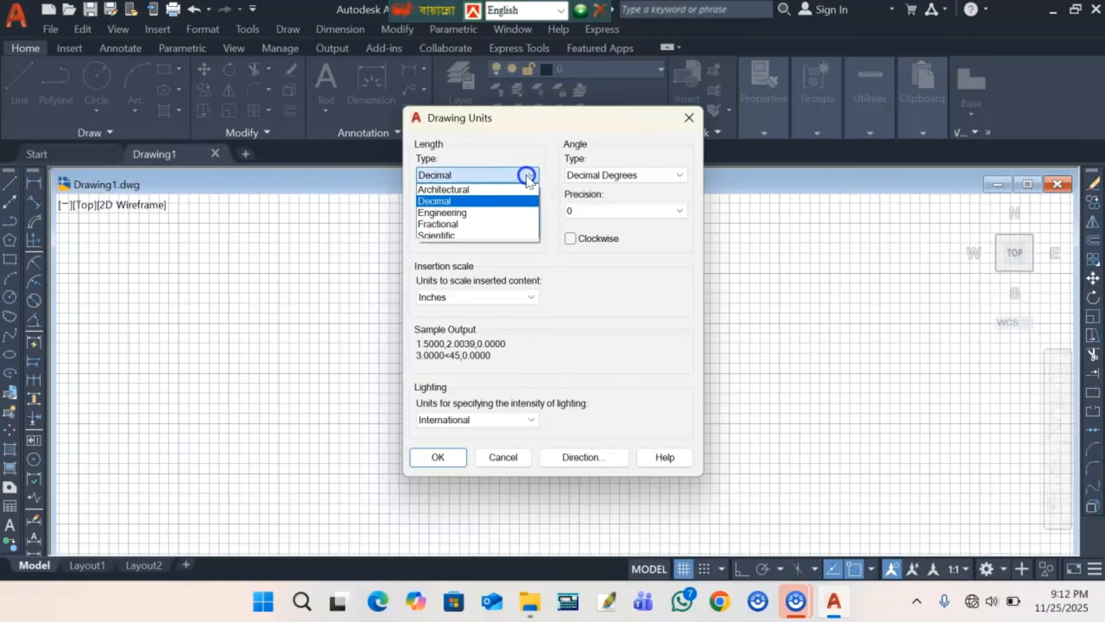
click(496, 190)
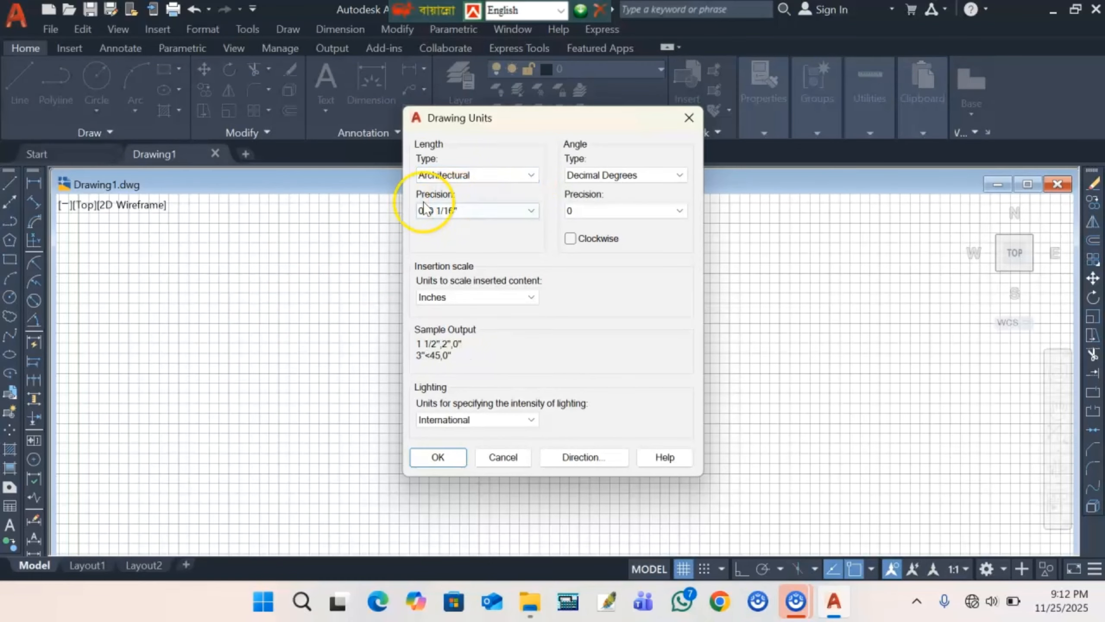
click(516, 211)
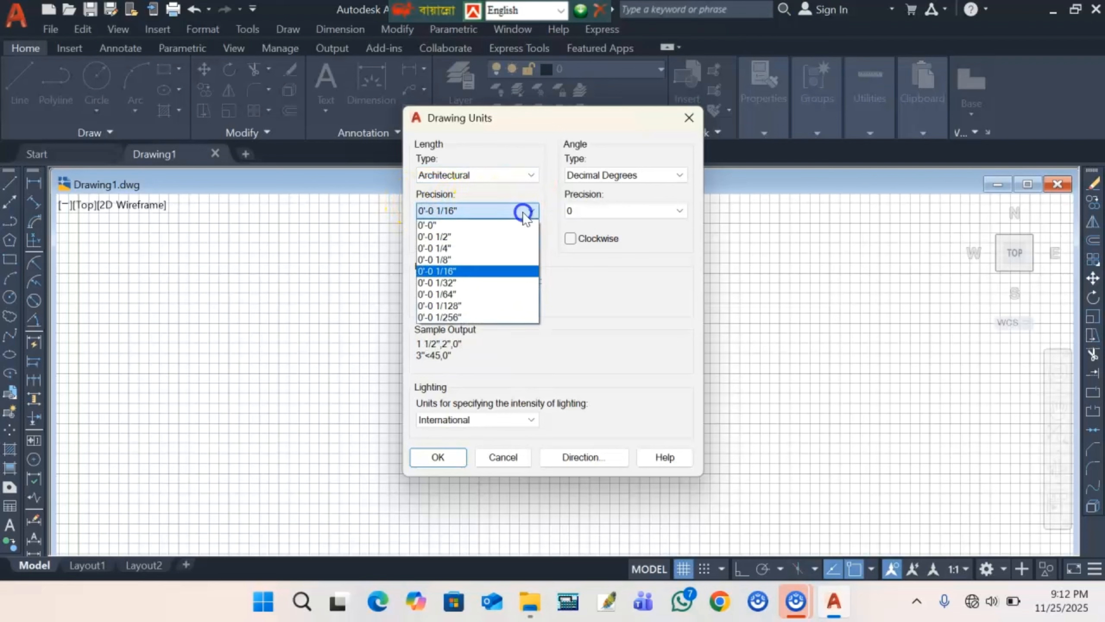
click(478, 224)
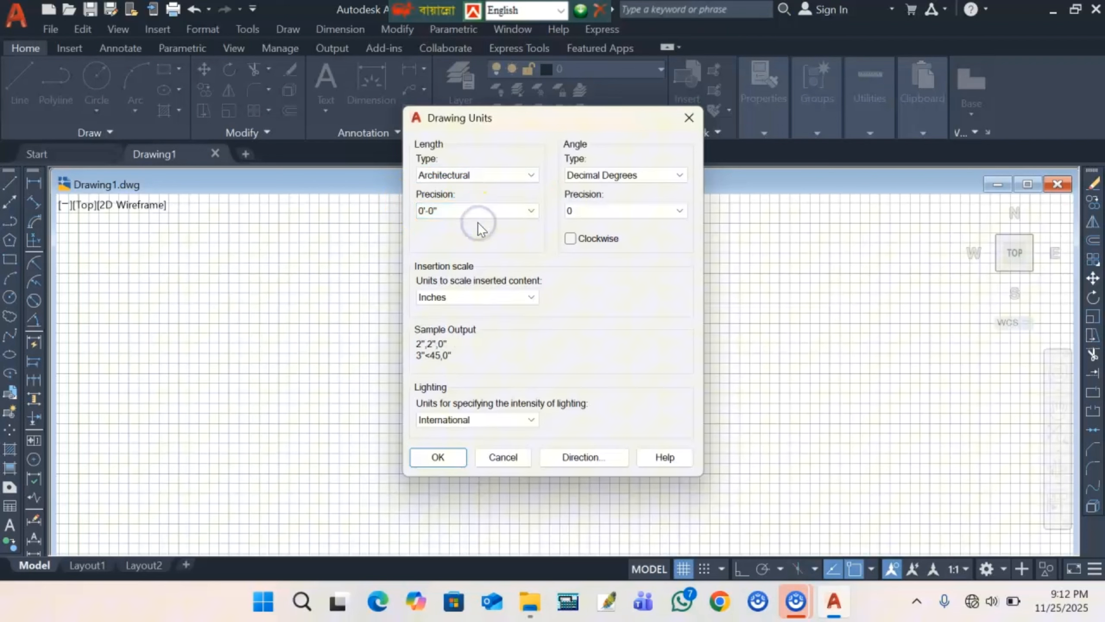
click(438, 458)
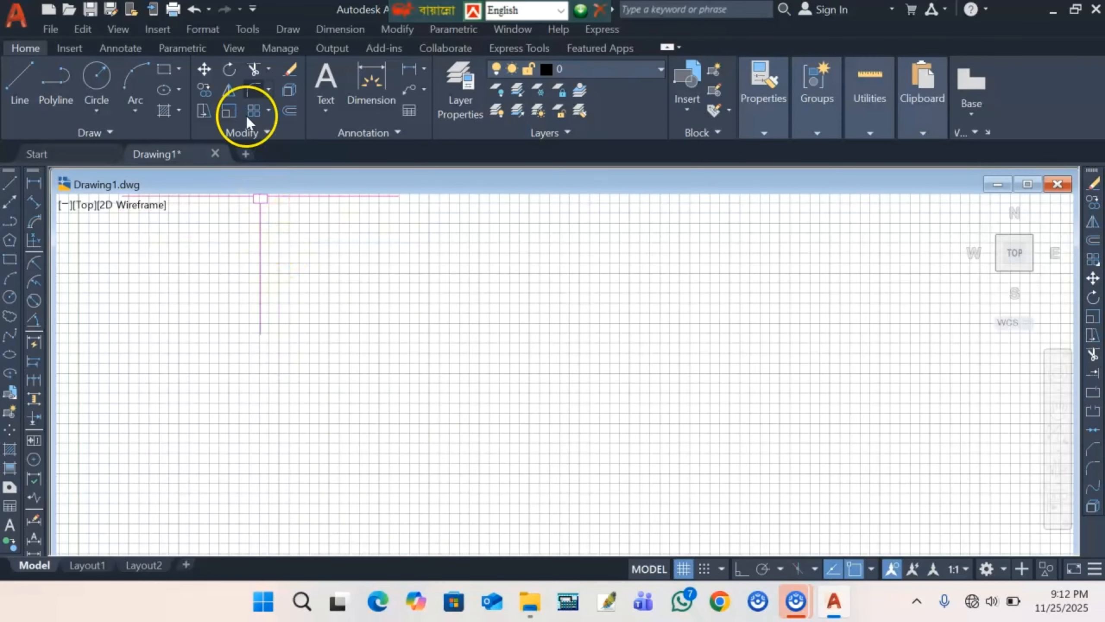
- Modify the Standard dimension style's text to red with ISO standard alignment
click(204, 29)
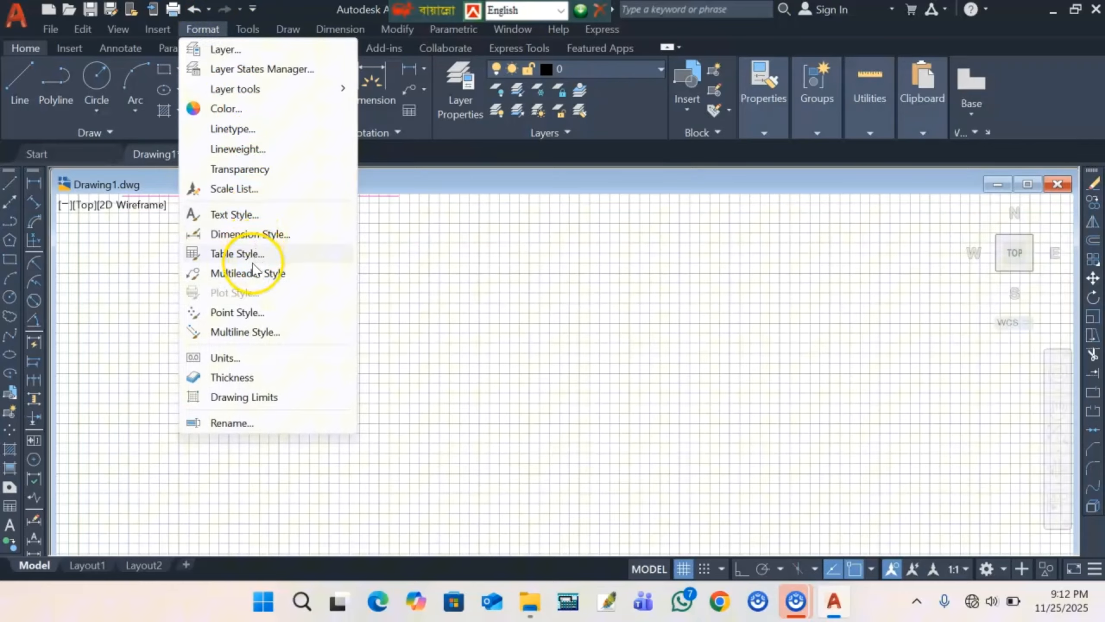
click(267, 242)
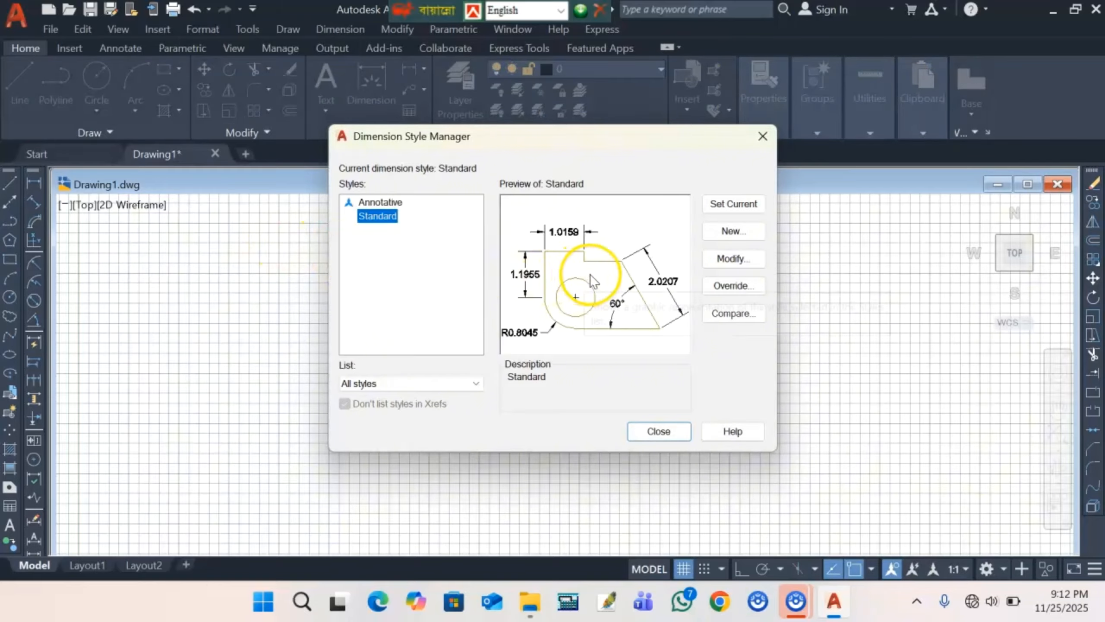
click(726, 259)
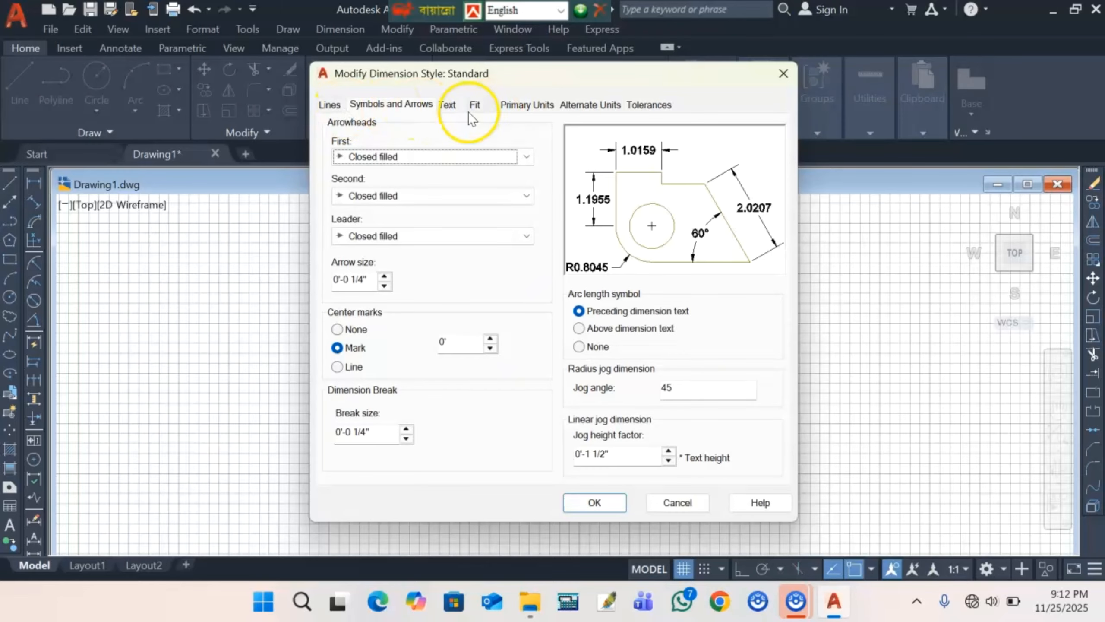
click(450, 111)
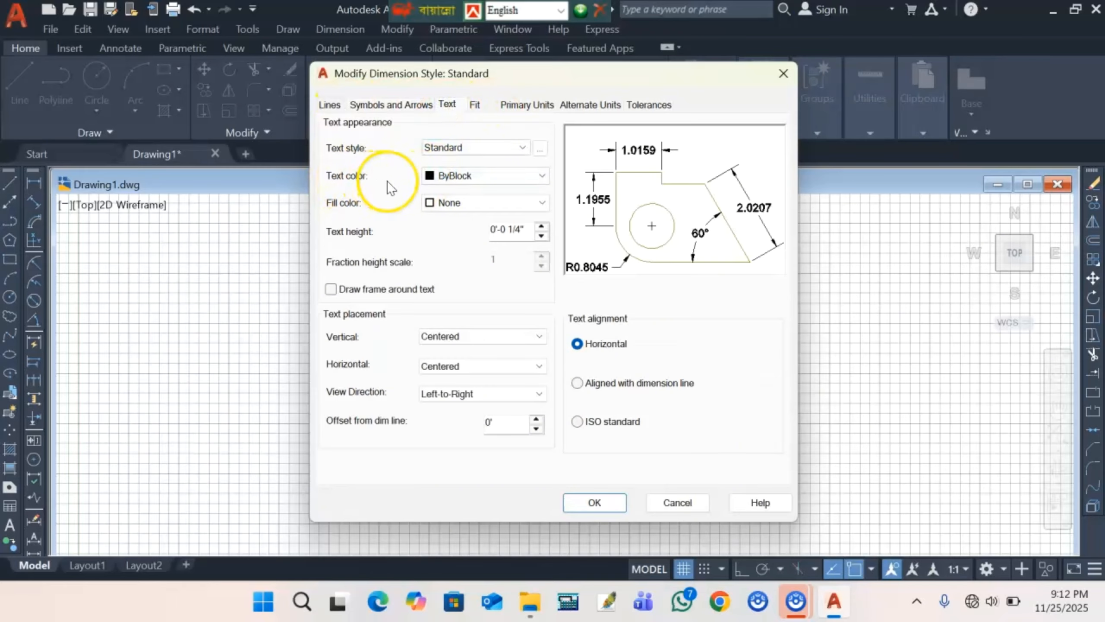
click(524, 176)
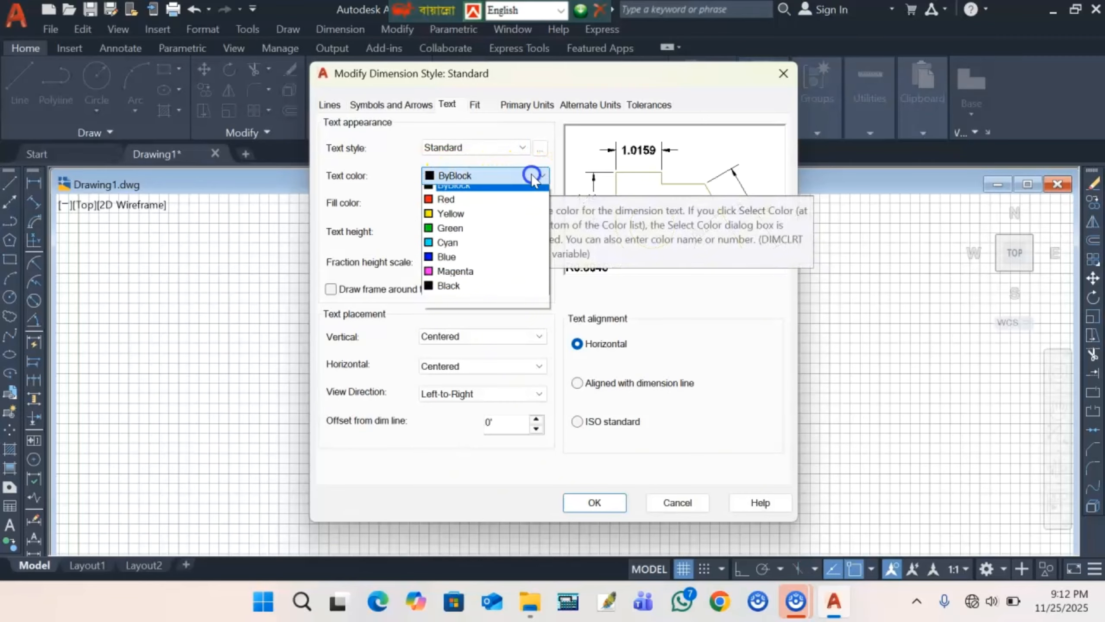
click(465, 221)
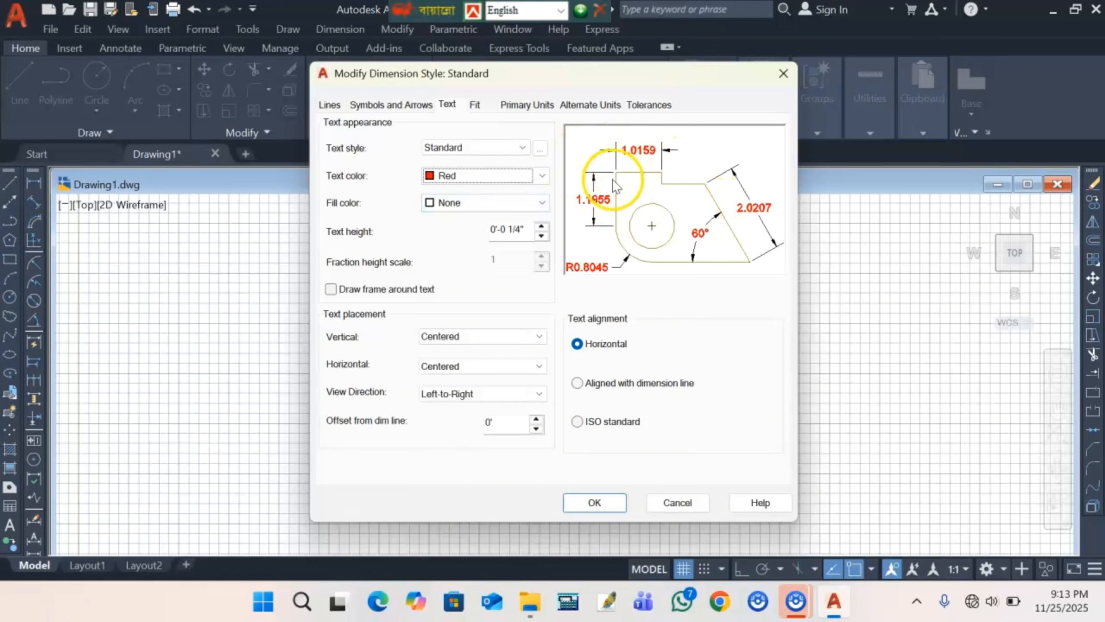
click(577, 421)
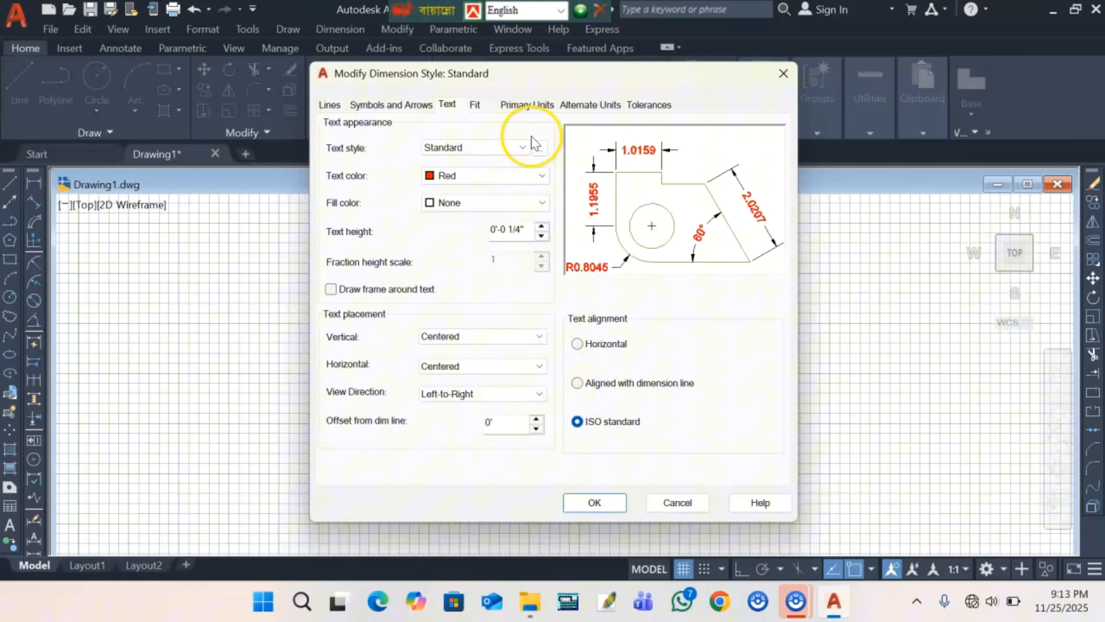
- Set its primary units to Architectural at 0'-0" precision and make Standard current
click(522, 114)
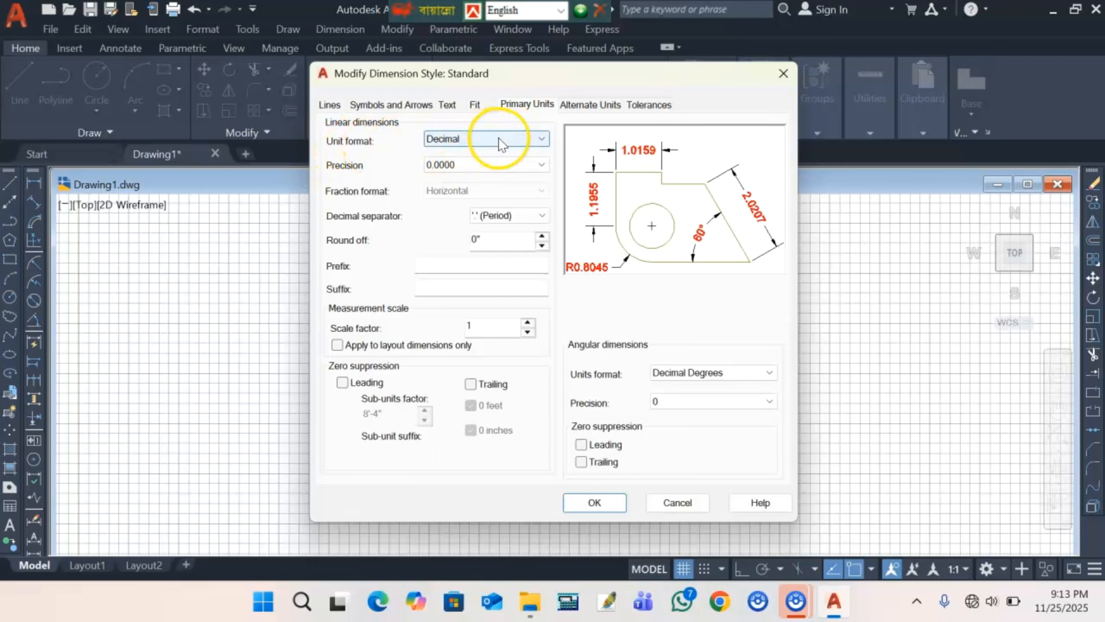
click(512, 138)
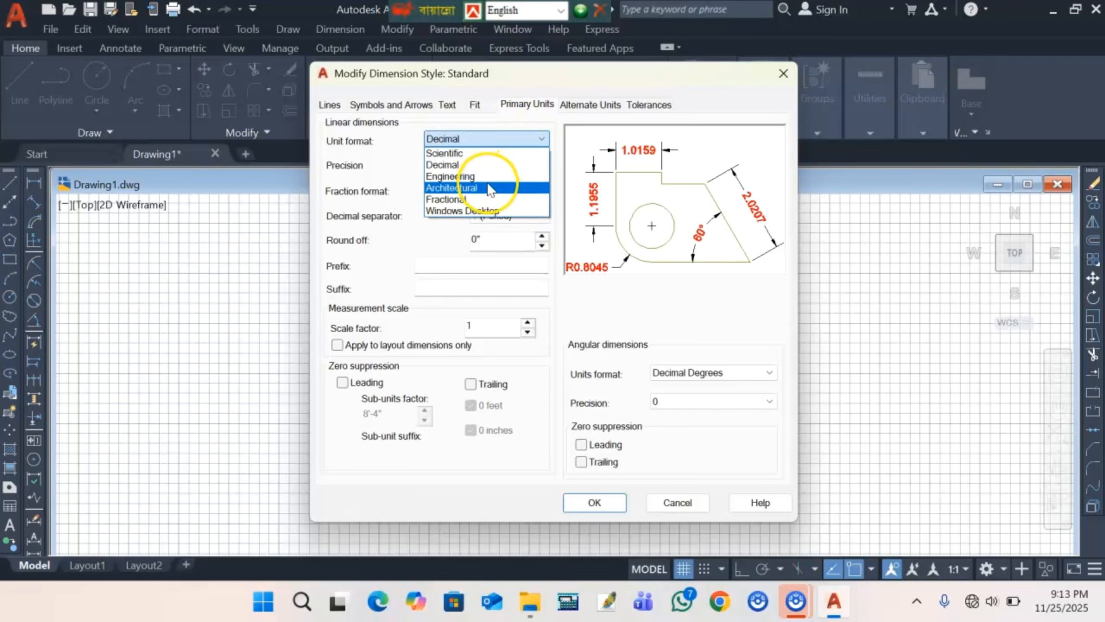
click(489, 188)
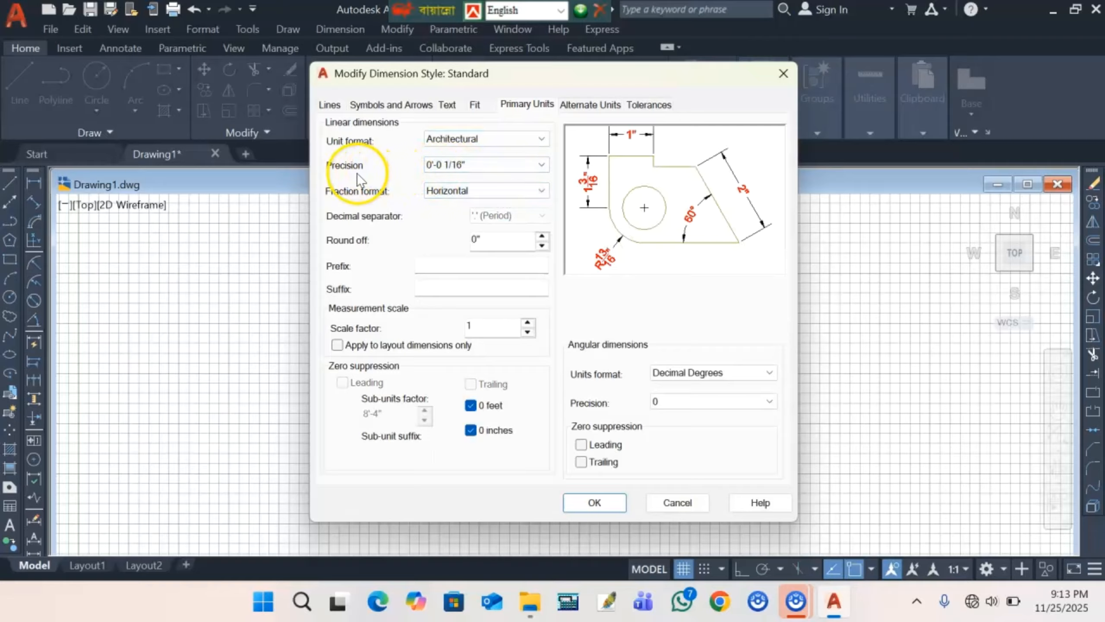
click(462, 169)
click(511, 167)
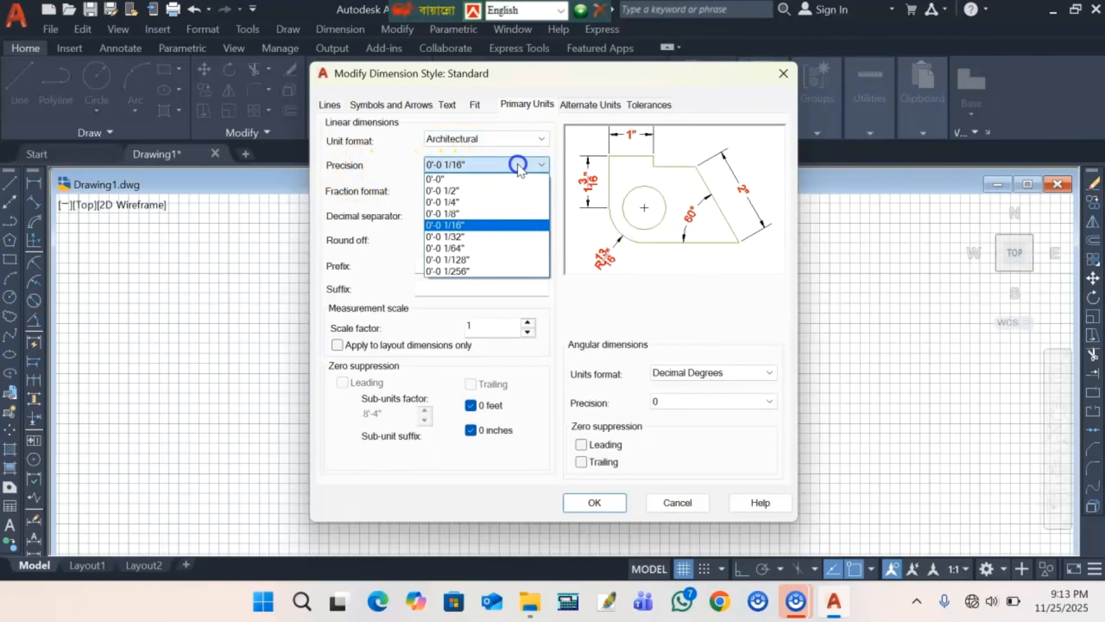
click(502, 179)
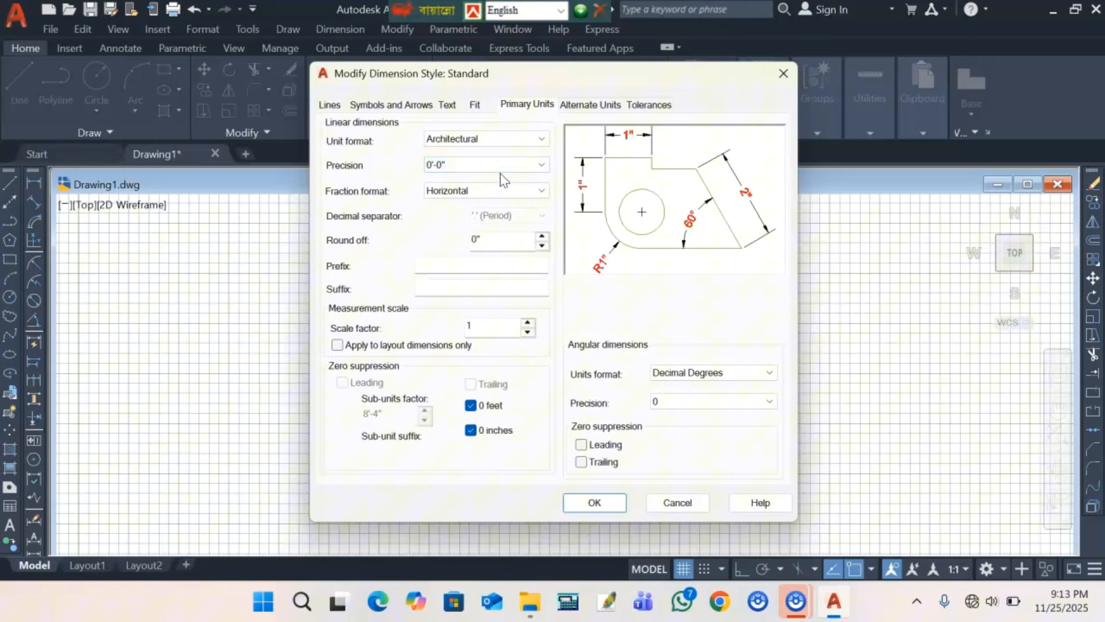
click(596, 502)
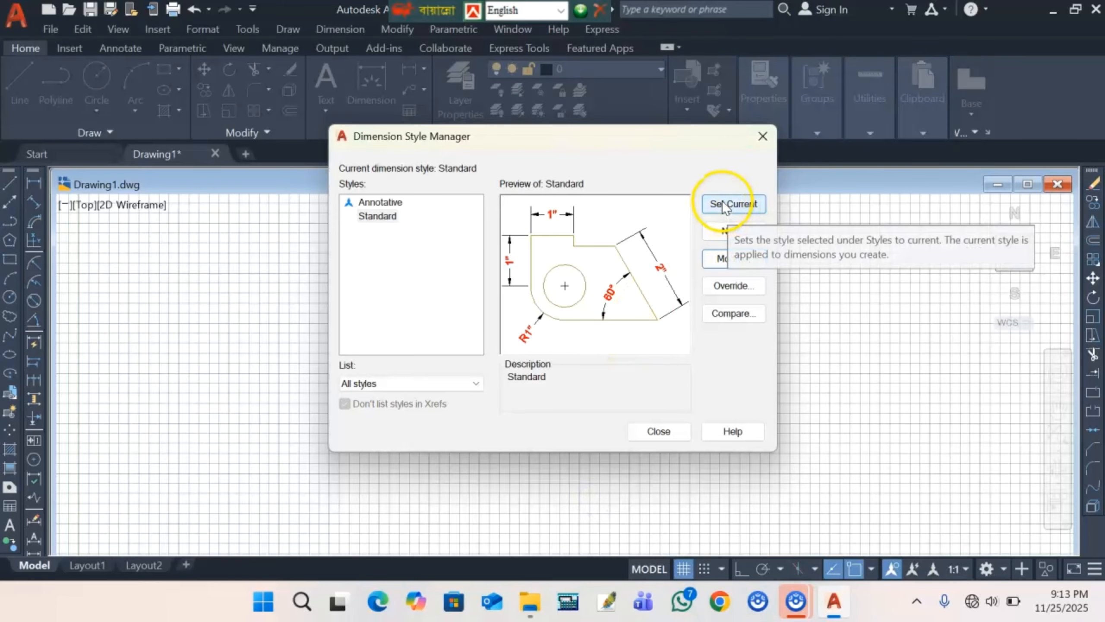
click(723, 207)
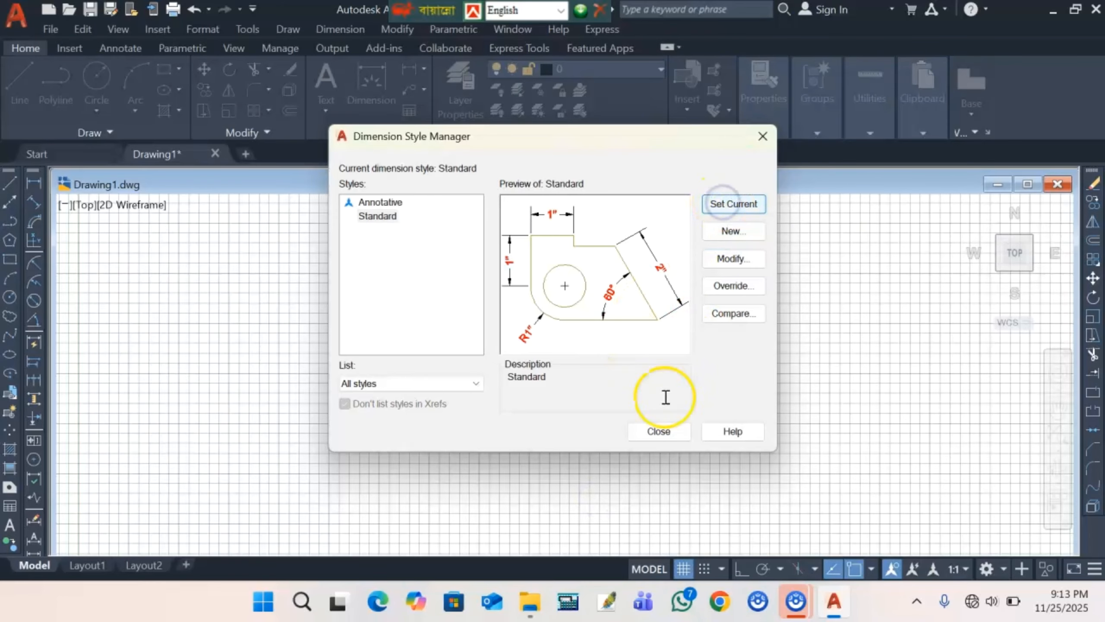
click(659, 431)
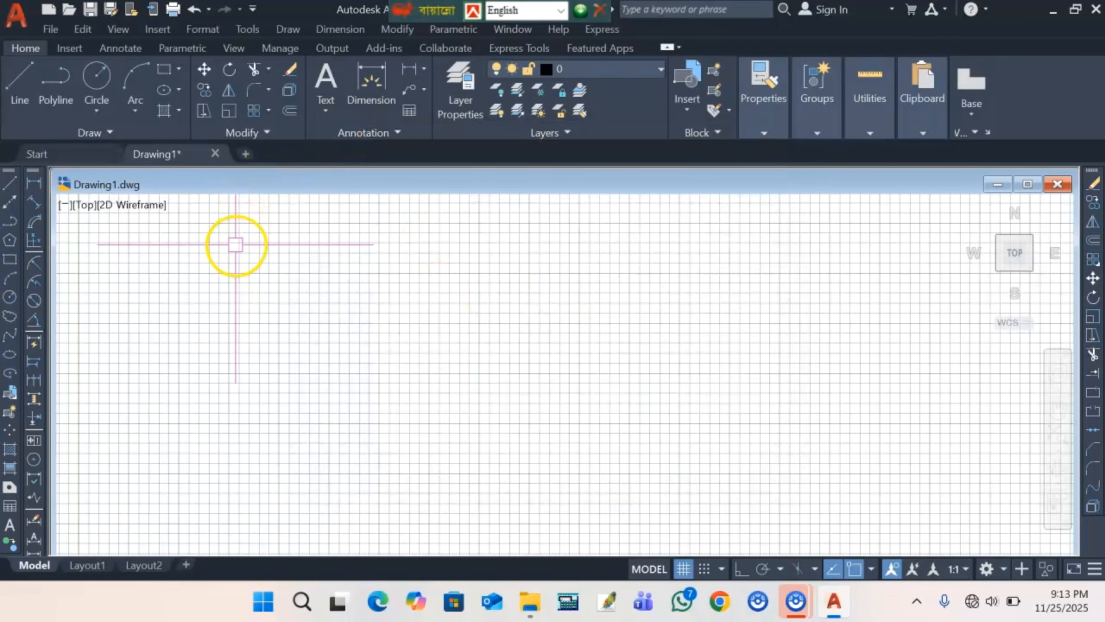
- Set the Standard text style's font to Times New Roman
click(209, 28)
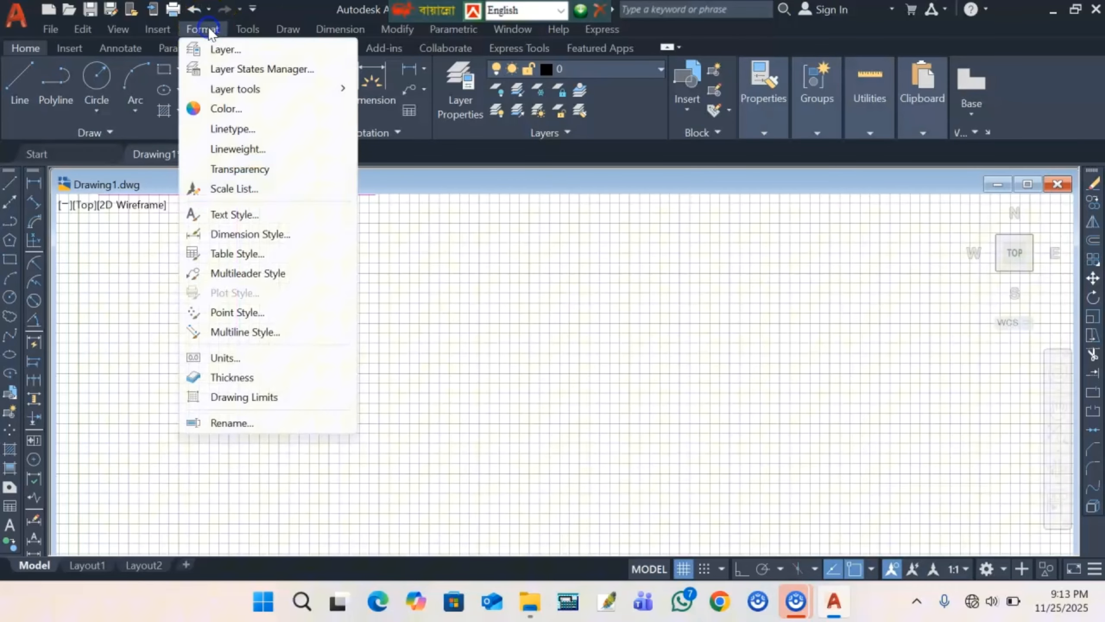
click(271, 218)
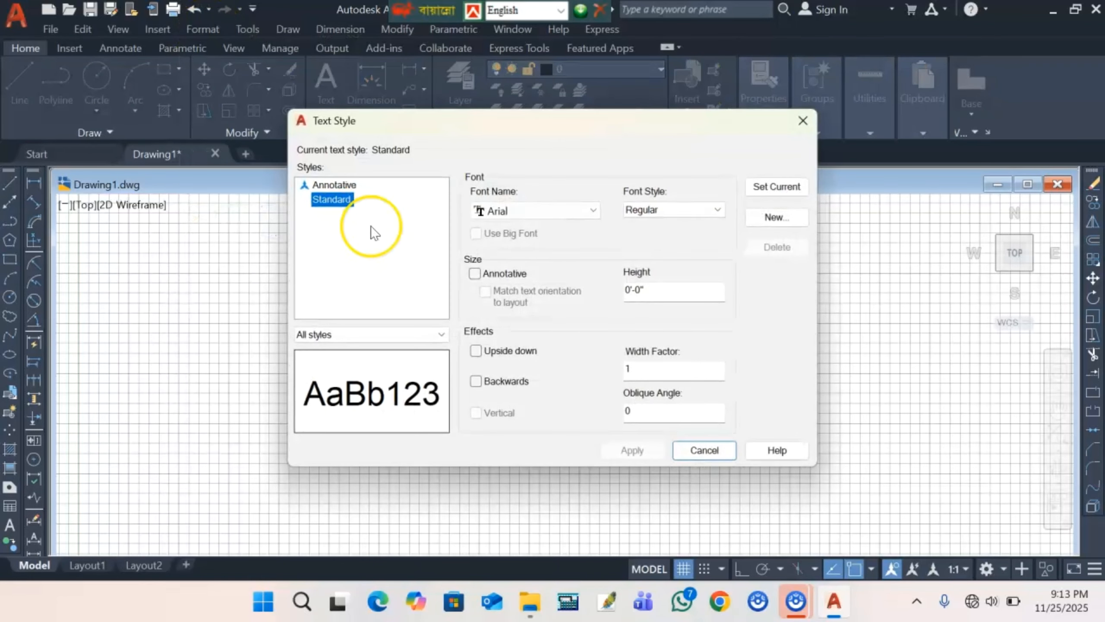
click(583, 212)
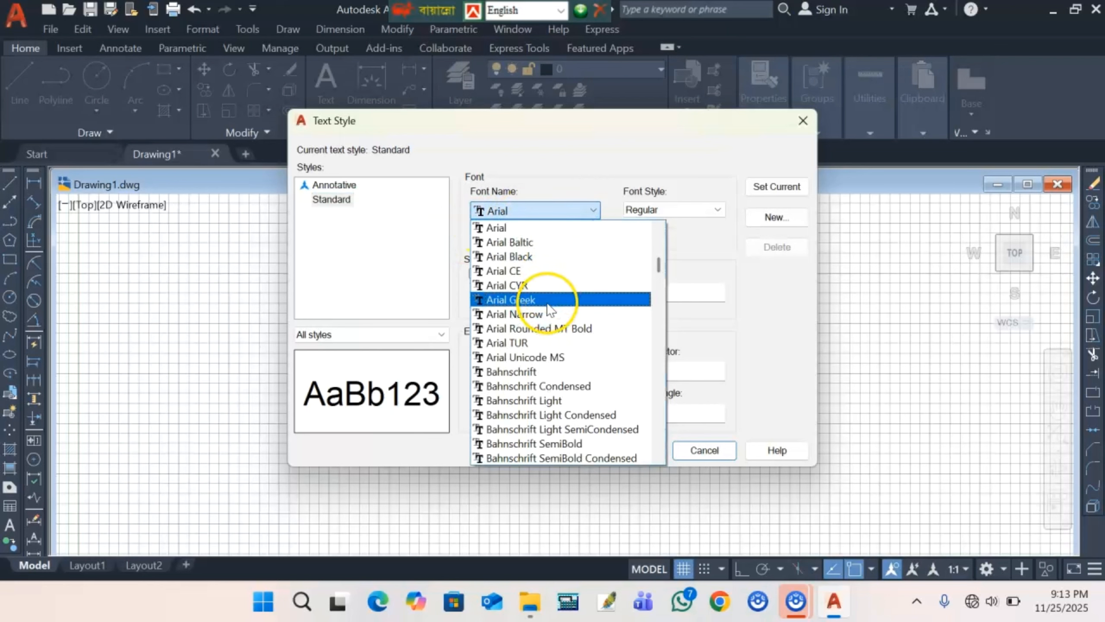
scroll(548, 304, down, 15)
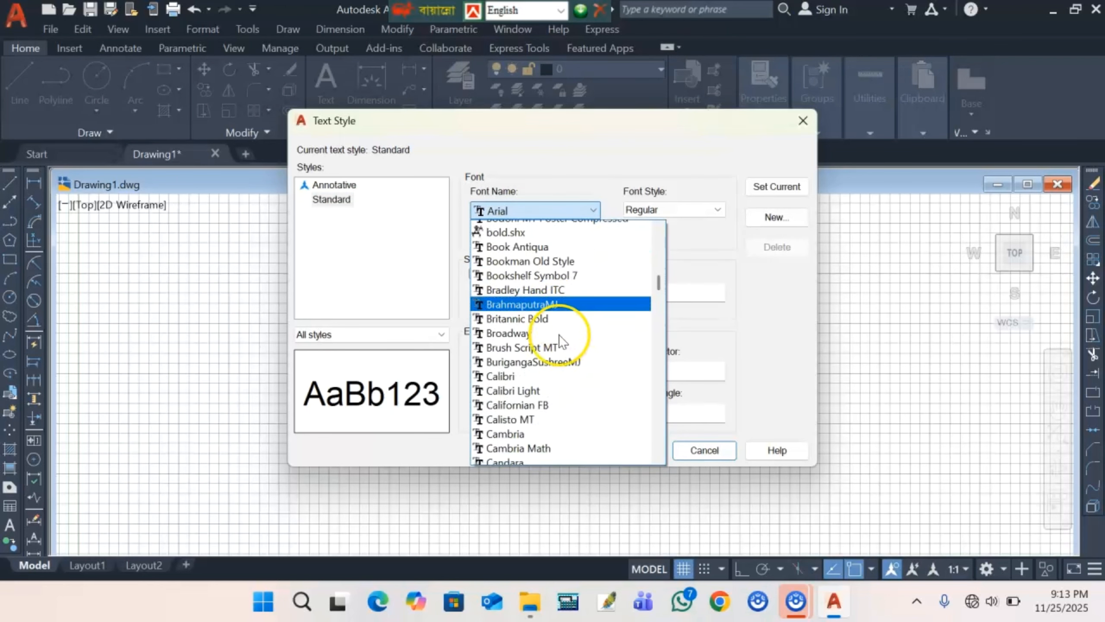
scroll(560, 362, down, 20)
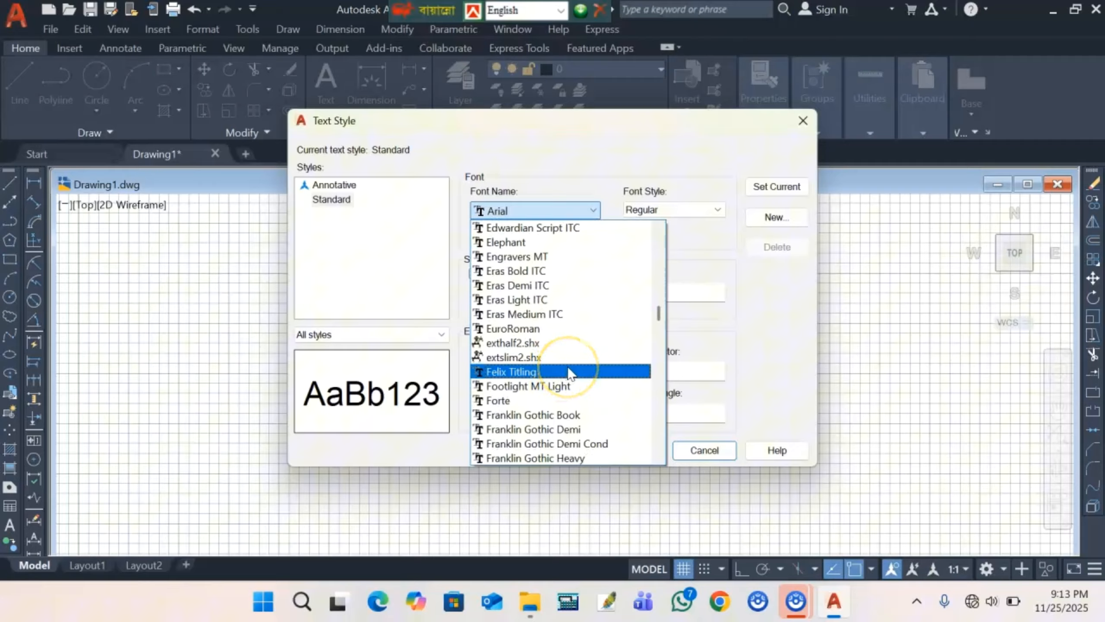
scroll(566, 370, down, 9)
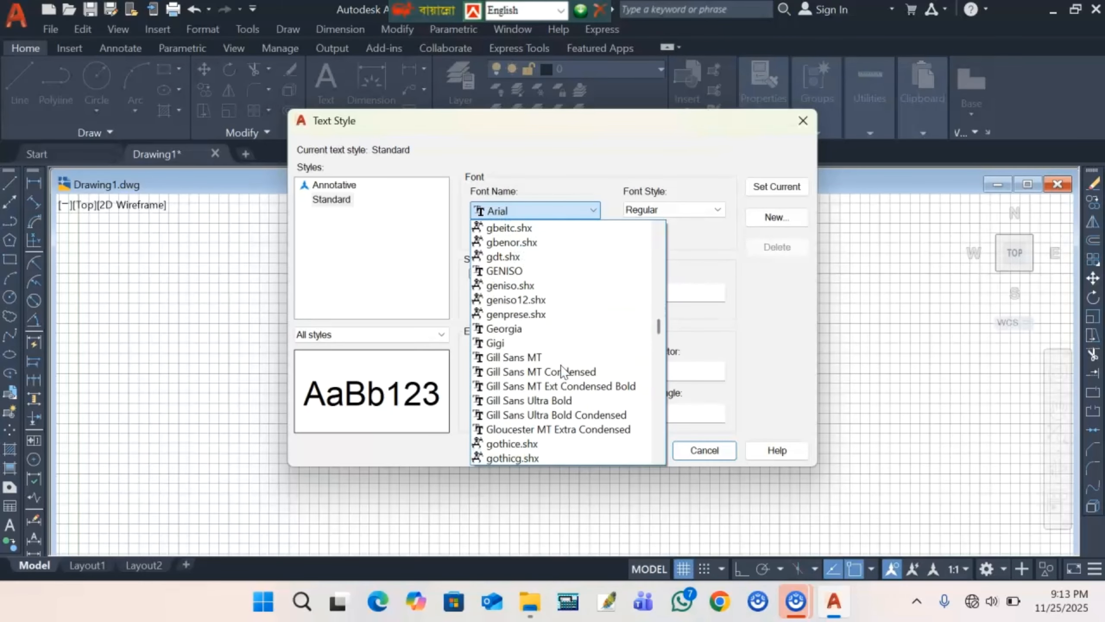
scroll(561, 371, down, 20)
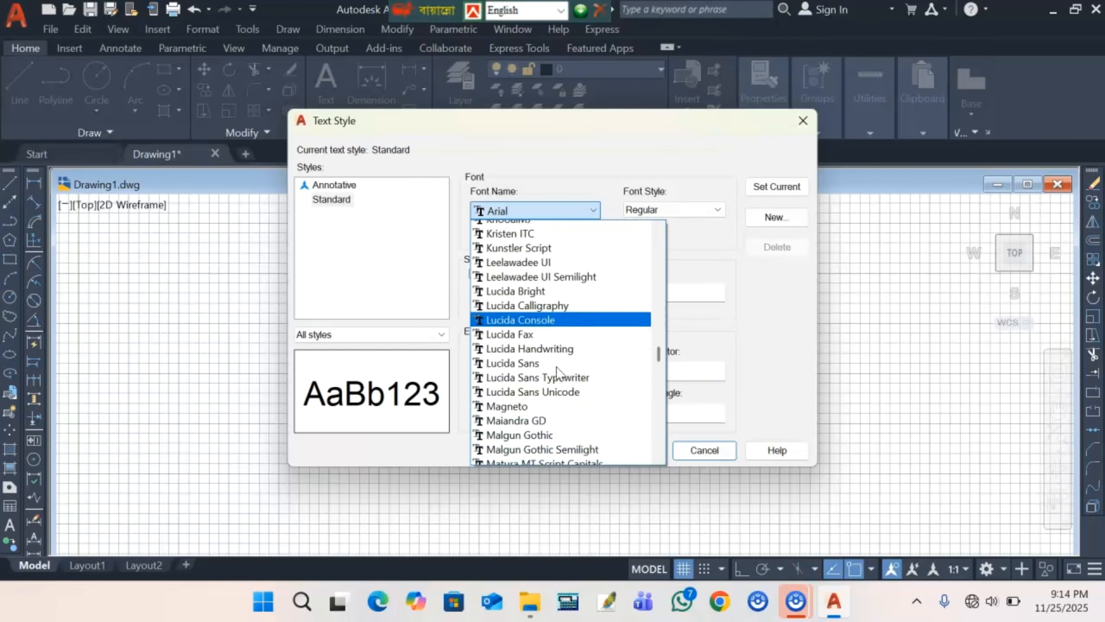
scroll(557, 371, down, 15)
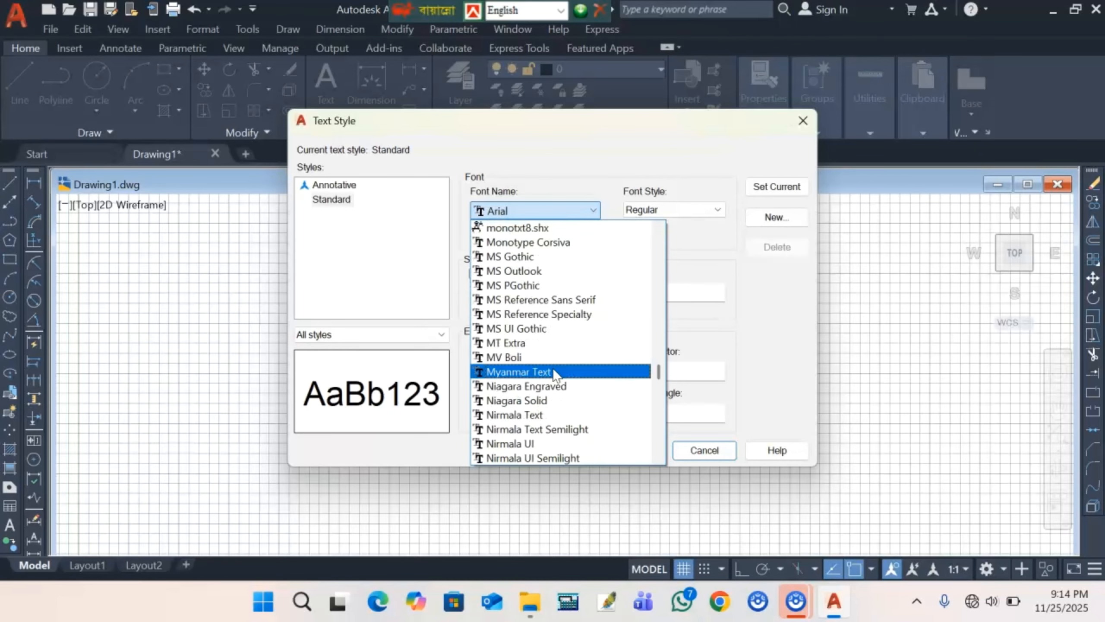
scroll(553, 374, down, 7)
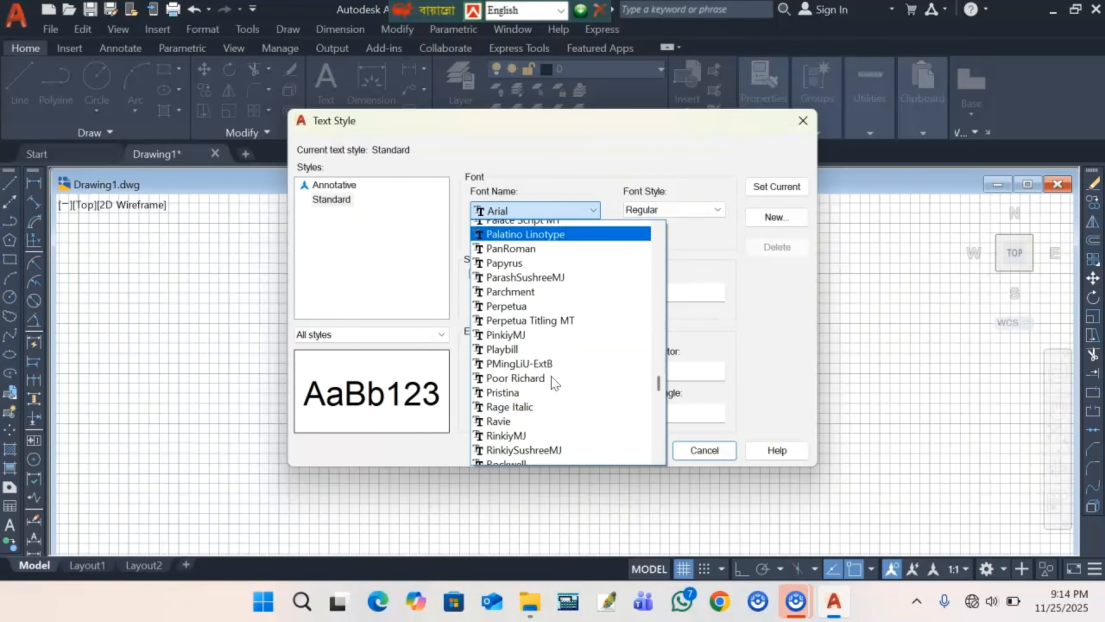
scroll(552, 378, down, 8)
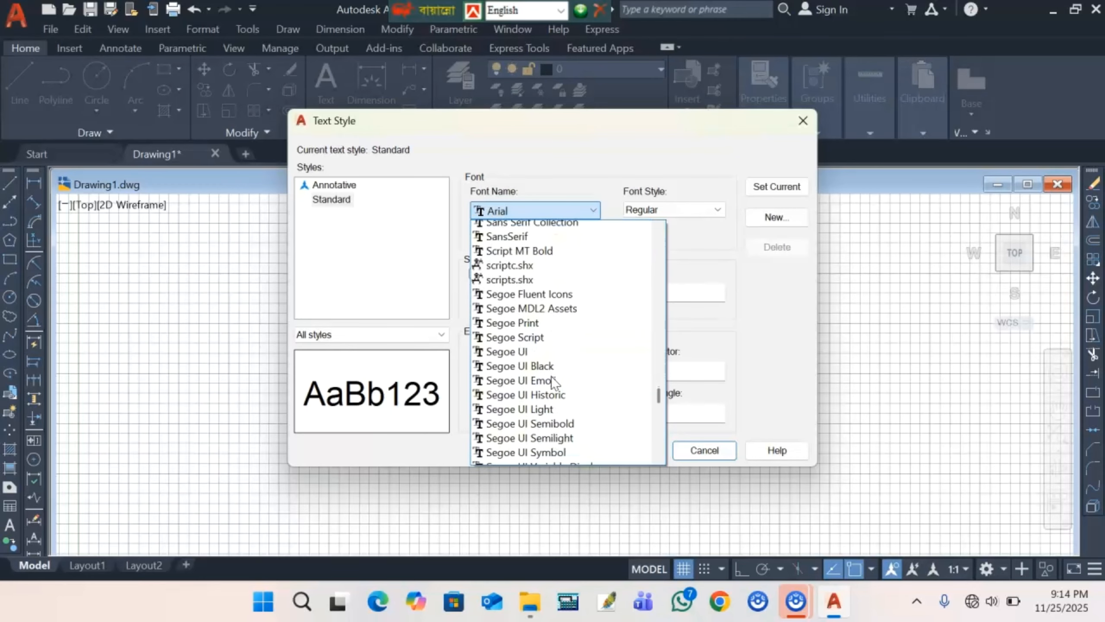
scroll(553, 378, down, 7)
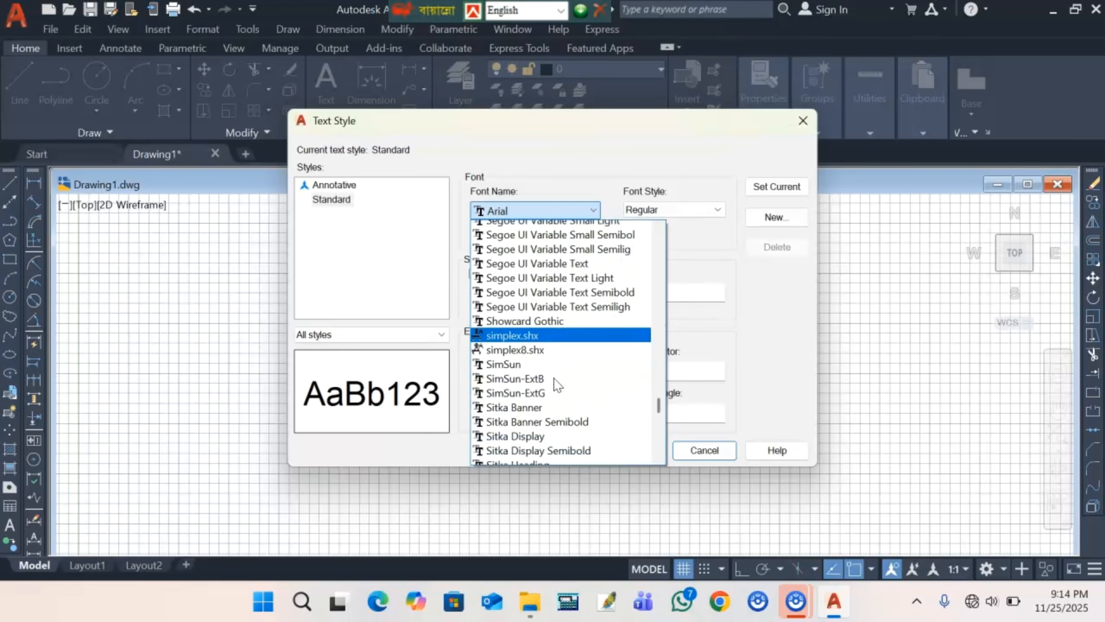
scroll(557, 384, down, 5)
scroll(557, 384, down, 9)
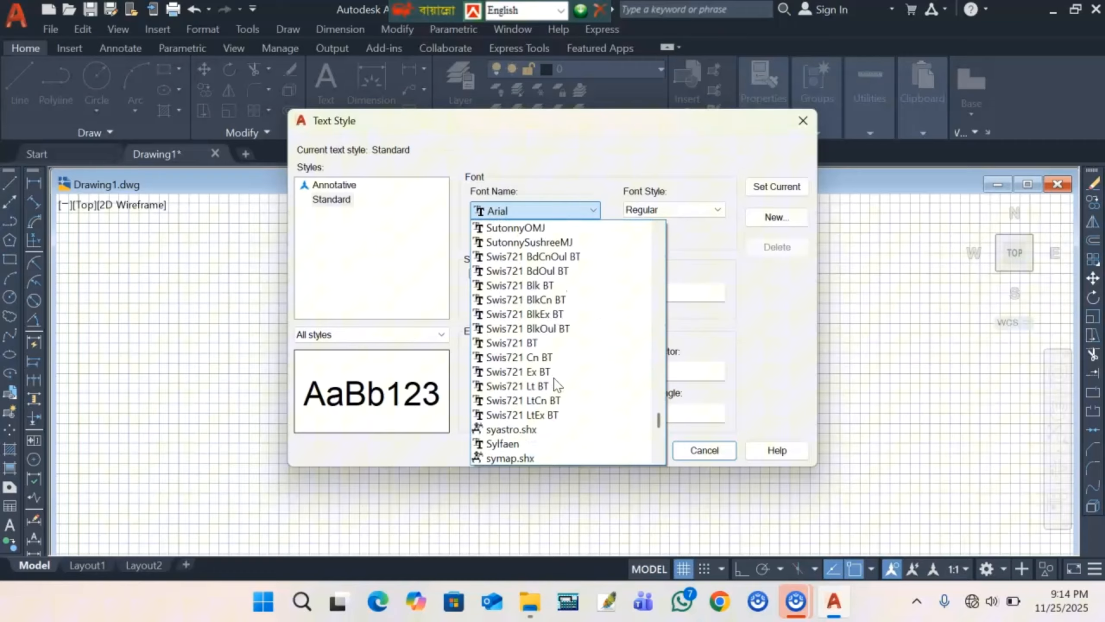
scroll(557, 384, down, 3)
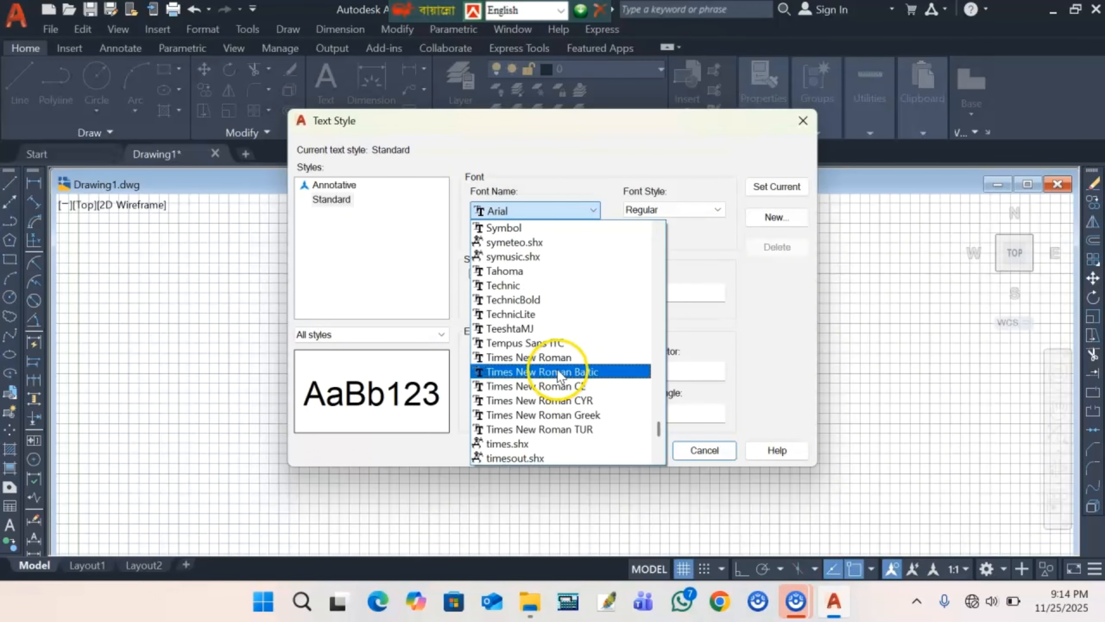
click(570, 358)
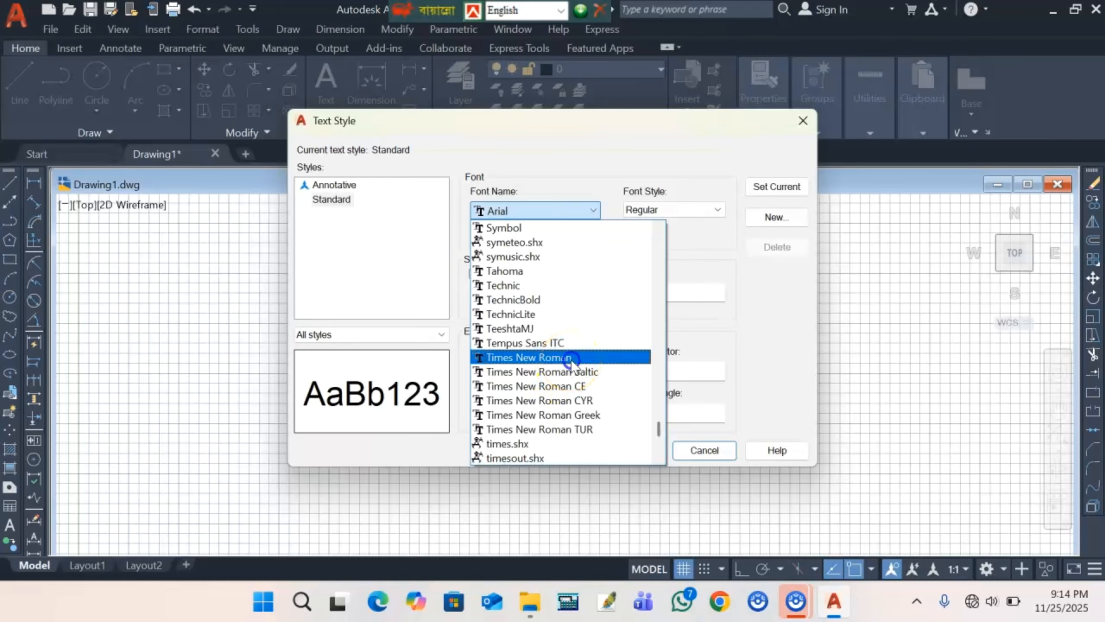
click(571, 360)
- Give the style a height of 6, make it current, and save the changes
click(670, 291)
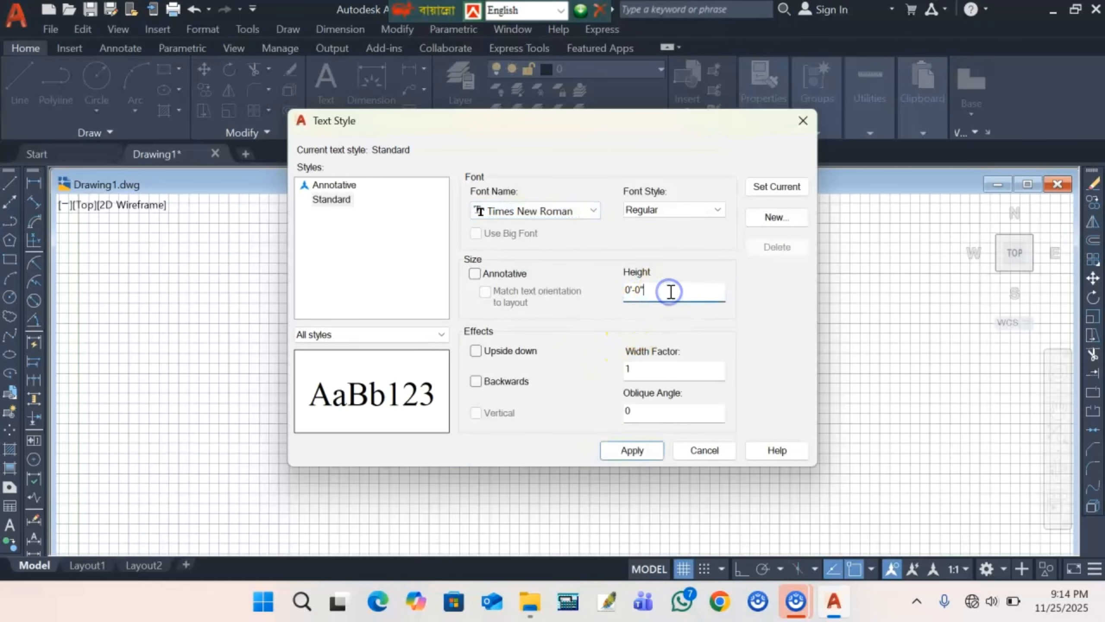
key(BackSpace)
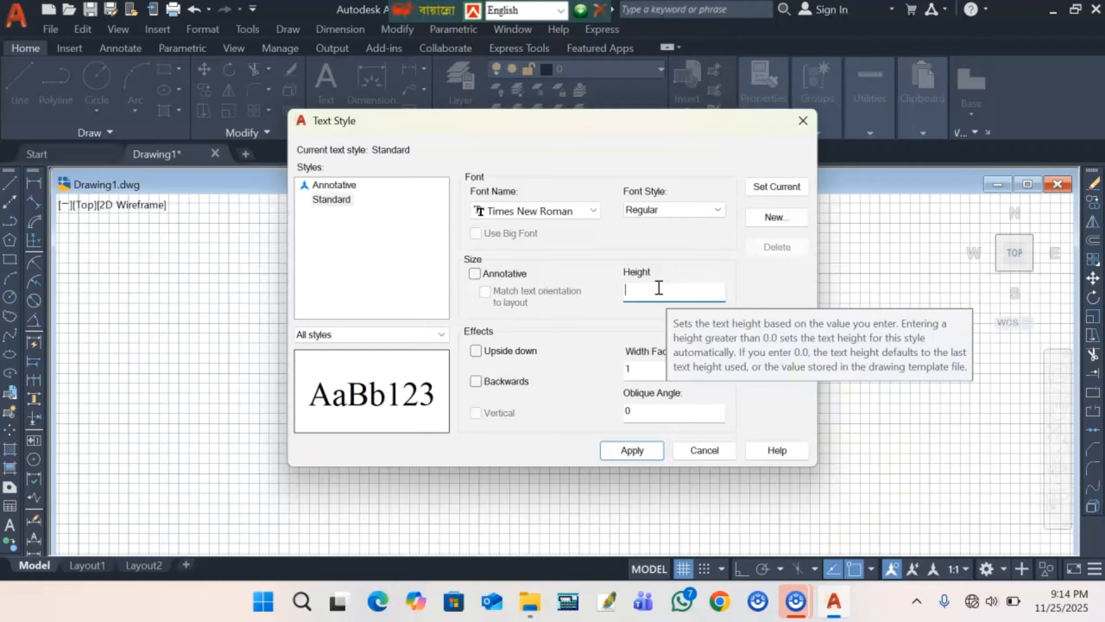
text(6)
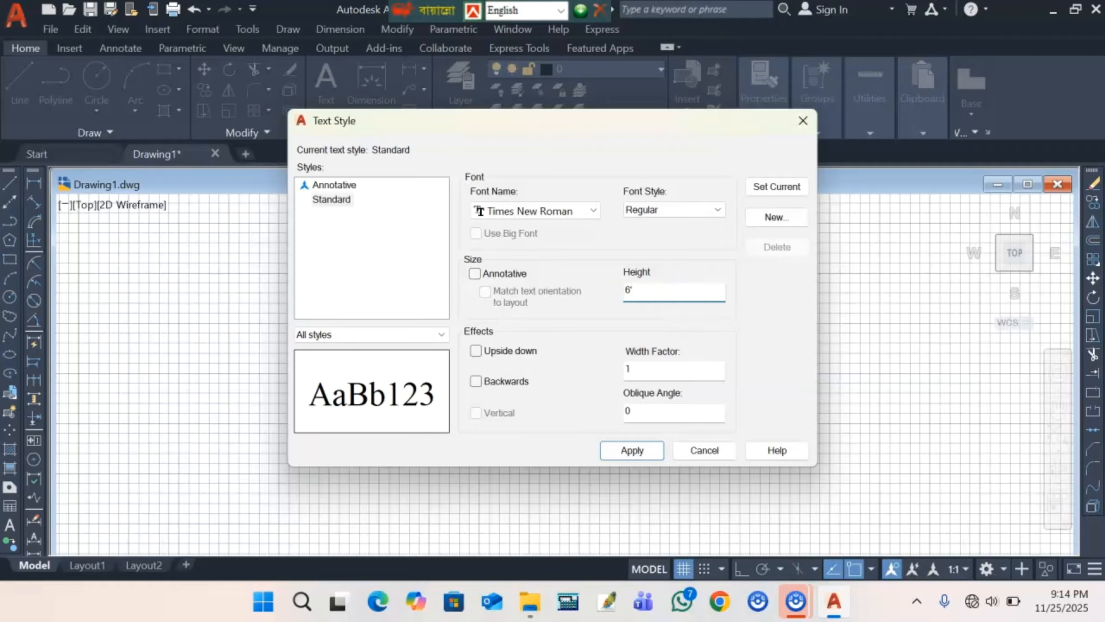
click(761, 188)
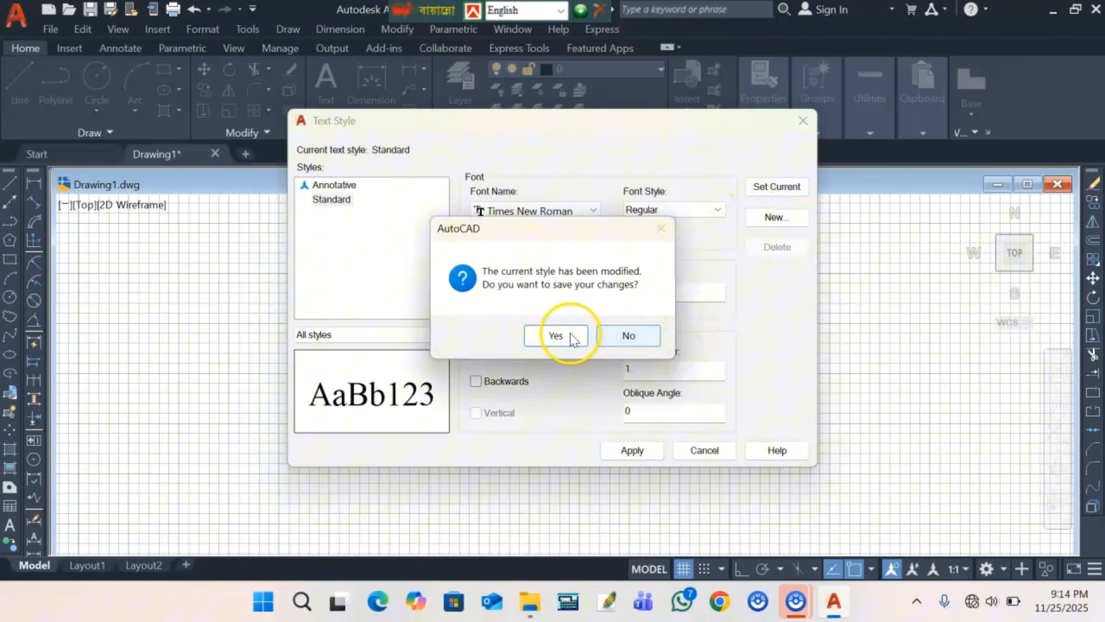
click(565, 334)
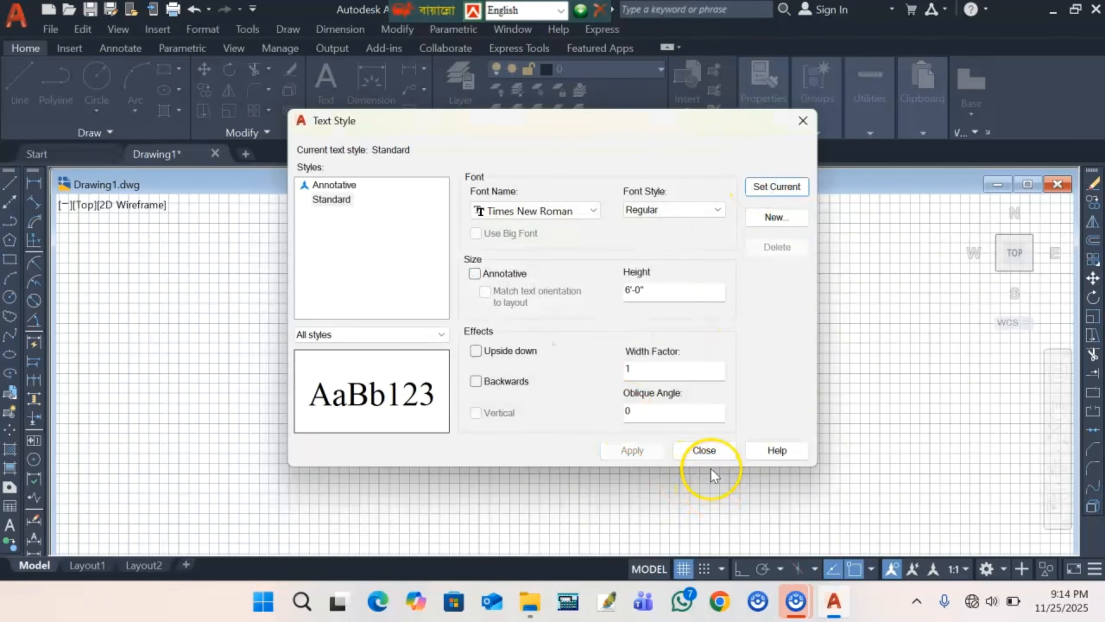
click(704, 450)
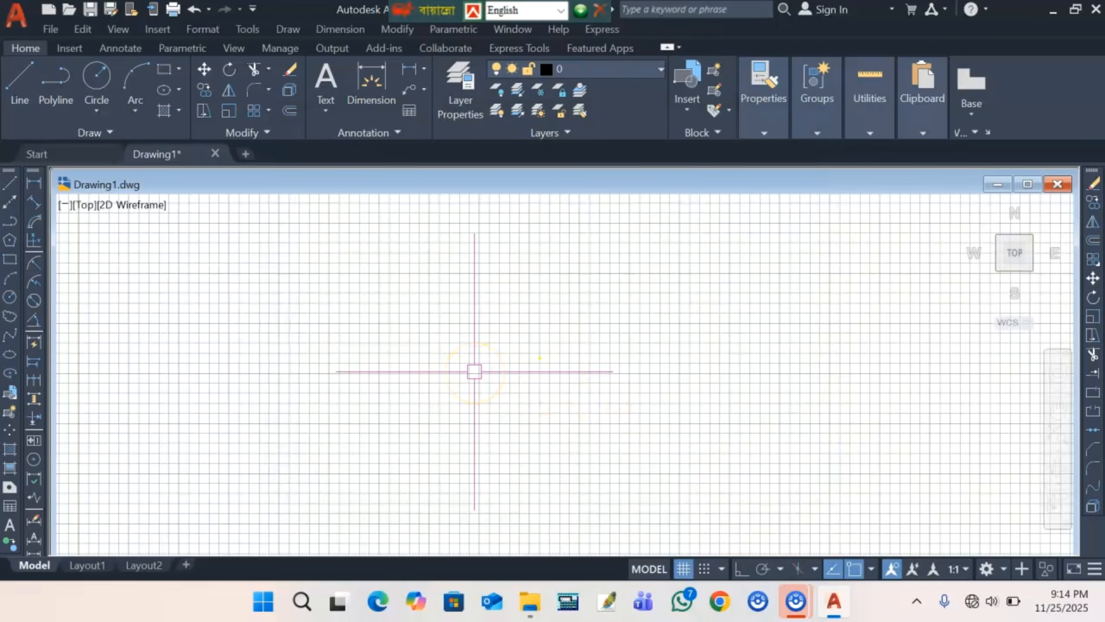
- Turn off the grid display with F7 so the drawing area is plain
scroll(477, 397, up, 5)
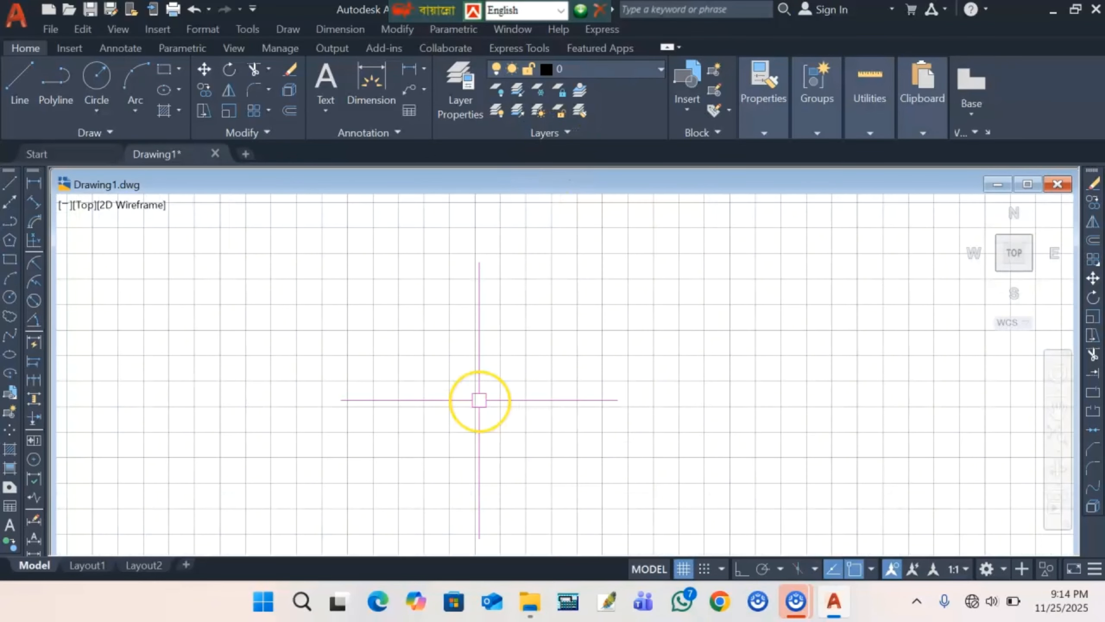
scroll(479, 399, down, 5)
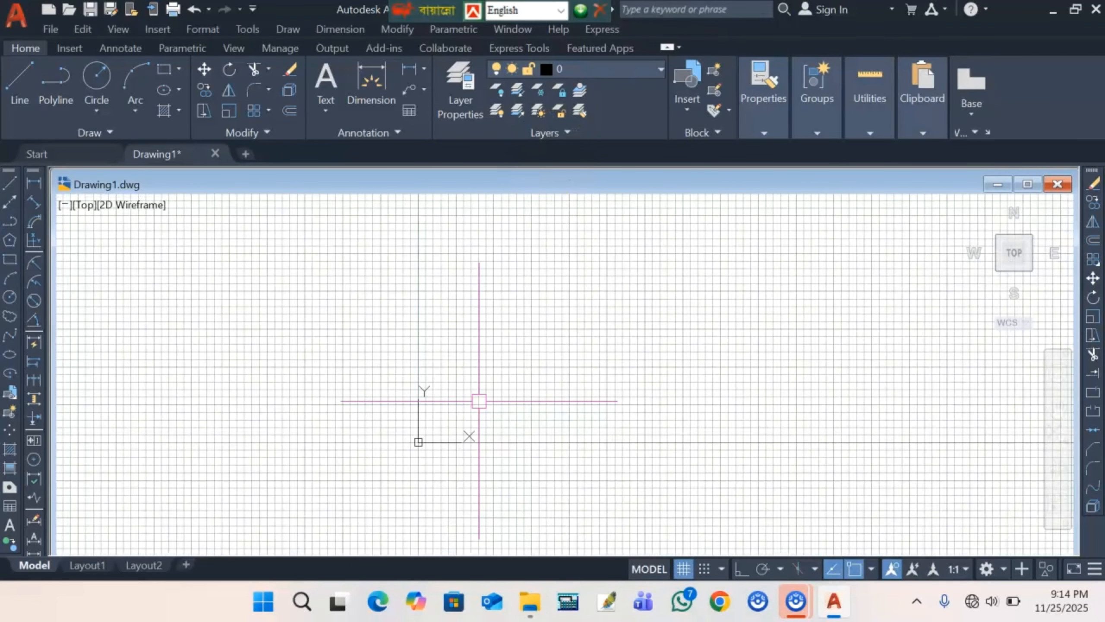
scroll(479, 401, up, 2)
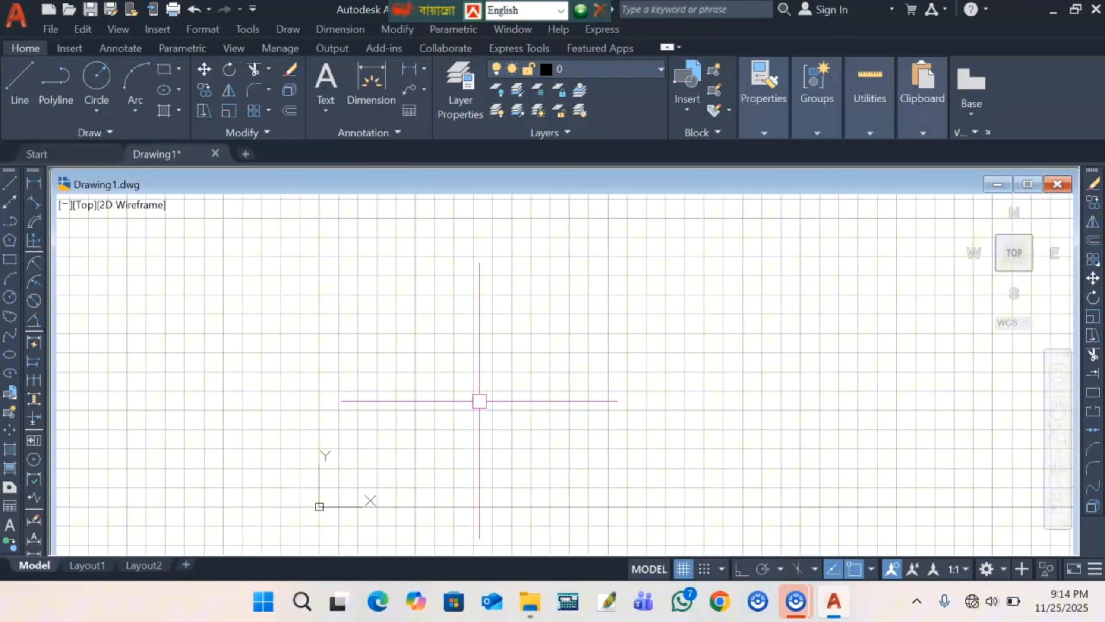
key(F7)
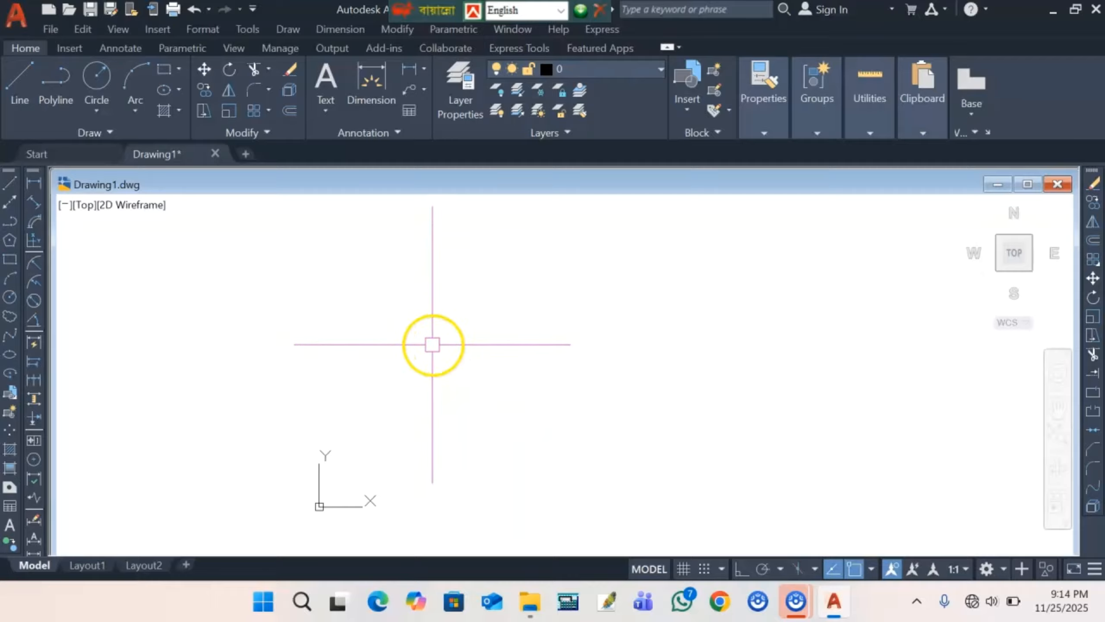
scroll(306, 320, down, 2)
scroll(311, 331, down, 2)
scroll(353, 390, up, 5)
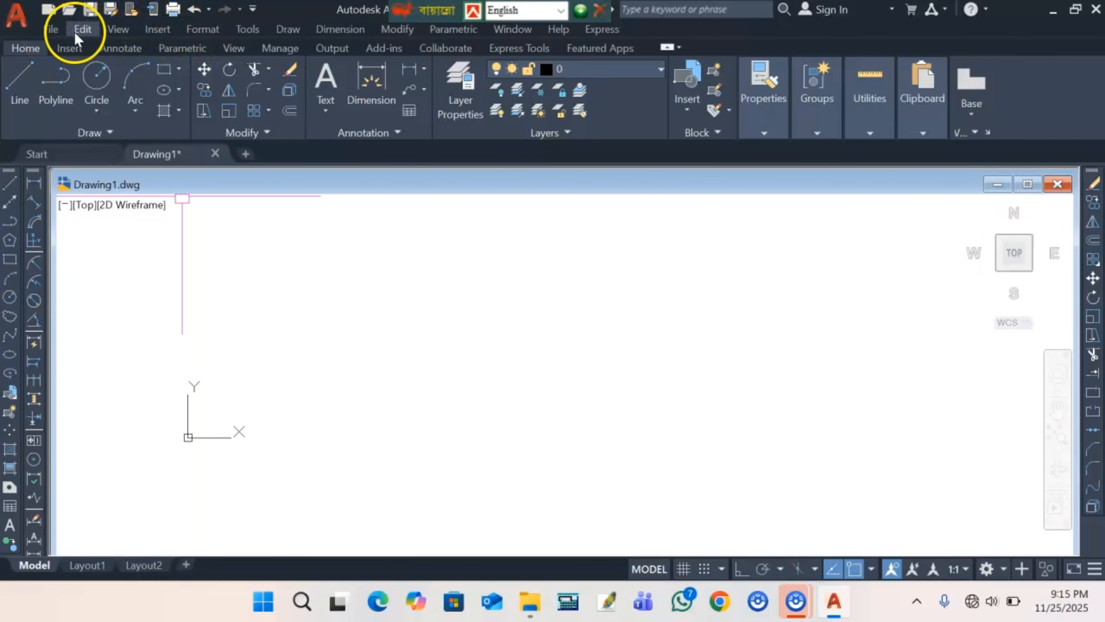
- Choose the JPG map image 3-1 from Documents as a raster image reference
click(152, 32)
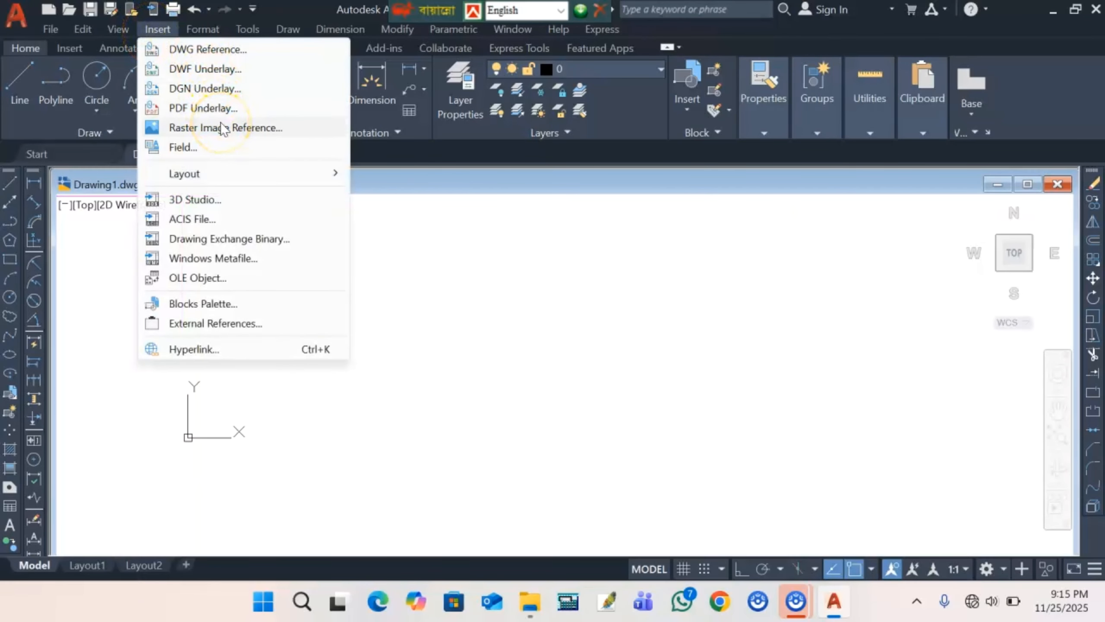
click(268, 128)
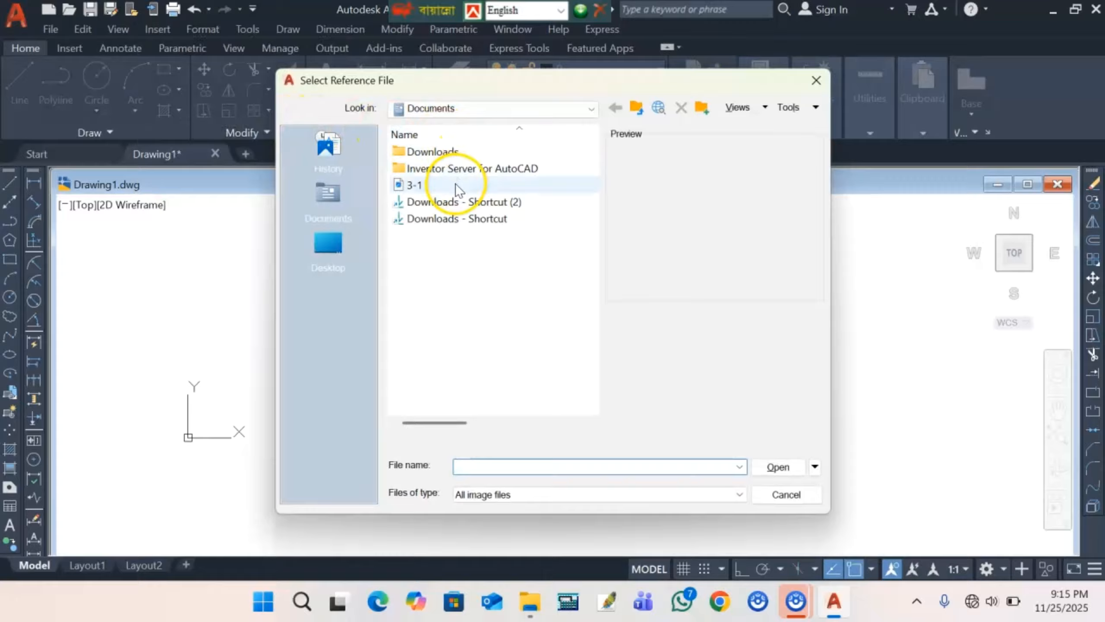
click(458, 186)
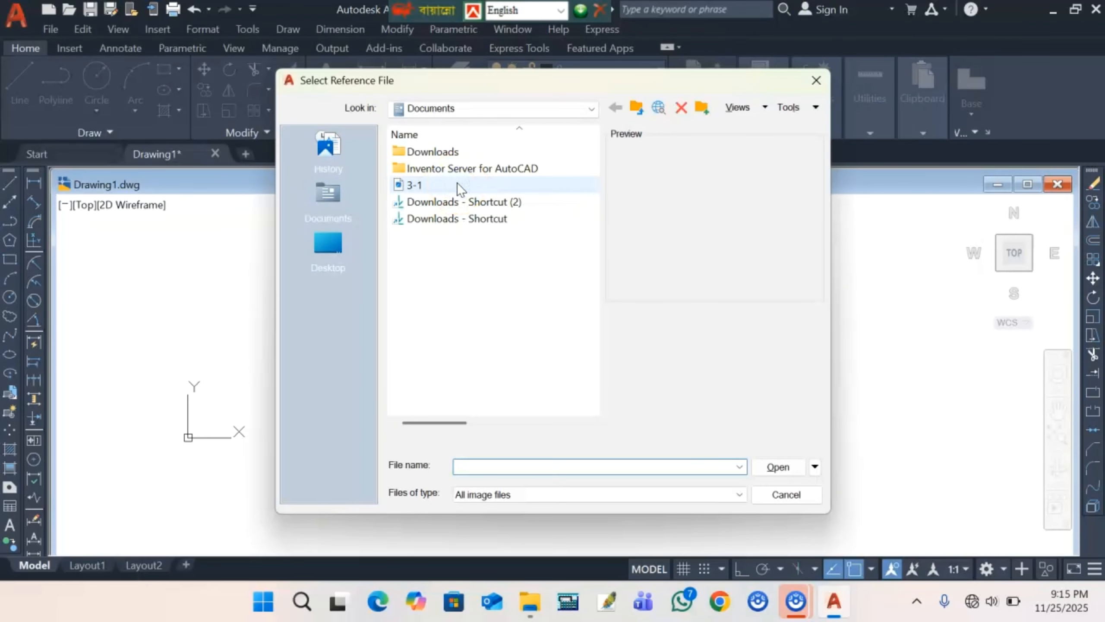
click(456, 185)
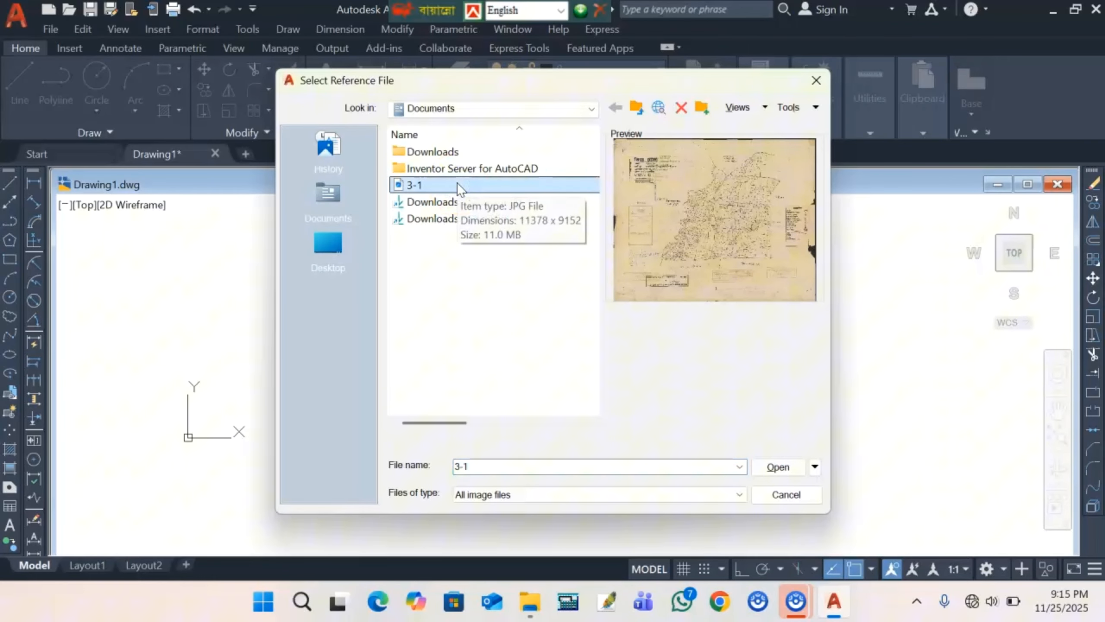
click(770, 467)
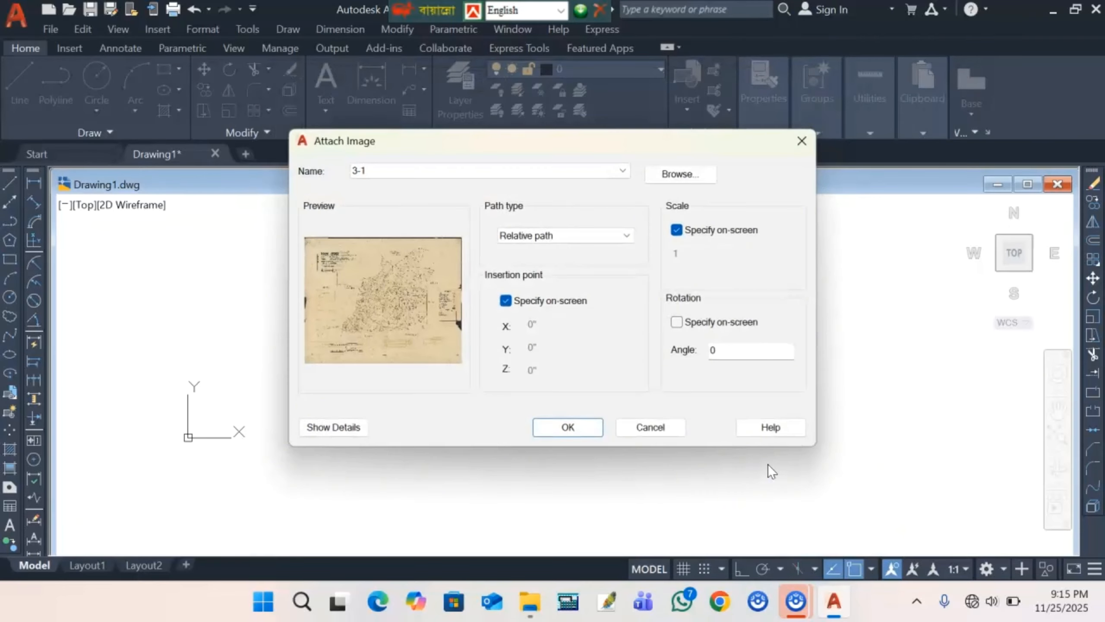
- Turn off on-screen scale, enter a scale of 3960, and confirm the attach settings
click(677, 227)
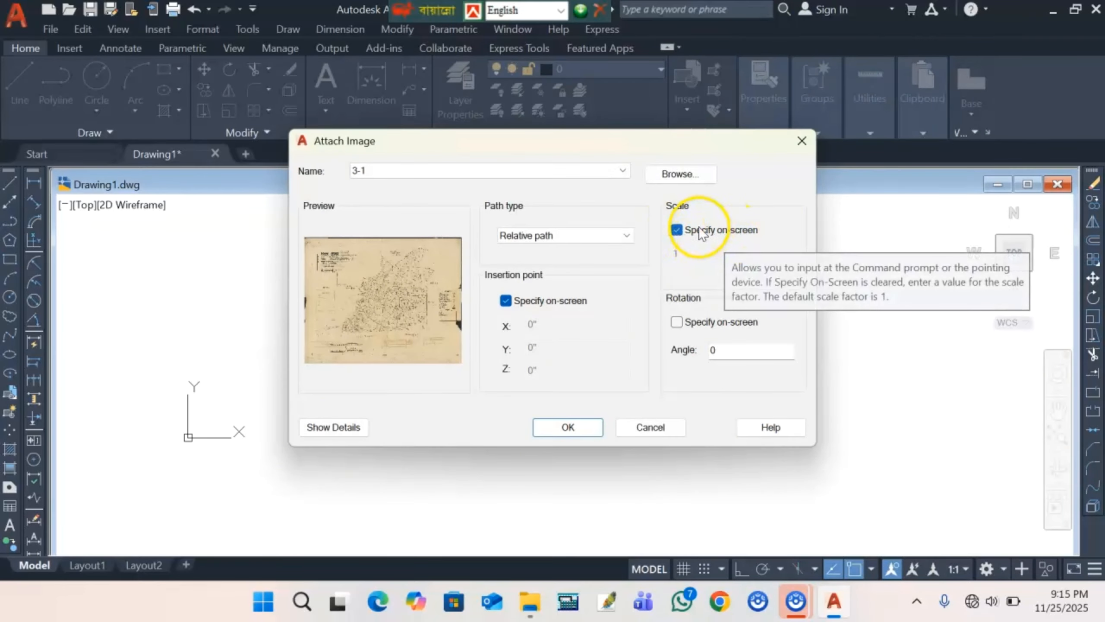
click(677, 231)
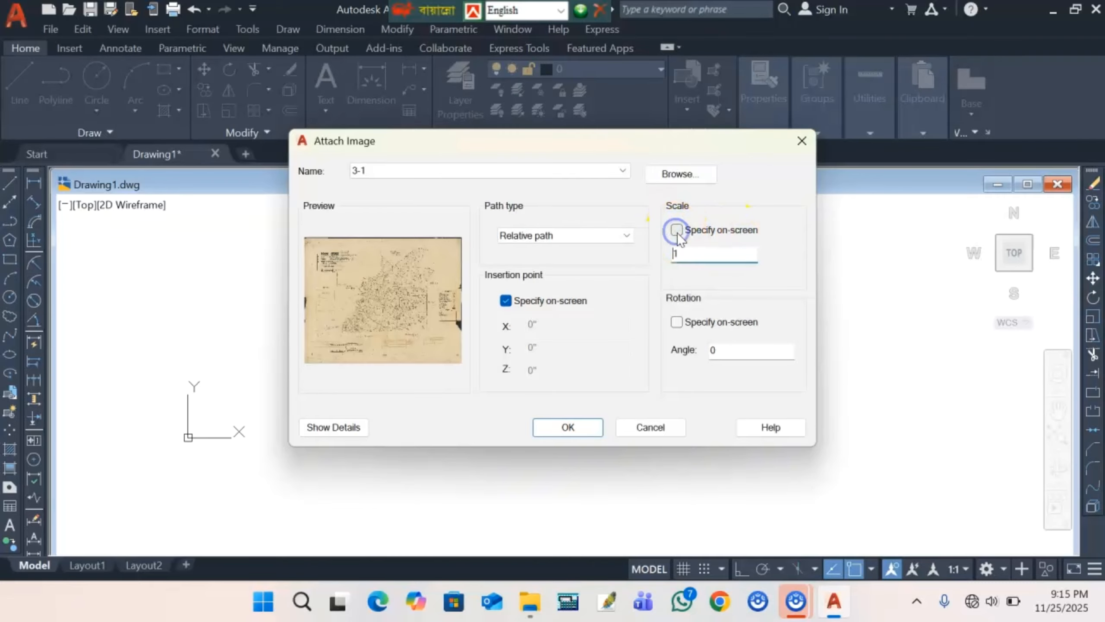
click(691, 257)
key(BackSpace)
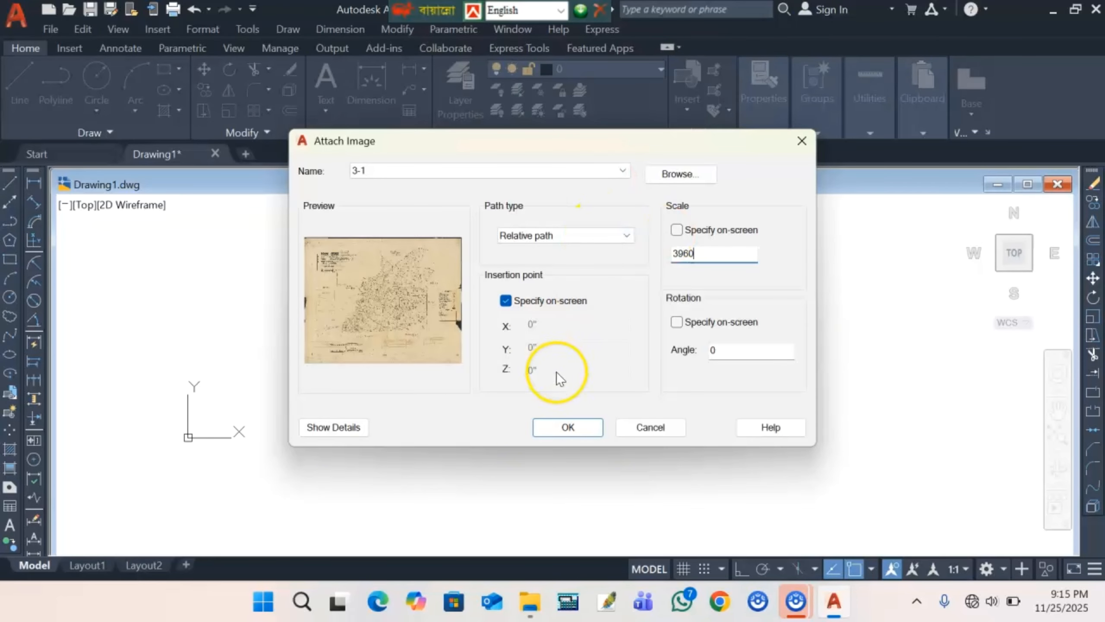
click(566, 427)
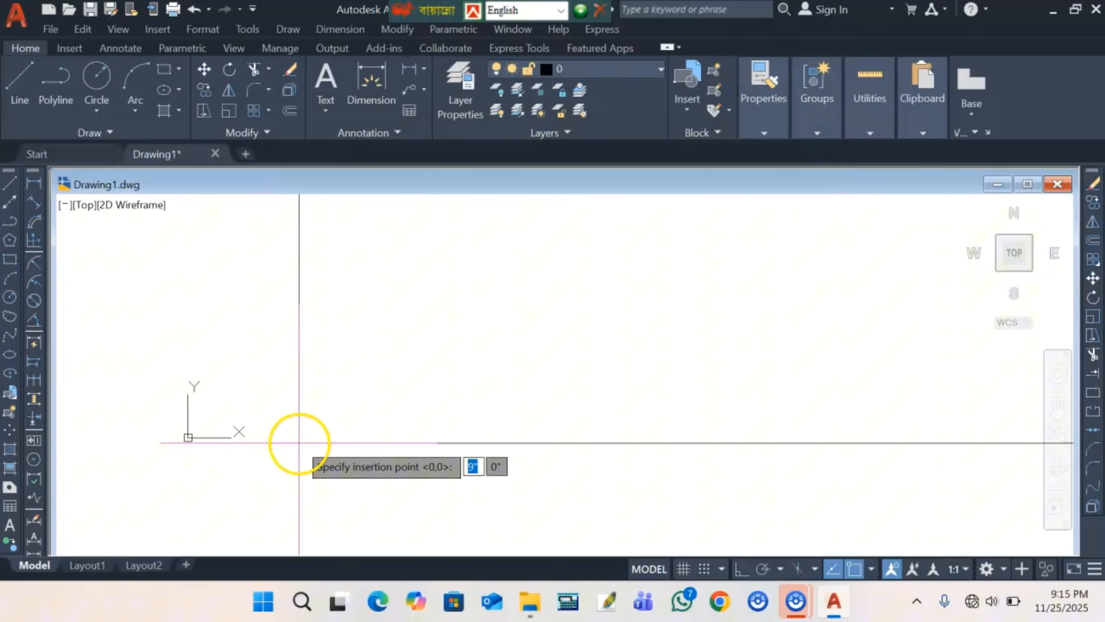
- Place the 3-1 map image and zoom into the scale grid near the title block
click(326, 434)
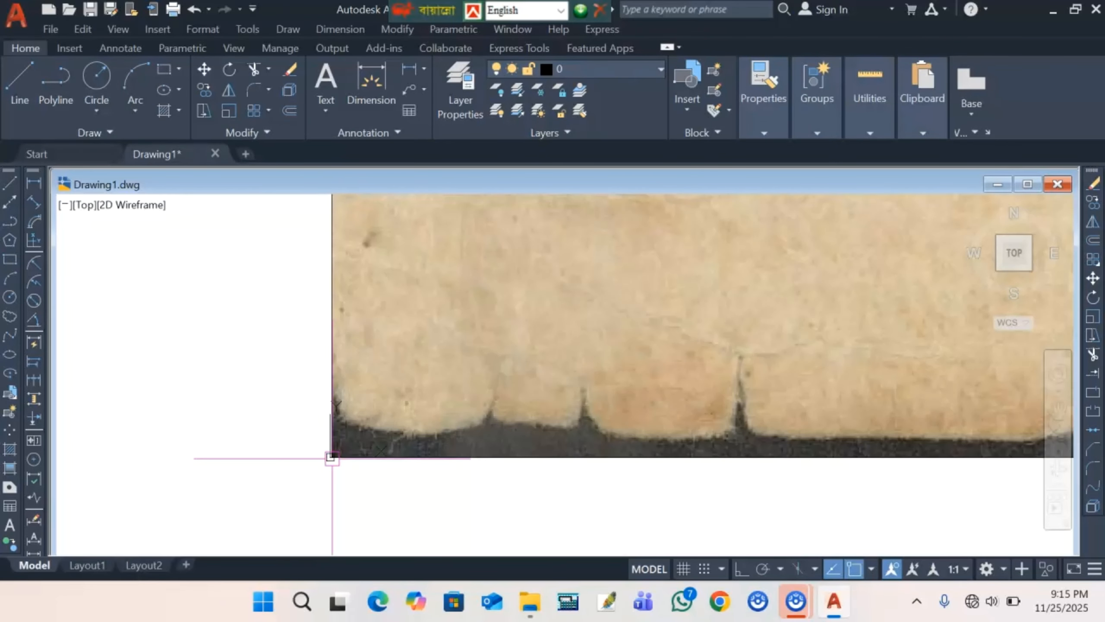
scroll(331, 457, down, 10)
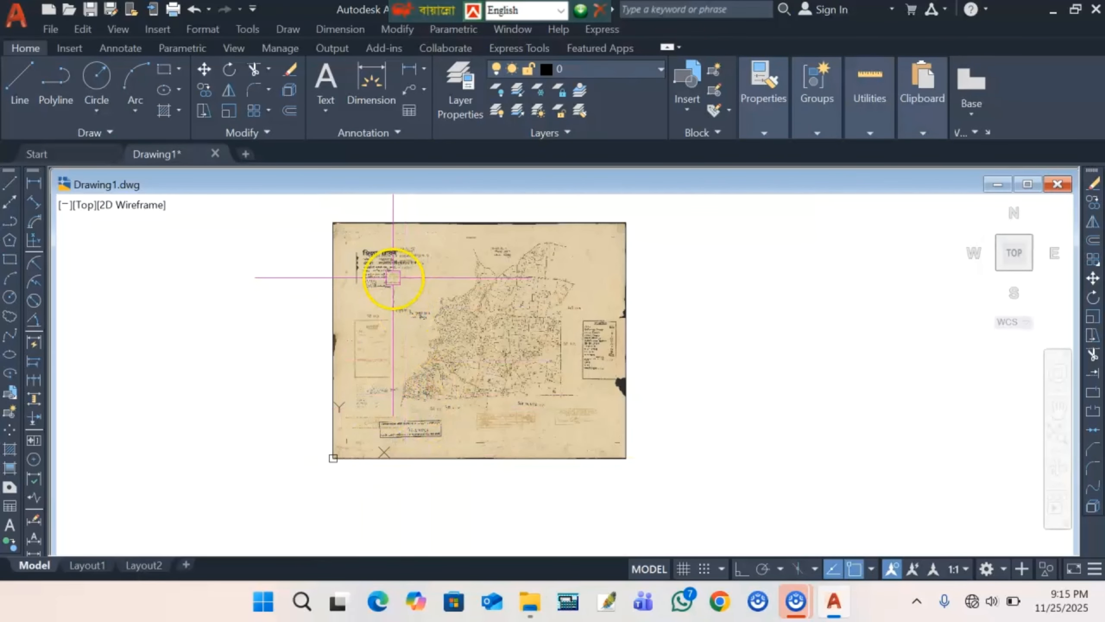
scroll(394, 277, up, 5)
scroll(392, 279, down, 3)
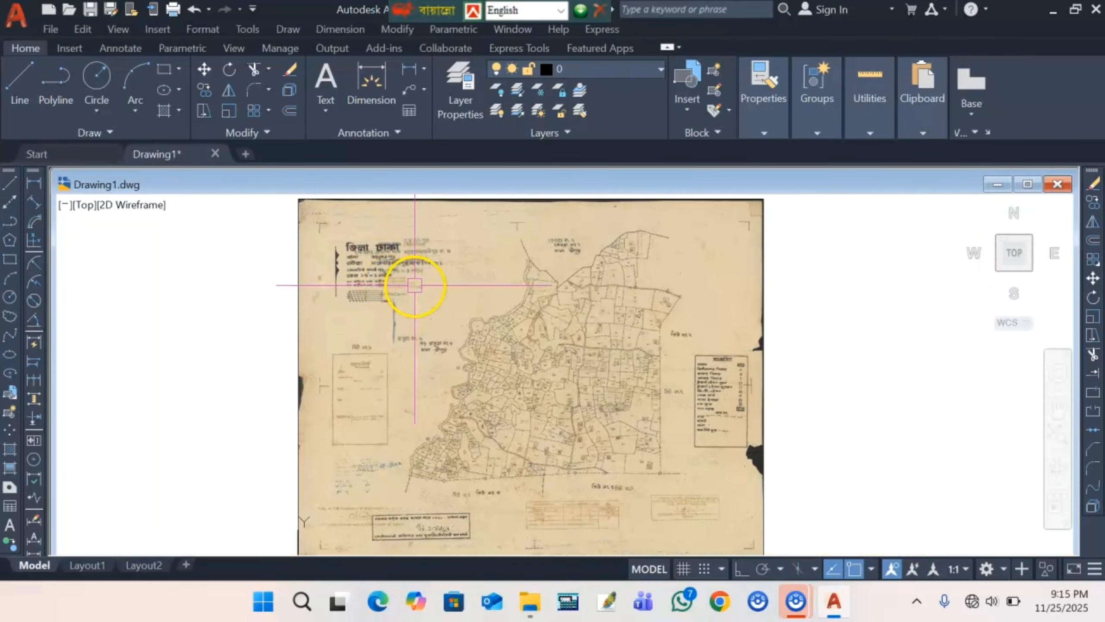
scroll(415, 285, up, 5)
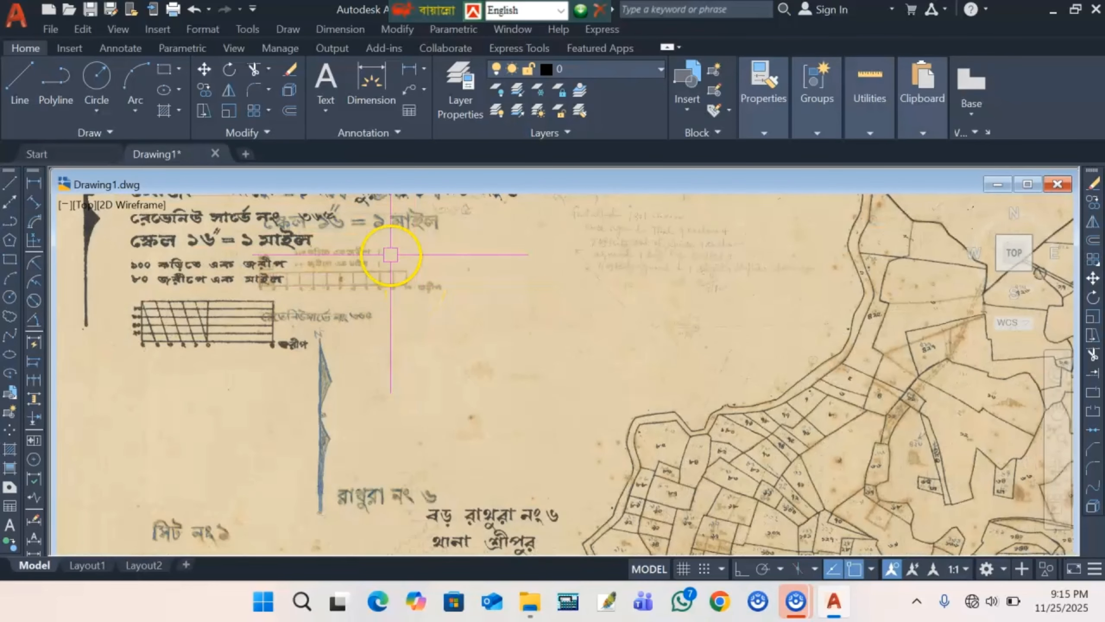
scroll(396, 291, down, 2)
scroll(395, 291, down, 2)
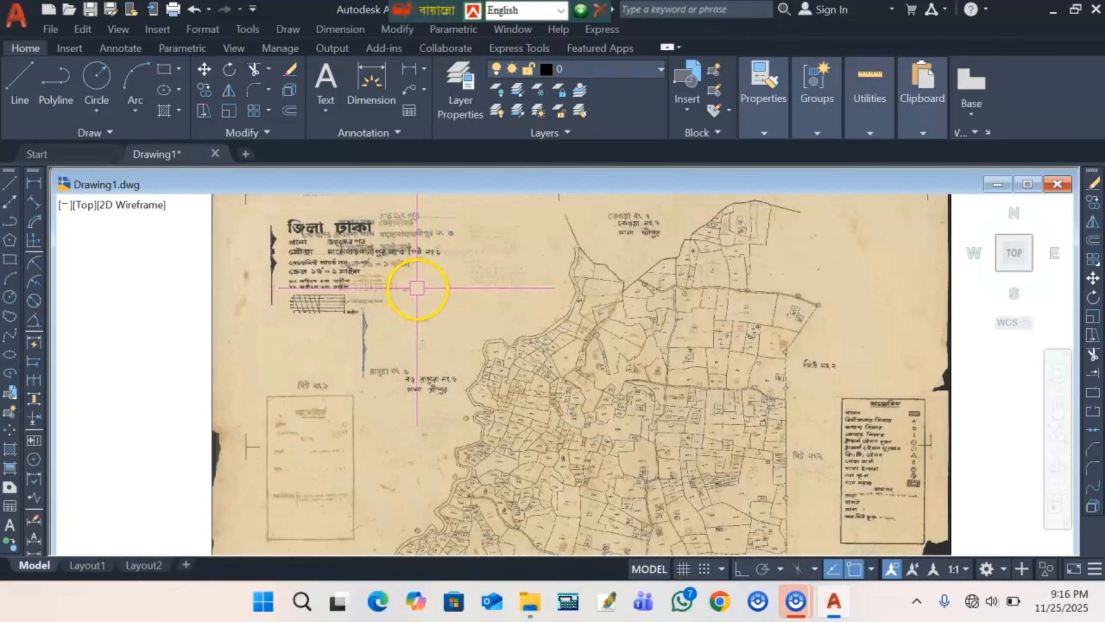
scroll(295, 308, up, 8)
scroll(305, 305, down, 5)
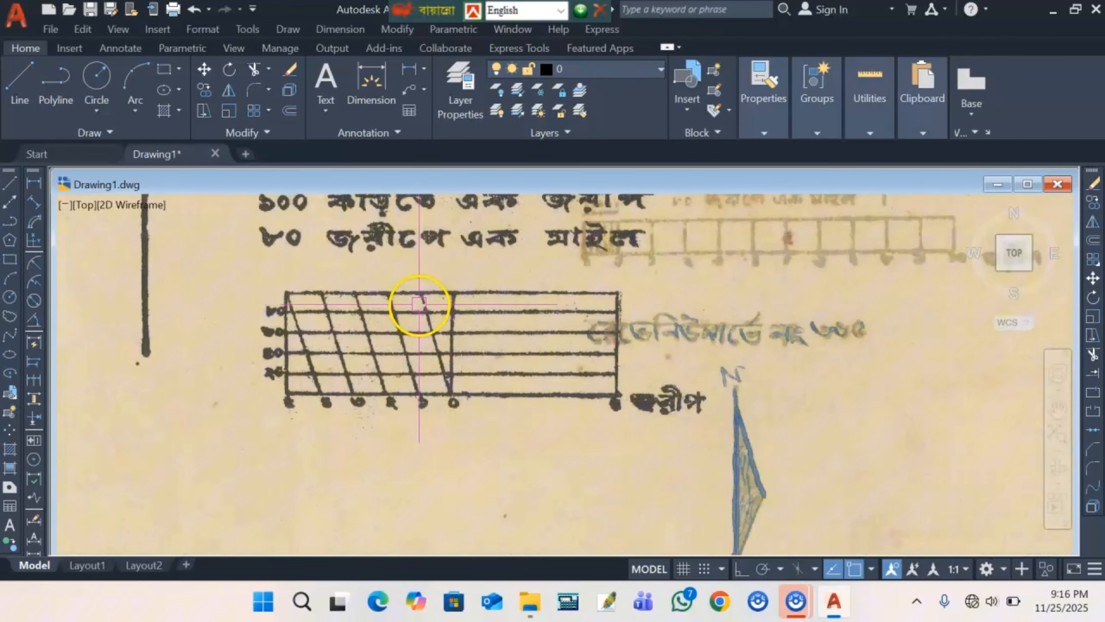
scroll(285, 299, up, 5)
click(31, 205)
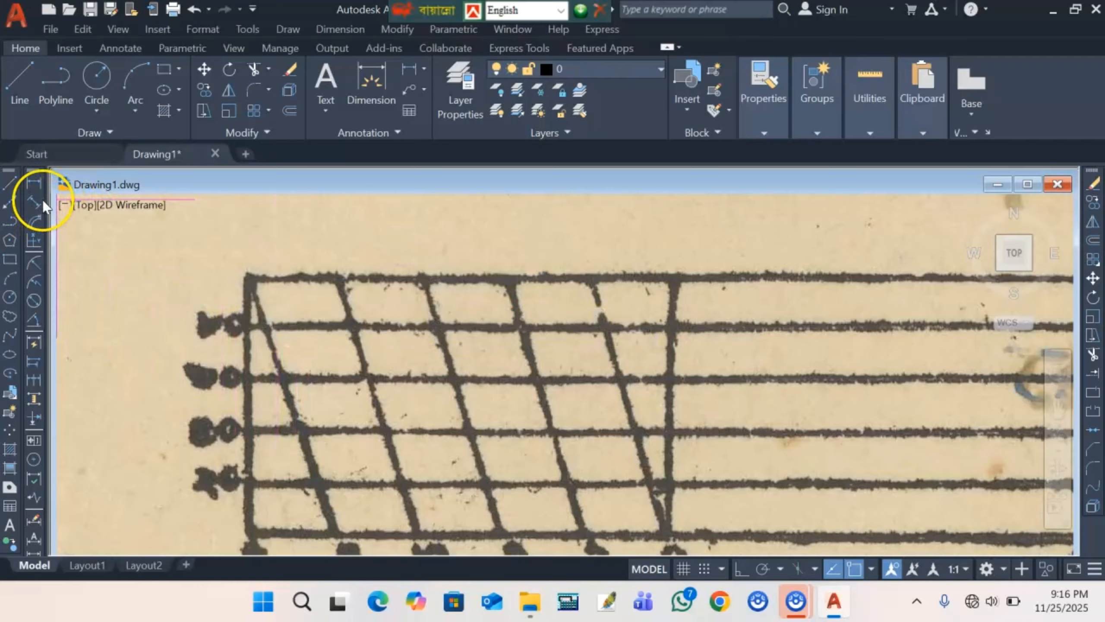
- Add an aligned dimension of 330'-11" along the scale grid's top line
click(325, 29)
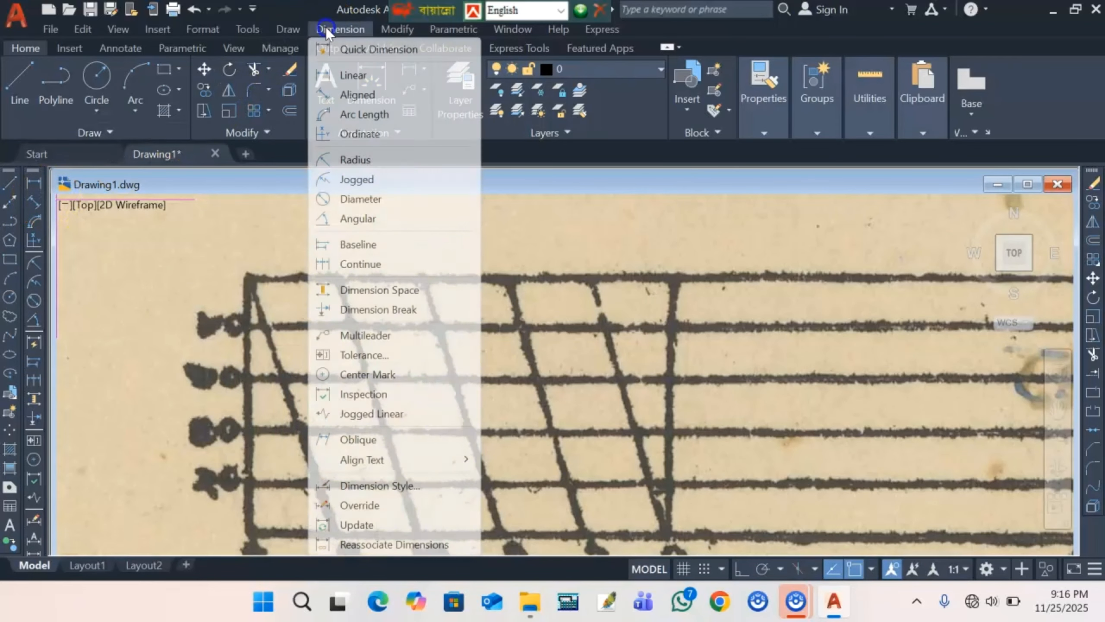
click(366, 99)
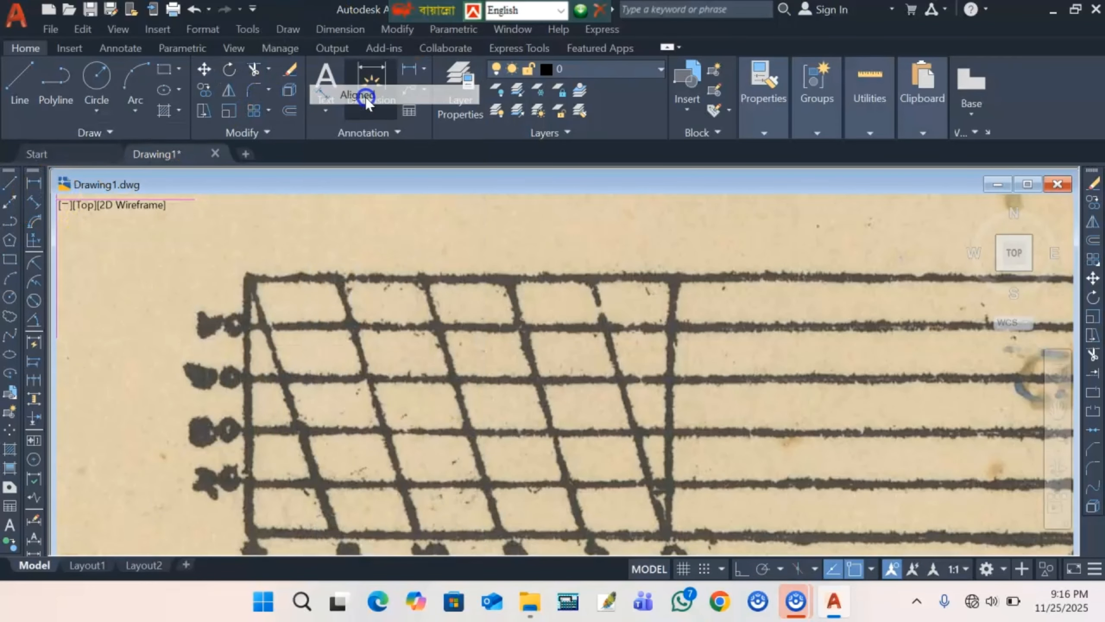
scroll(243, 281, up, 3)
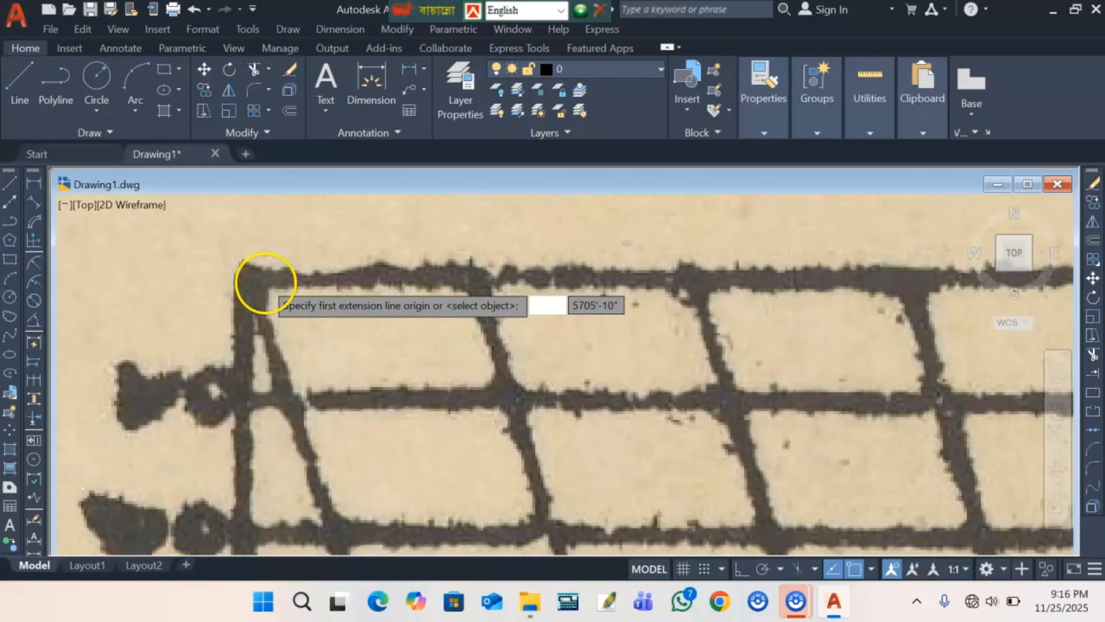
click(229, 281)
scroll(228, 282, down, 3)
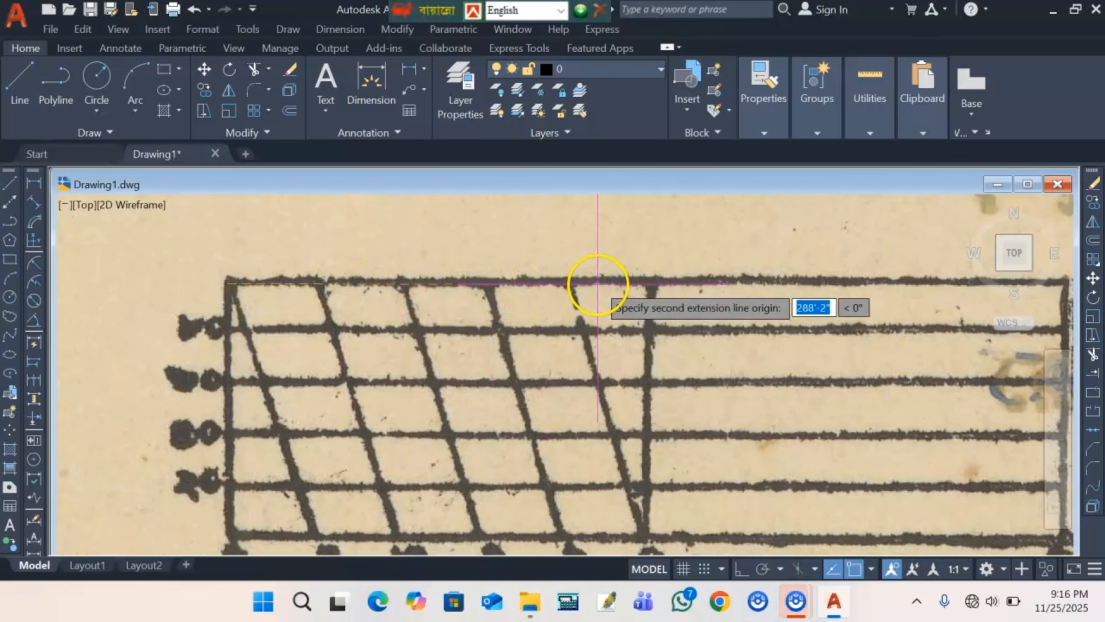
scroll(647, 284, up, 3)
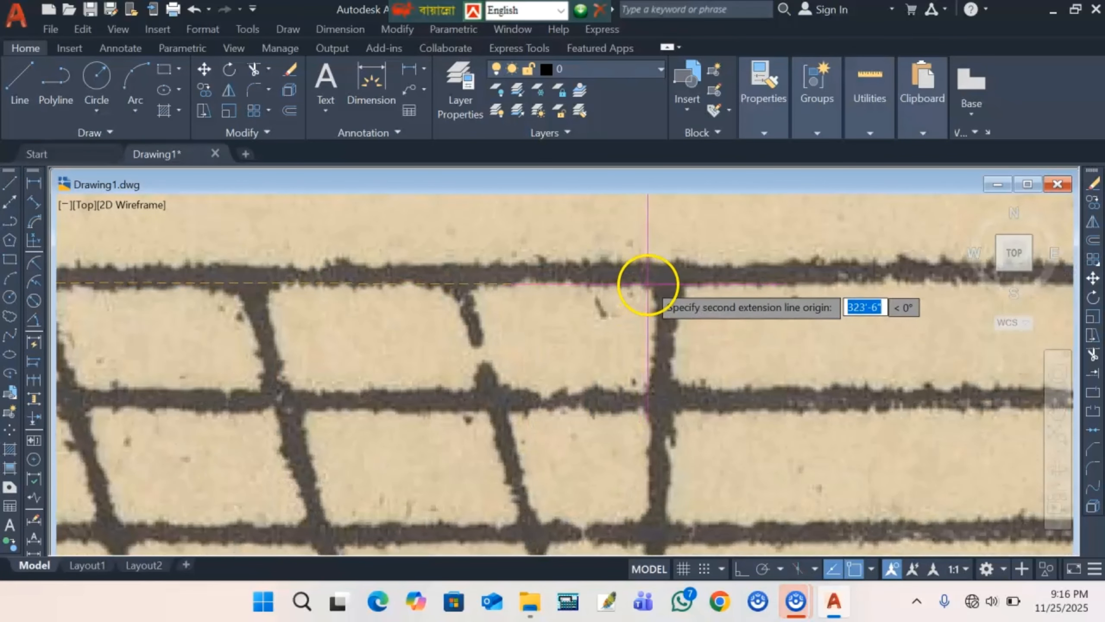
click(671, 283)
scroll(671, 282, down, 2)
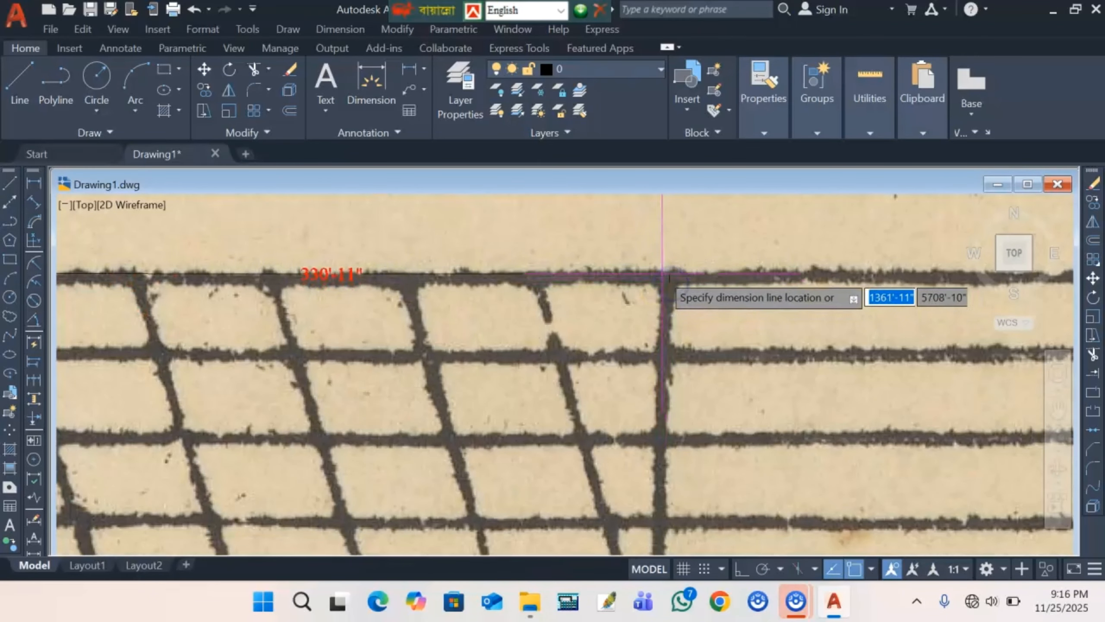
click(649, 249)
scroll(378, 248, down, 4)
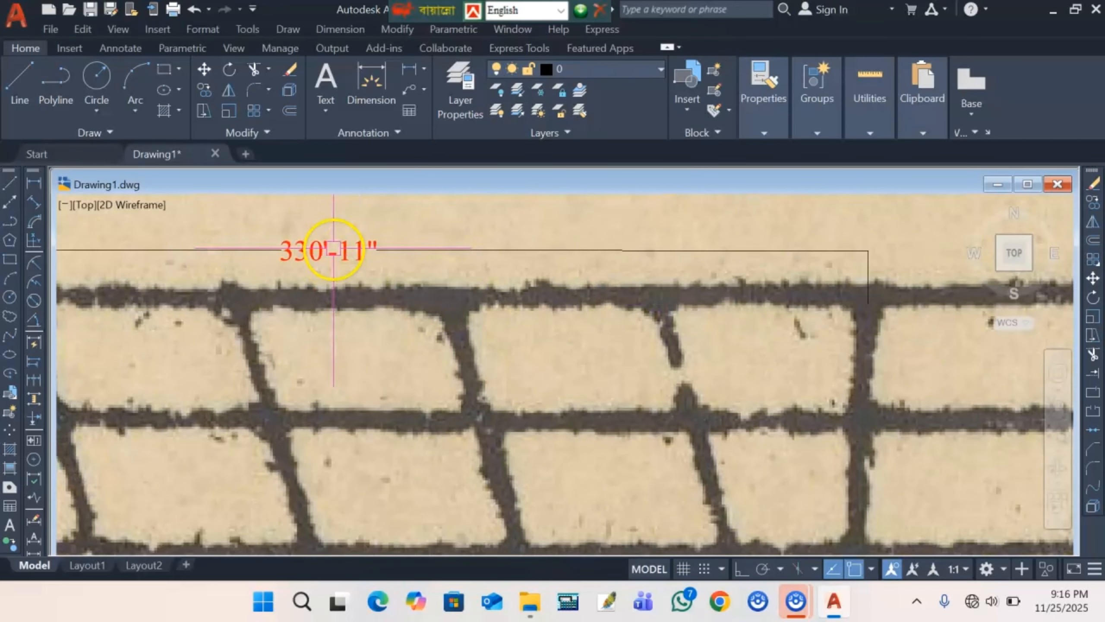
- Zoom in on the map parcels and set the current object colour to Red
scroll(448, 307, down, 5)
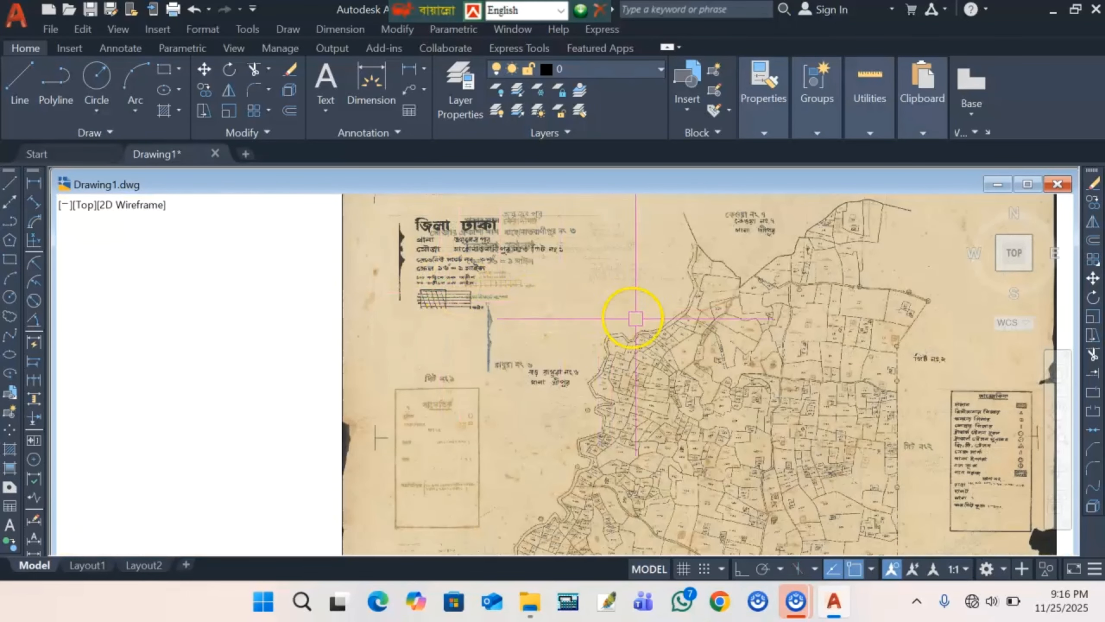
scroll(542, 283, down, 2)
scroll(599, 358, up, 4)
scroll(599, 357, up, 4)
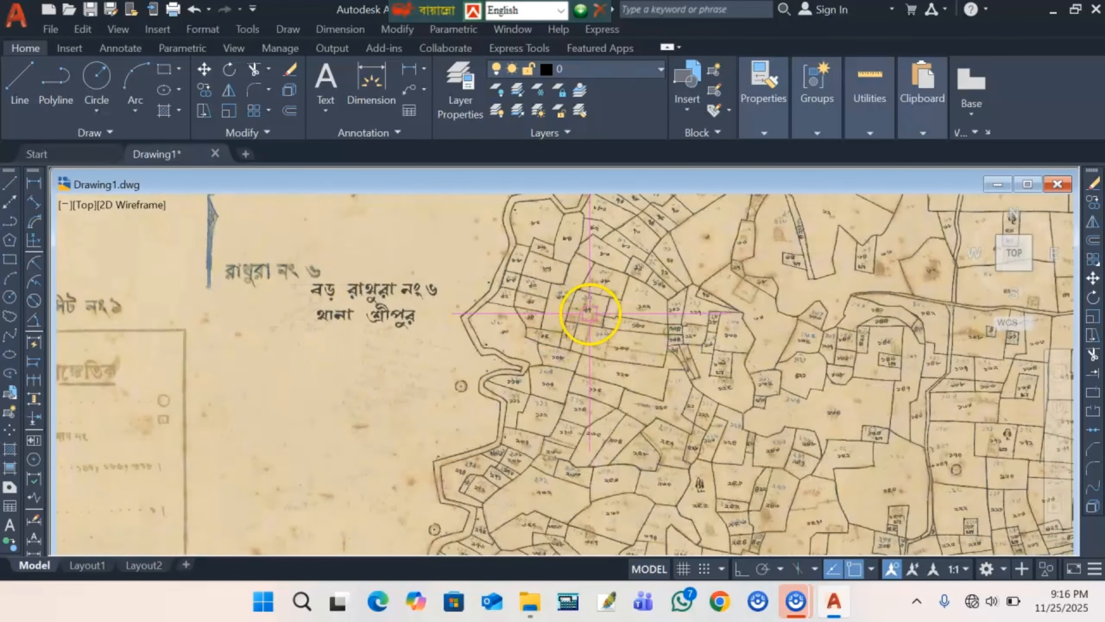
scroll(461, 280, up, 3)
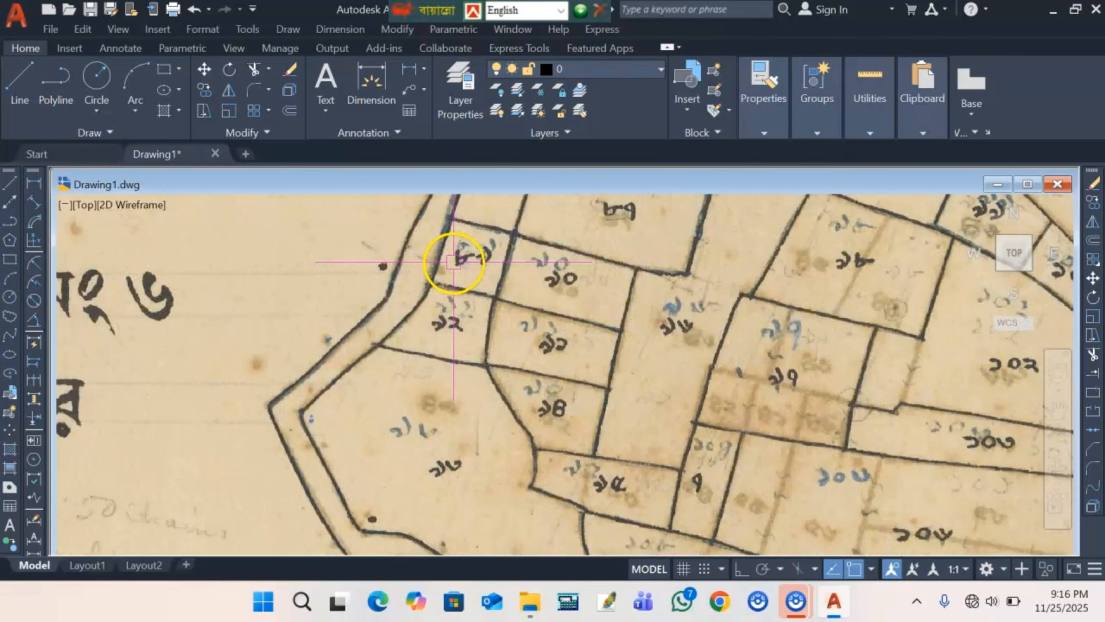
scroll(457, 259, down, 2)
scroll(483, 342, up, 3)
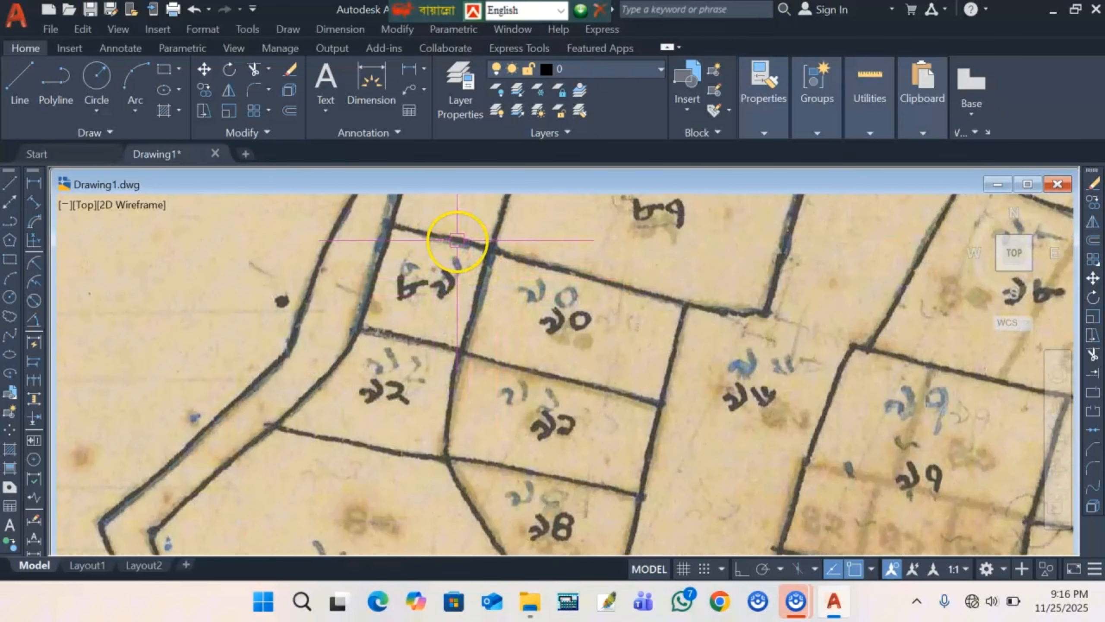
click(766, 131)
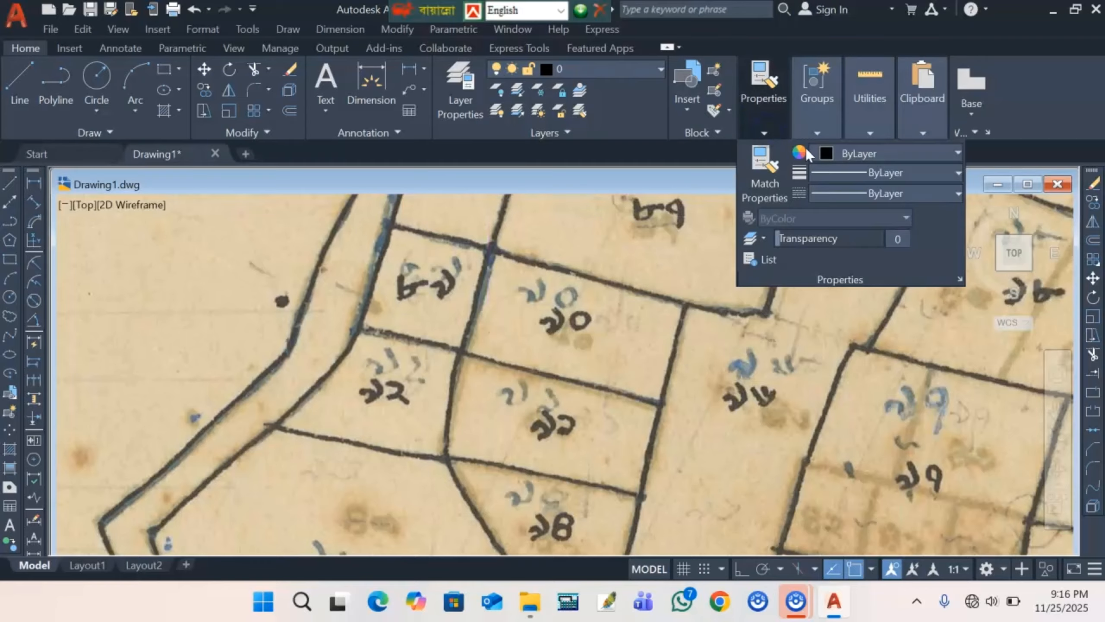
click(869, 153)
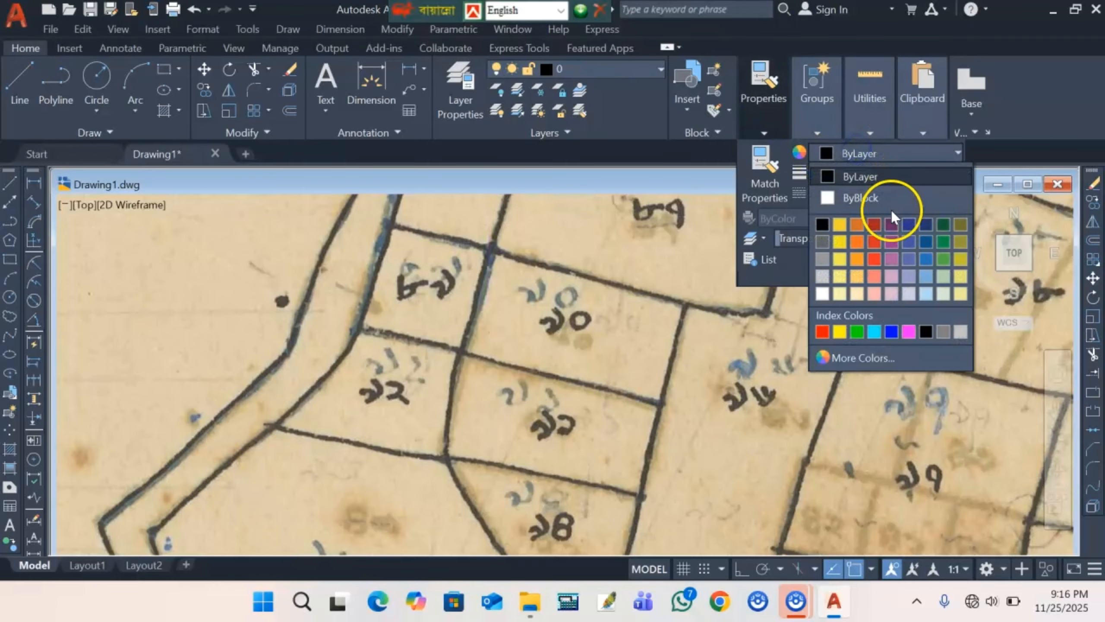
click(821, 332)
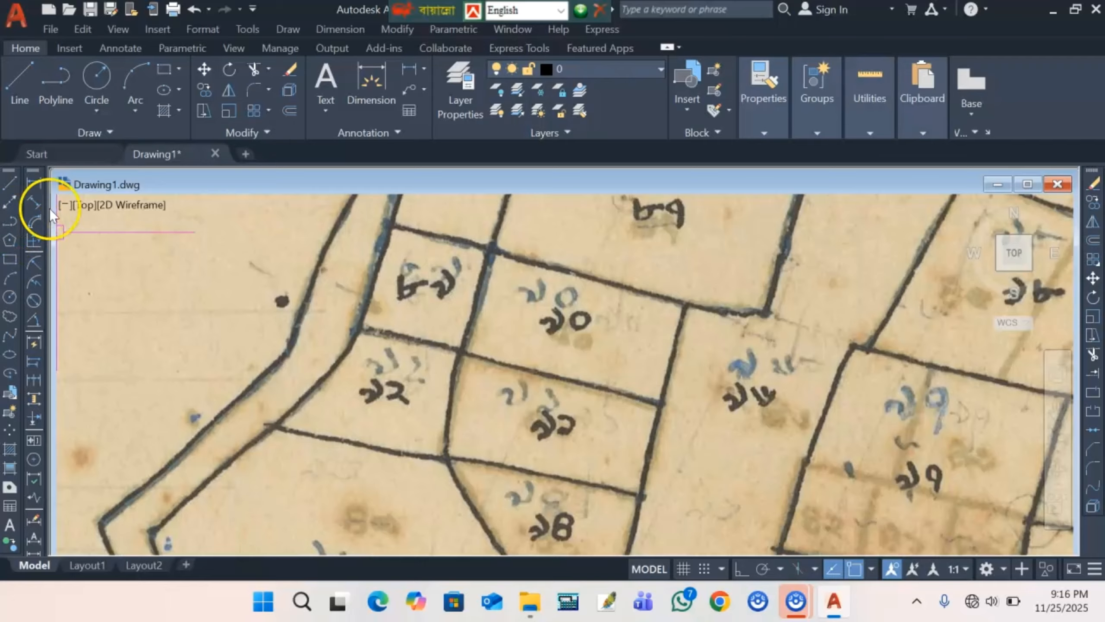
- Start a polyline and trace the parcel boundary through its first three junctions
click(56, 80)
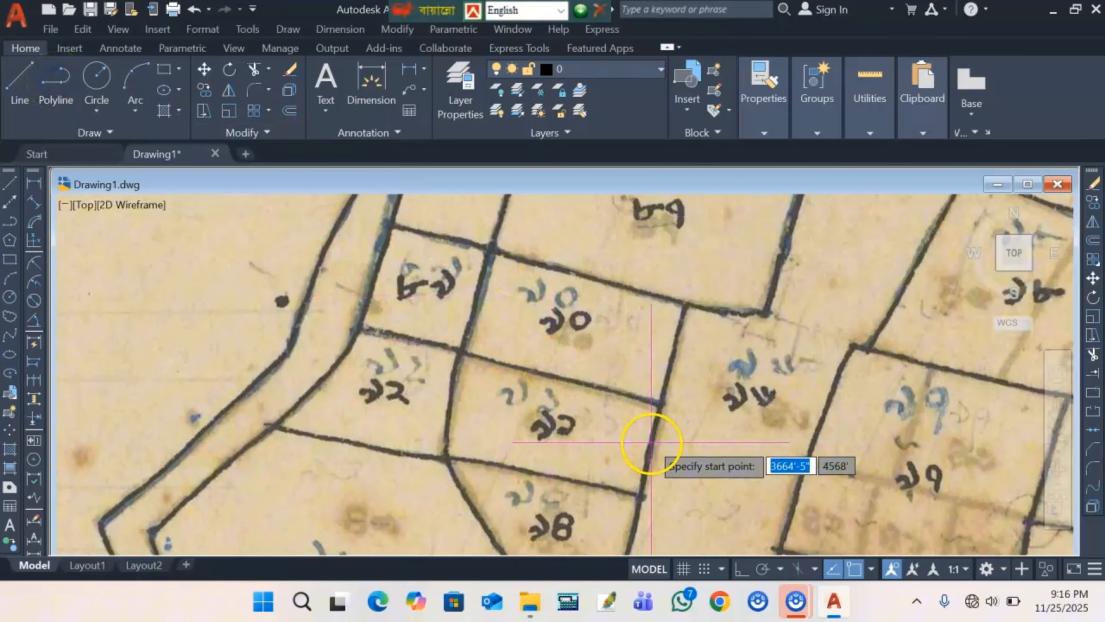
scroll(468, 353, up, 3)
scroll(413, 344, up, 3)
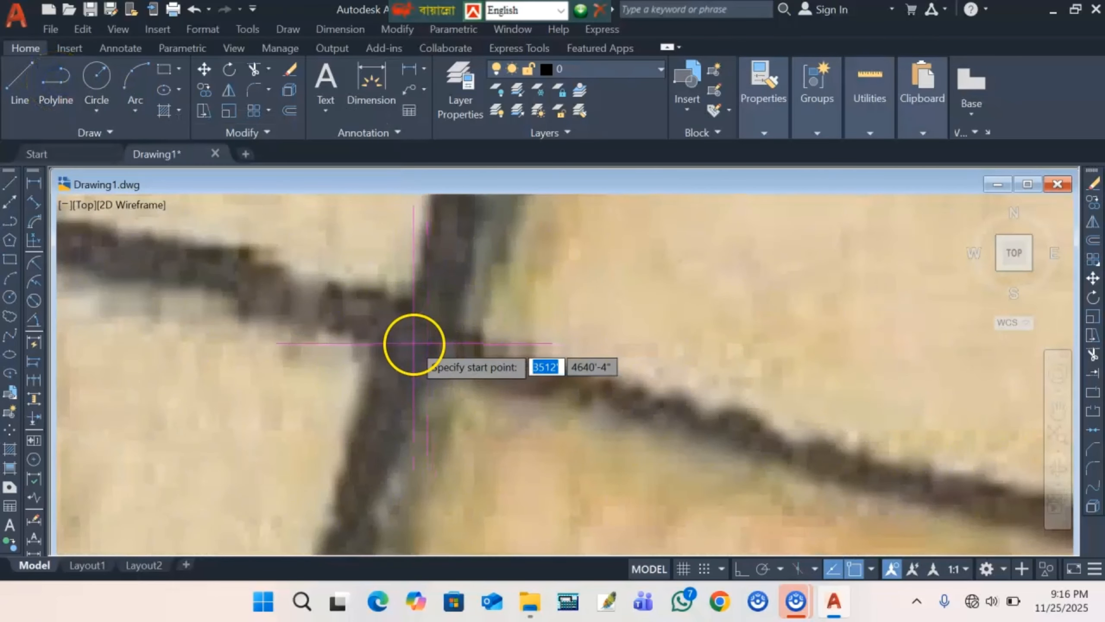
scroll(411, 340, up, 2)
click(407, 333)
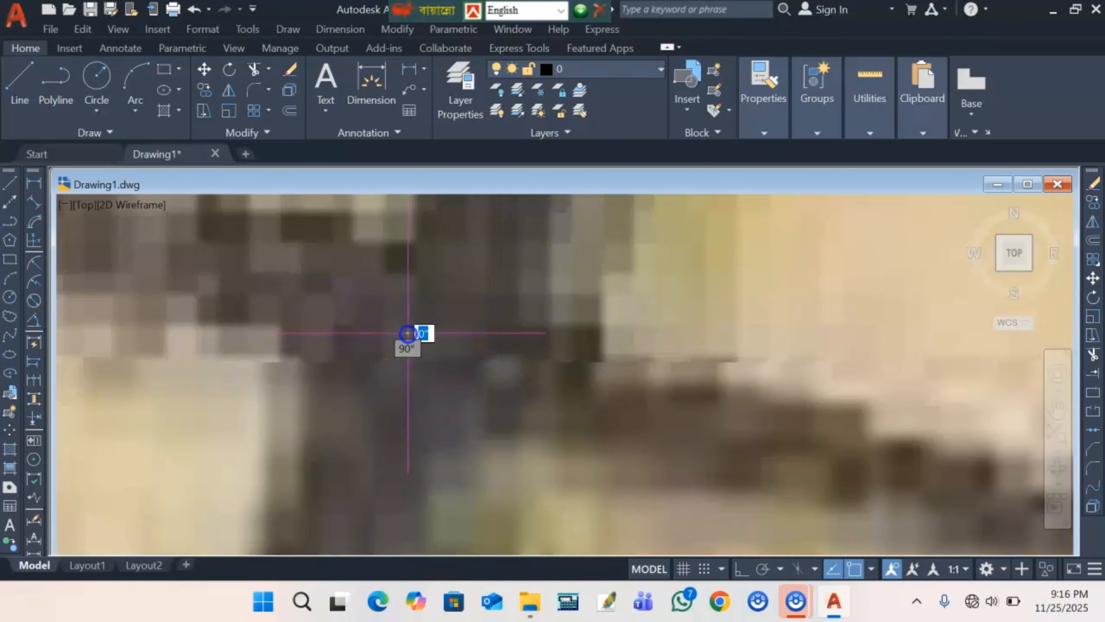
scroll(407, 334, down, 5)
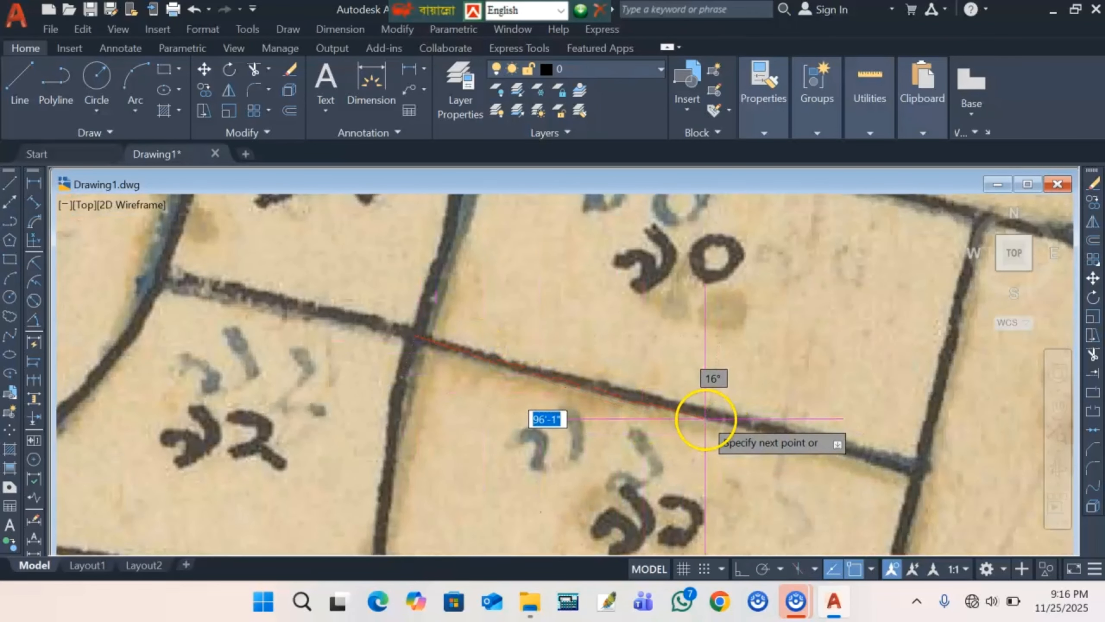
scroll(558, 370, up, 2)
scroll(449, 346, up, 3)
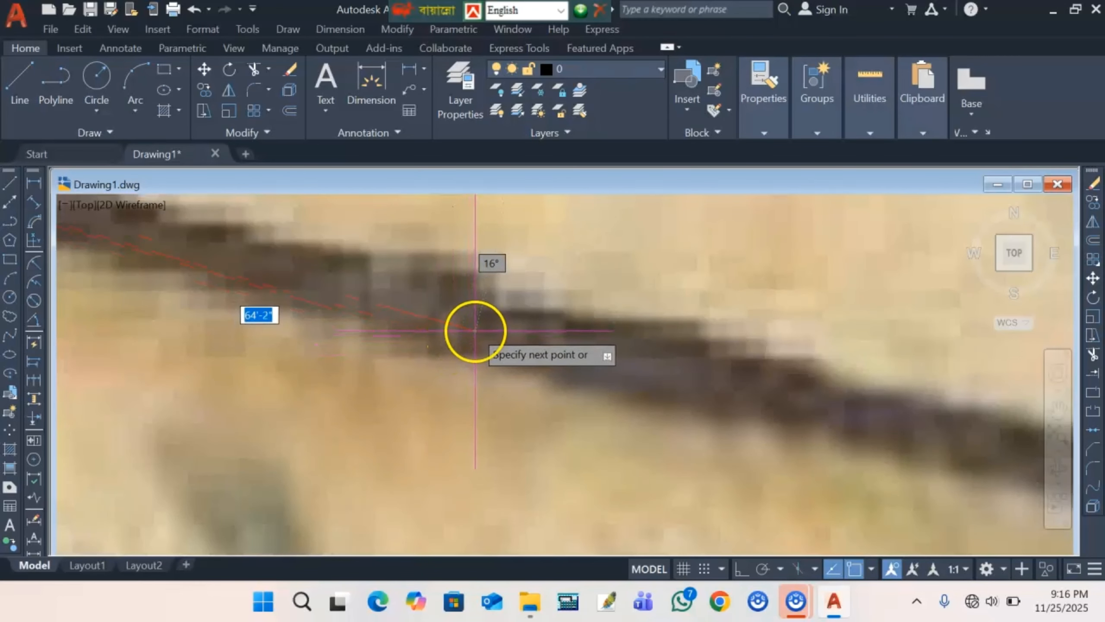
click(475, 331)
scroll(476, 333, down, 3)
scroll(851, 419, up, 3)
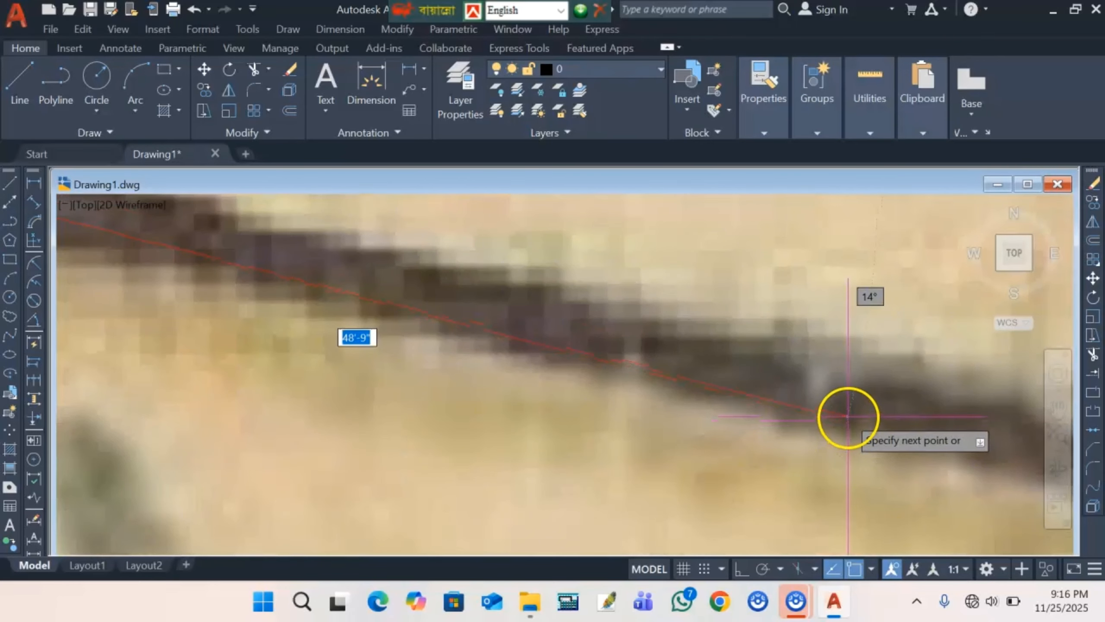
scroll(853, 411, down, 5)
scroll(650, 408, up, 4)
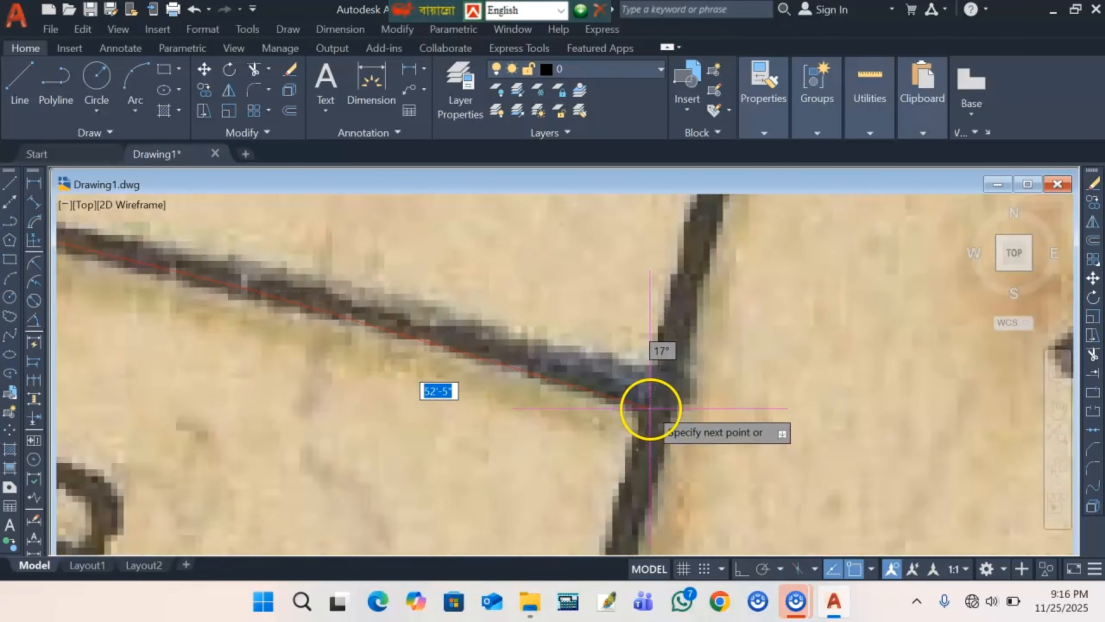
click(655, 392)
- Add the remaining boundary corner vertices, then cancel to end the red outline
scroll(626, 457, down, 4)
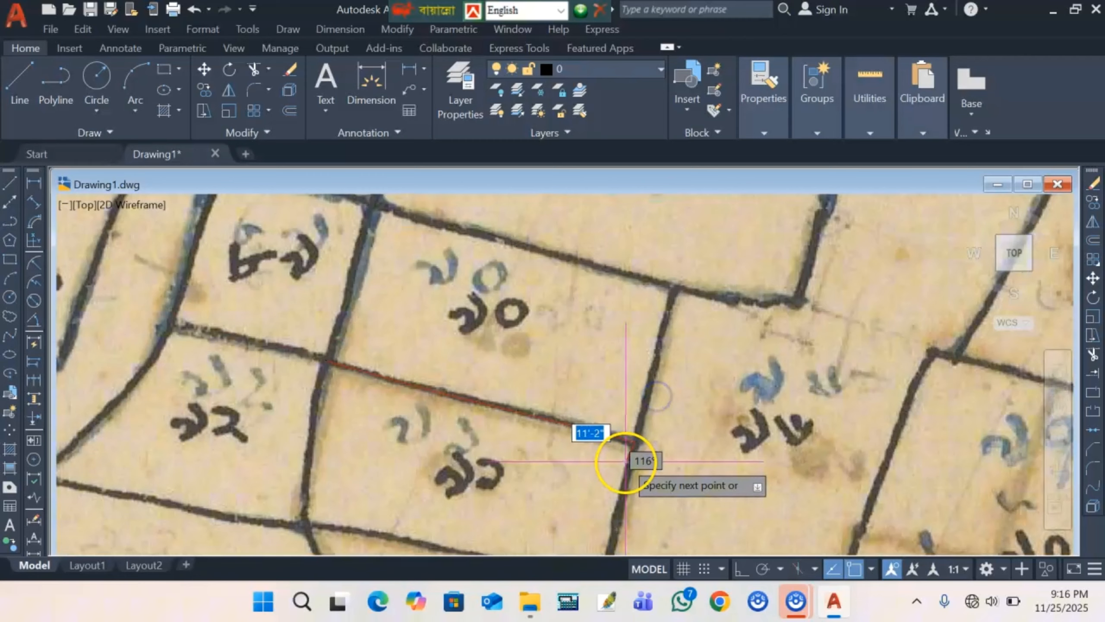
scroll(627, 453, down, 3)
scroll(672, 340, up, 6)
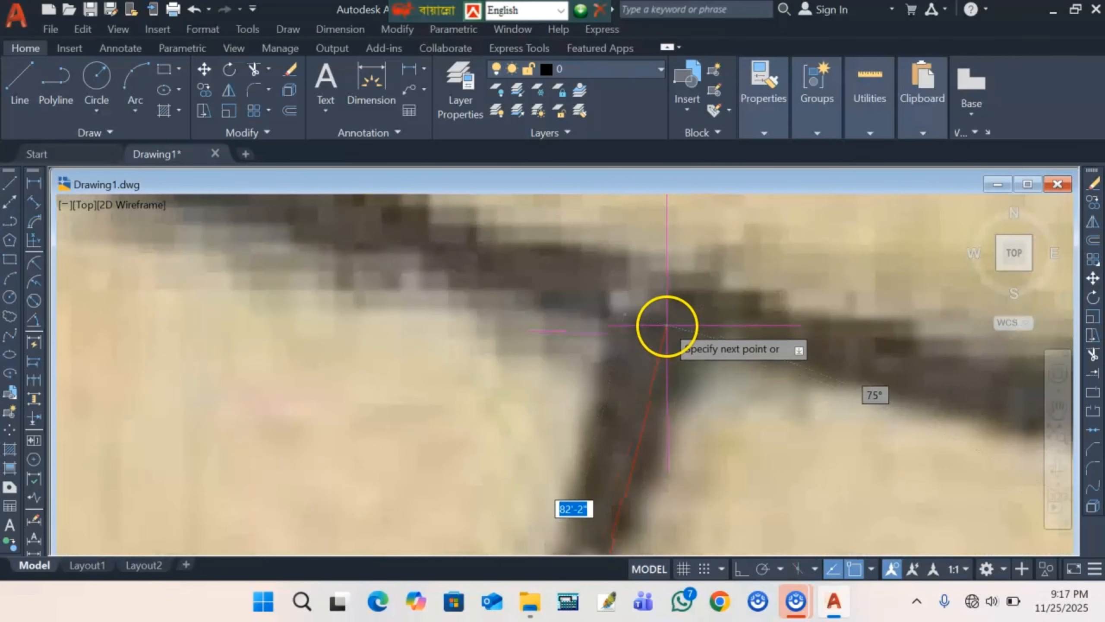
click(666, 322)
scroll(697, 331, down, 4)
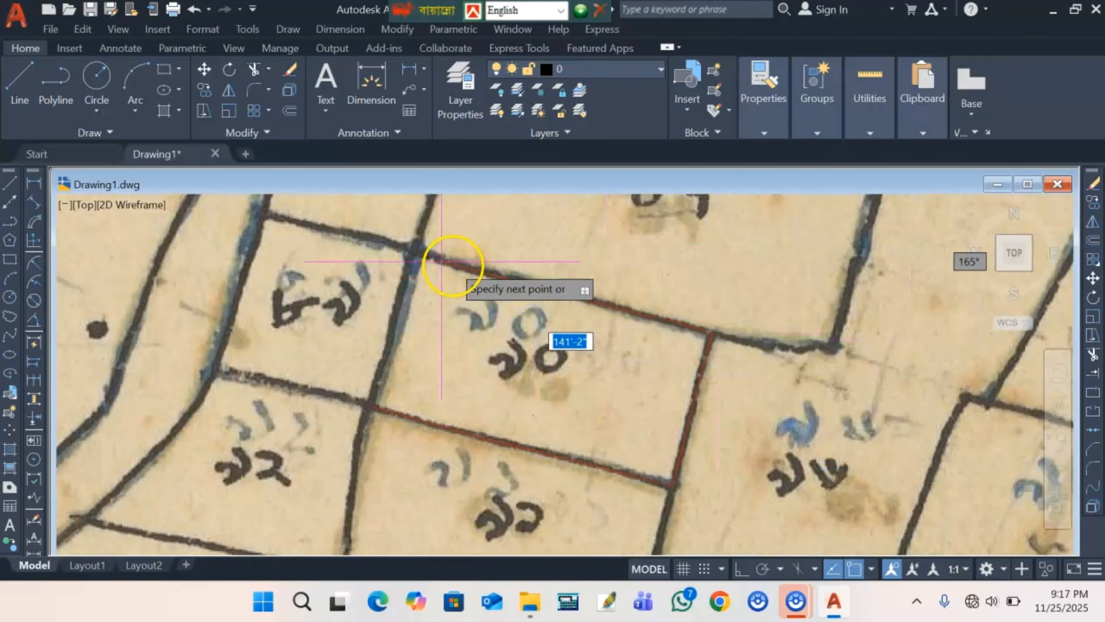
scroll(411, 248, up, 5)
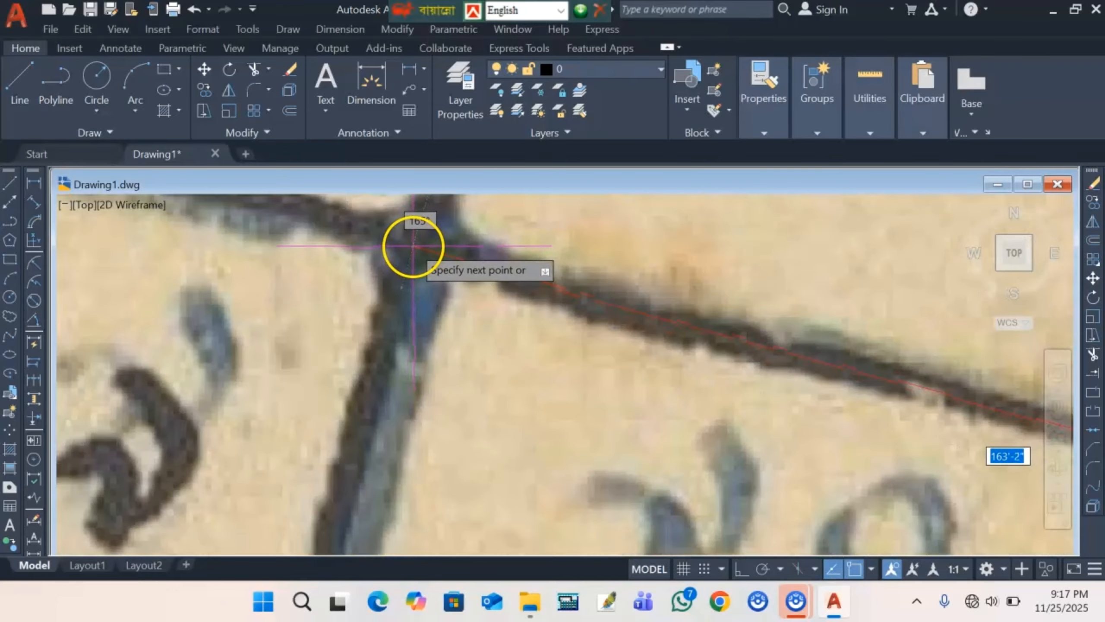
click(542, 284)
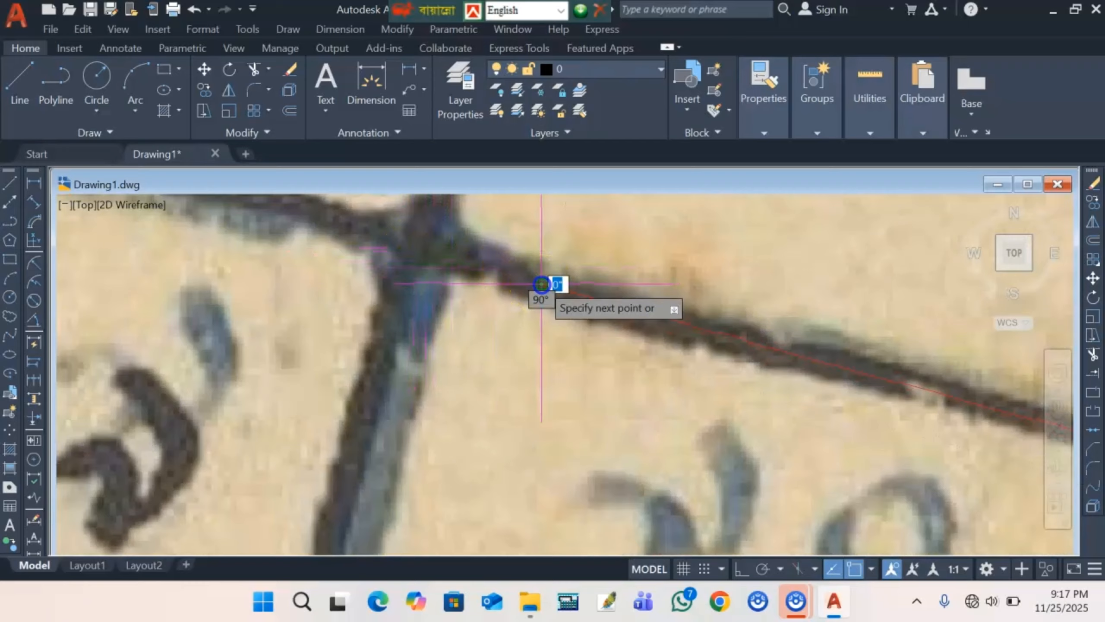
click(416, 240)
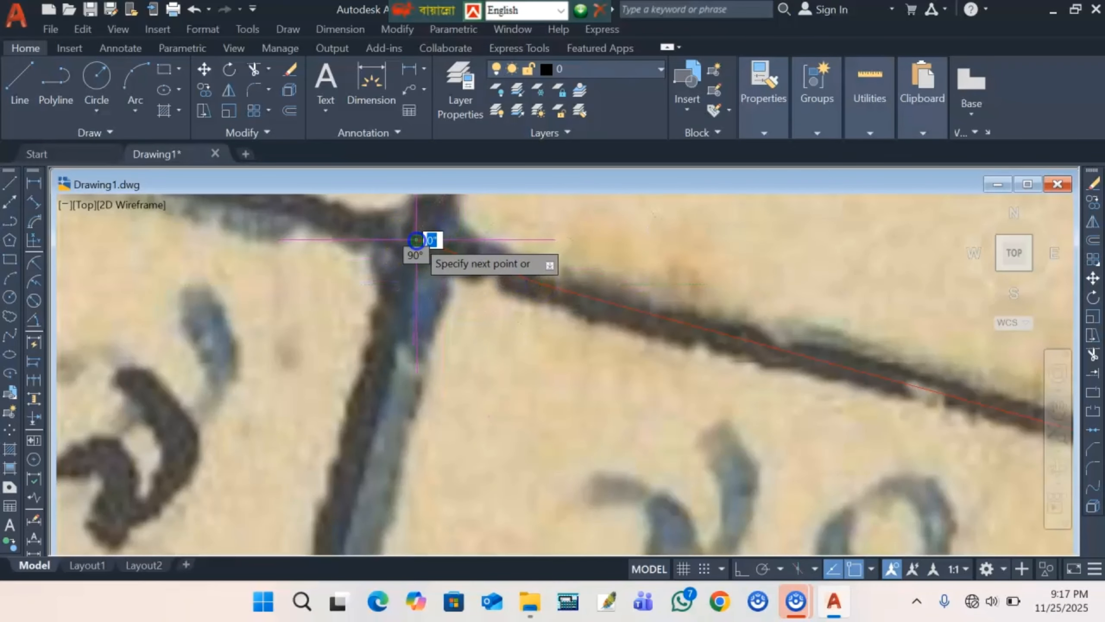
scroll(416, 240, down, 5)
scroll(380, 363, up, 5)
click(388, 353)
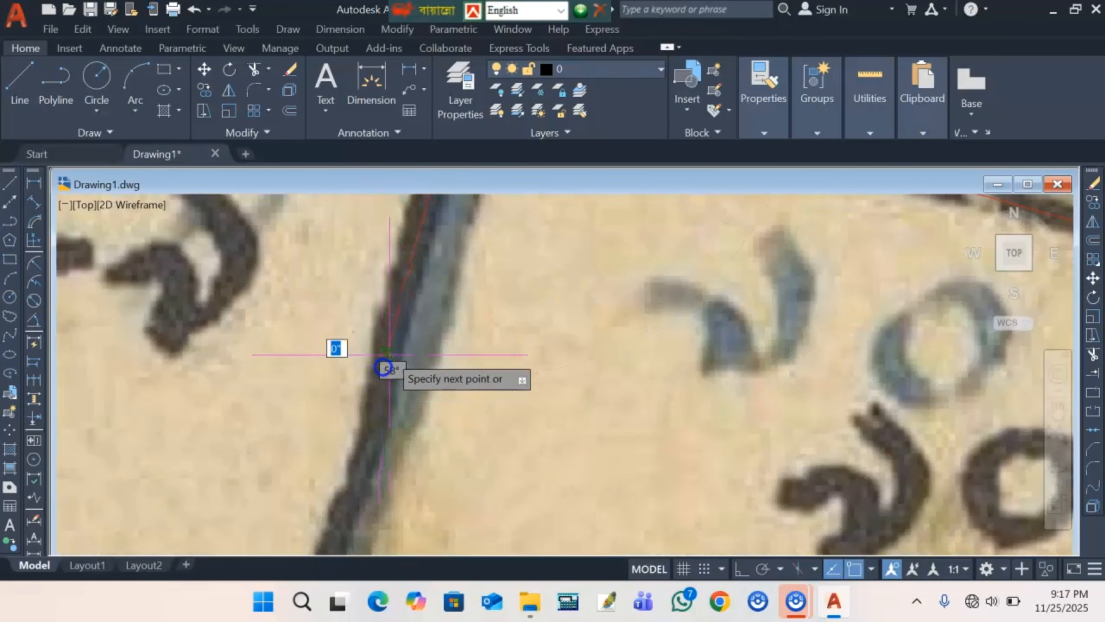
scroll(384, 368, down, 5)
scroll(396, 396, up, 5)
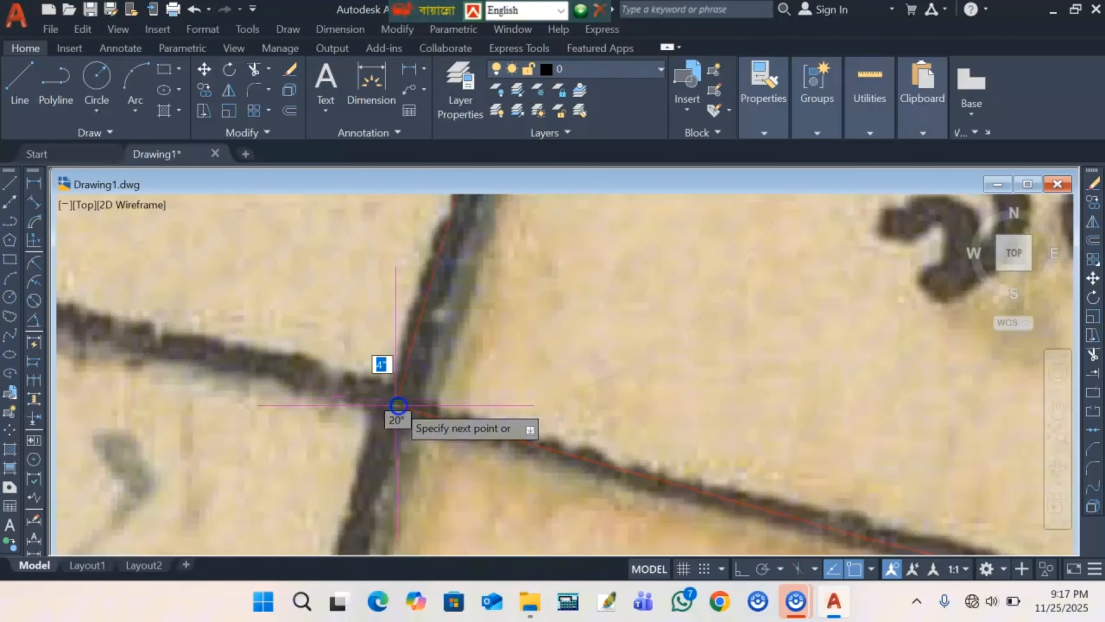
right_click(494, 322)
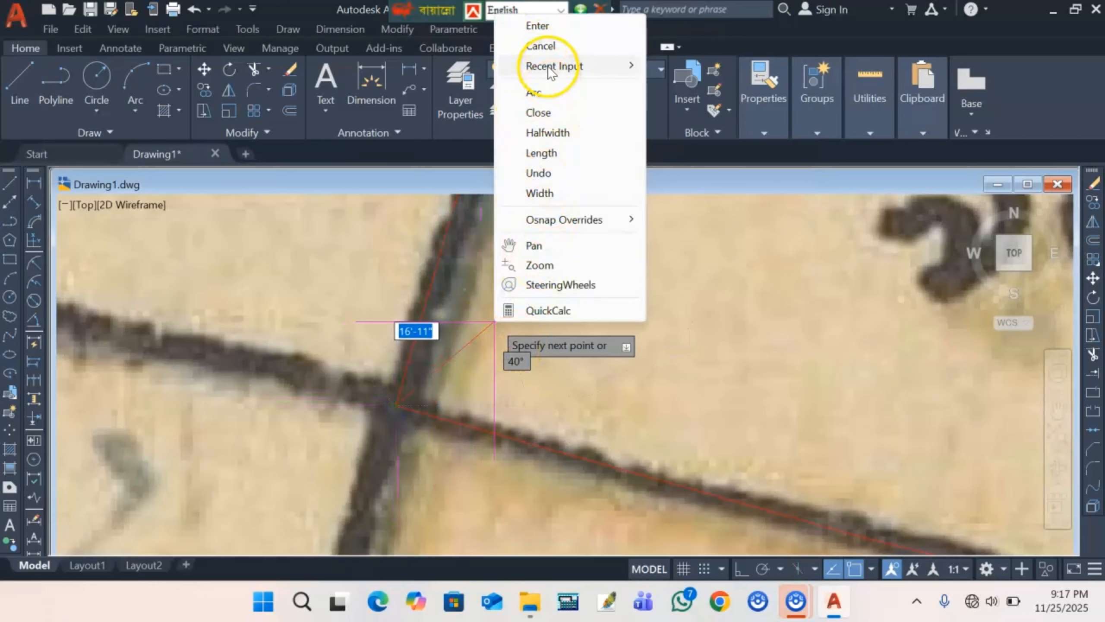
click(548, 49)
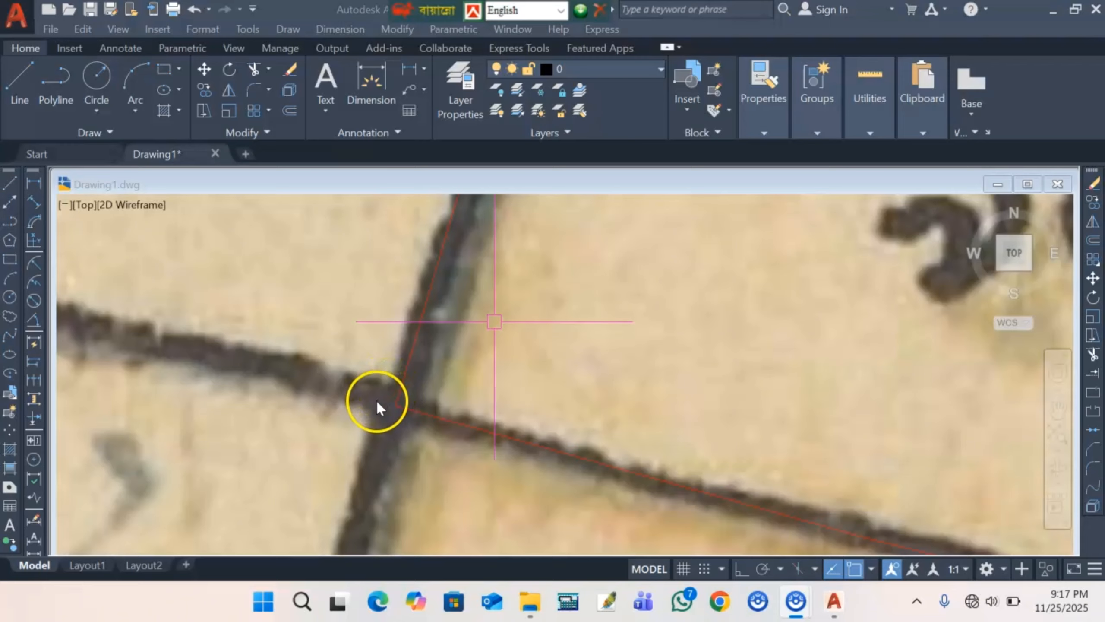
- Zoom out to the whole of parcel 70 and select its red polyline outline
scroll(377, 403, down, 3)
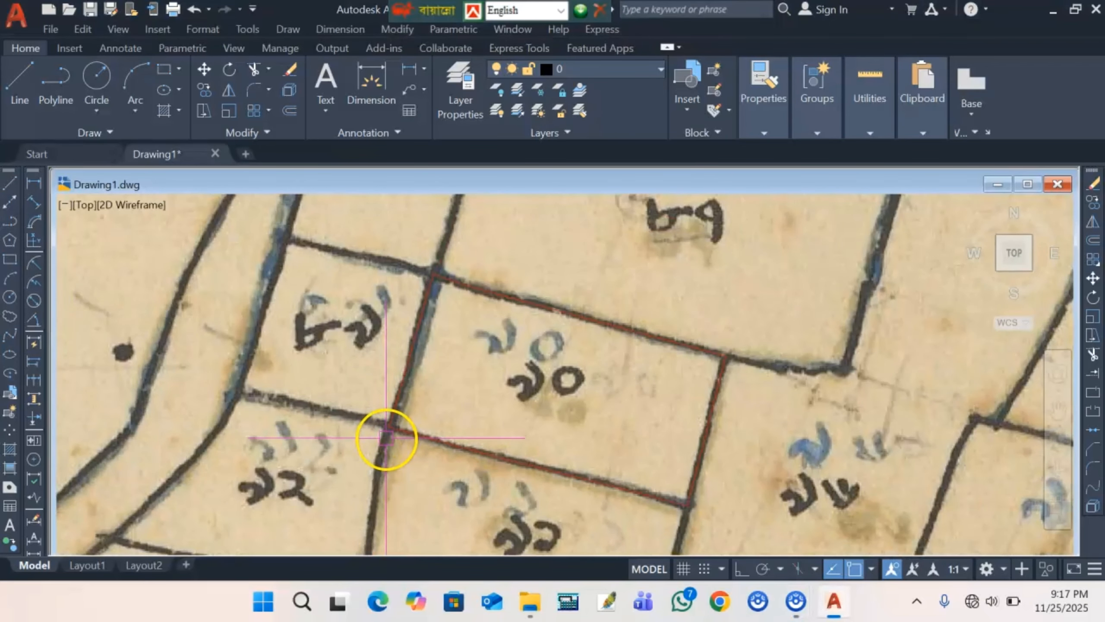
scroll(386, 438, down, 2)
scroll(468, 358, up, 2)
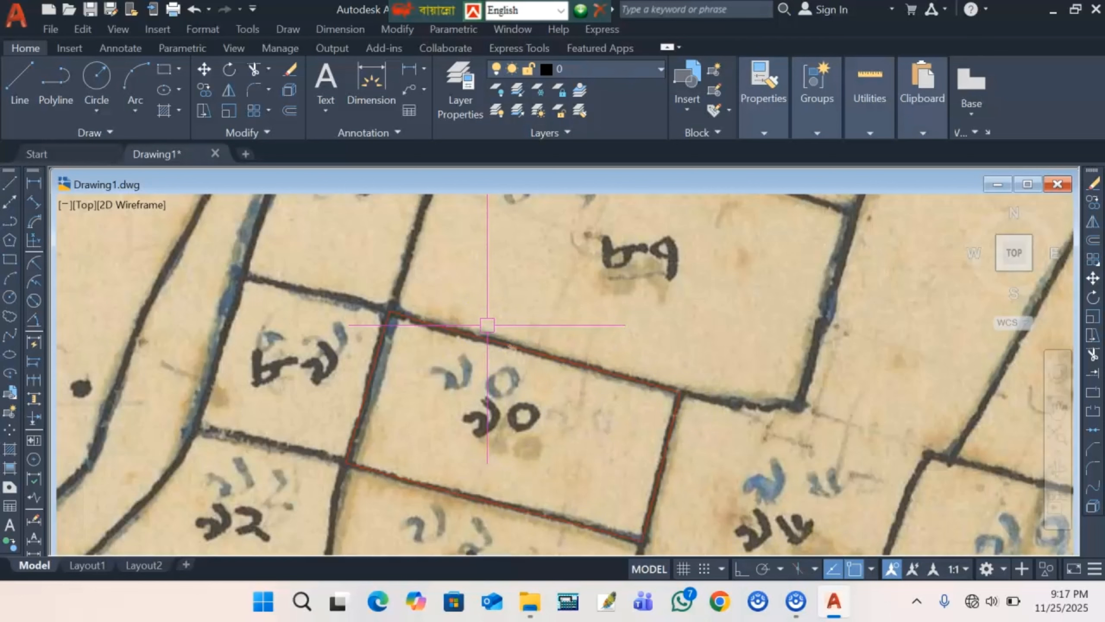
click(492, 270)
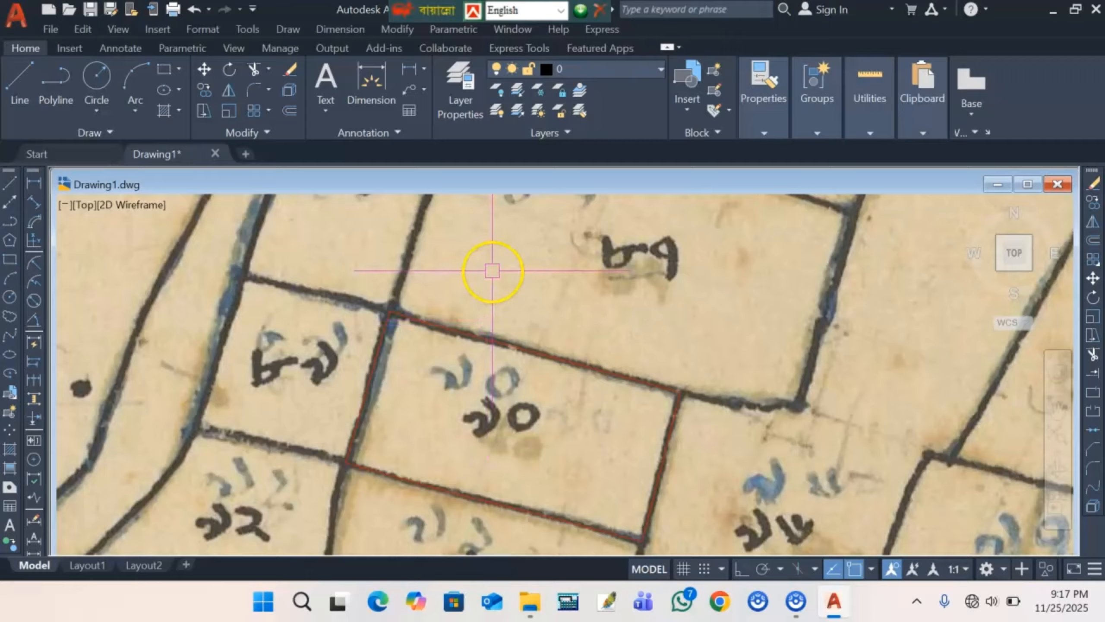
click(482, 341)
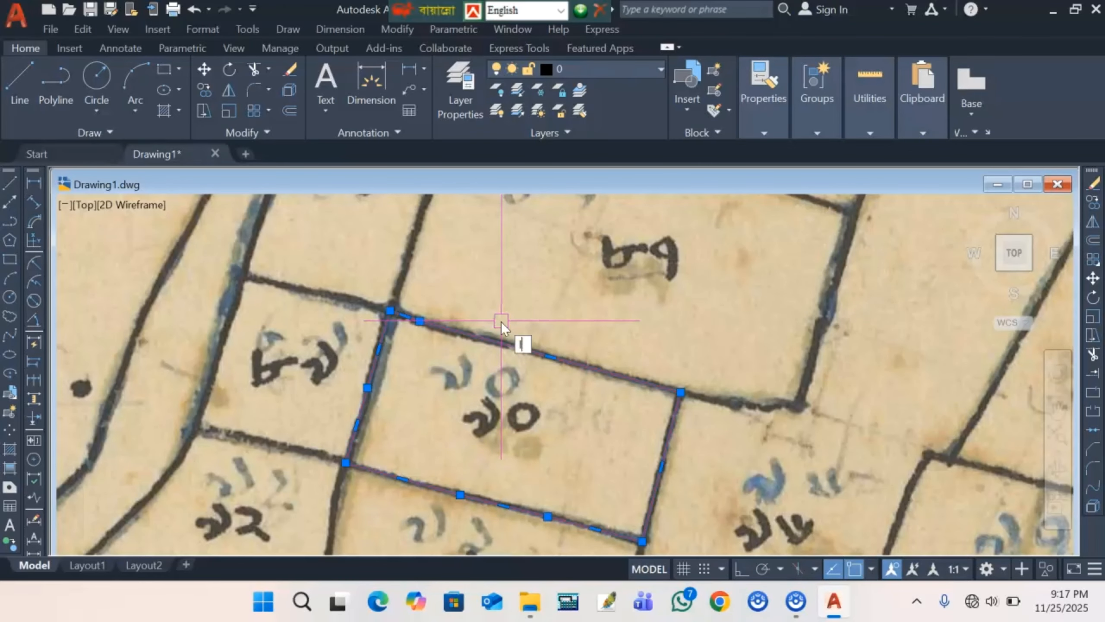
text(i)
key(Return)
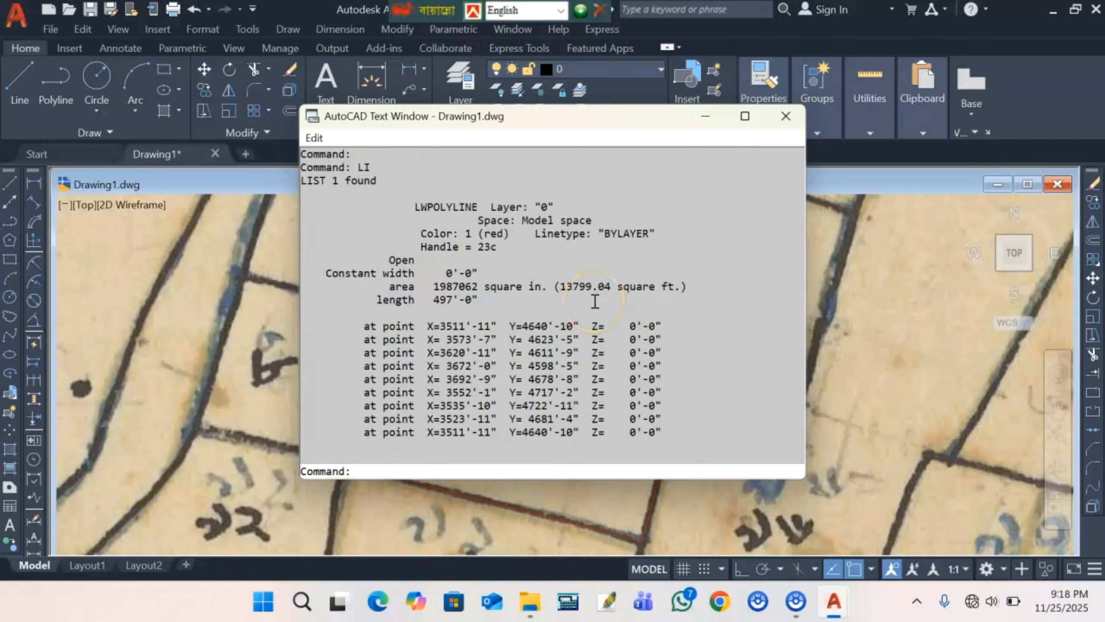
click(839, 302)
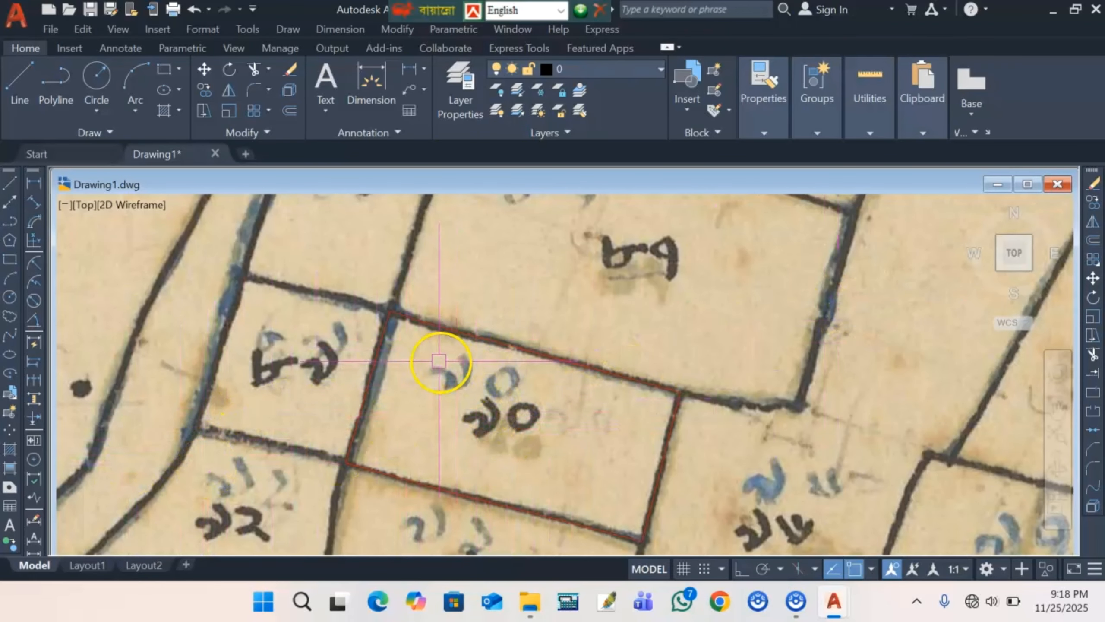
- Add a red multiline text label reading '31.68 dcml' inside the parcel
click(11, 527)
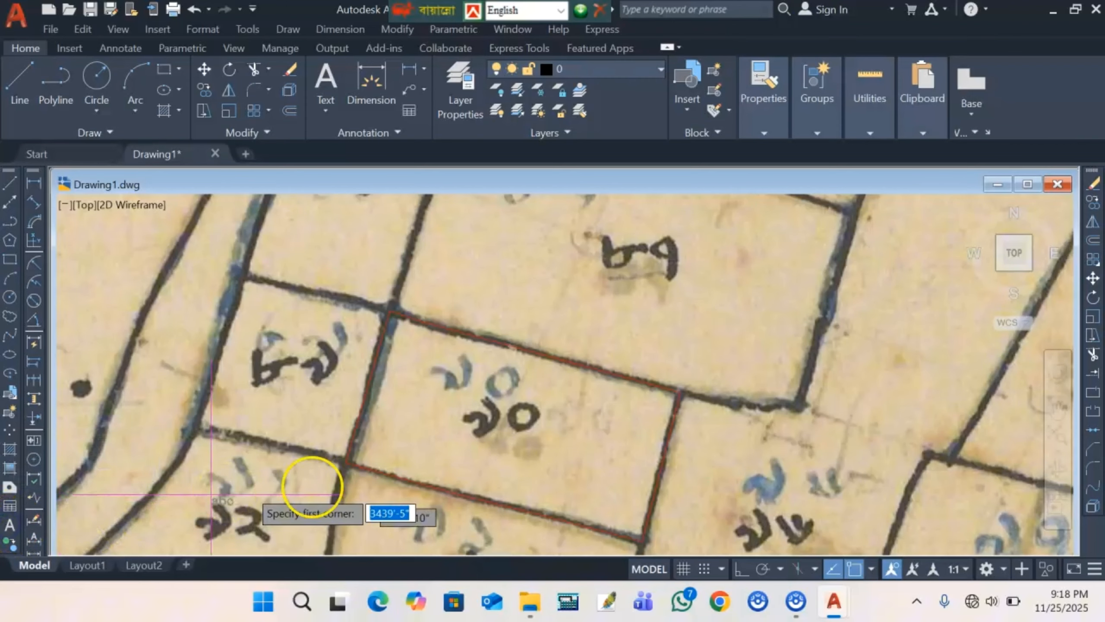
scroll(439, 449, up, 4)
scroll(433, 444, down, 3)
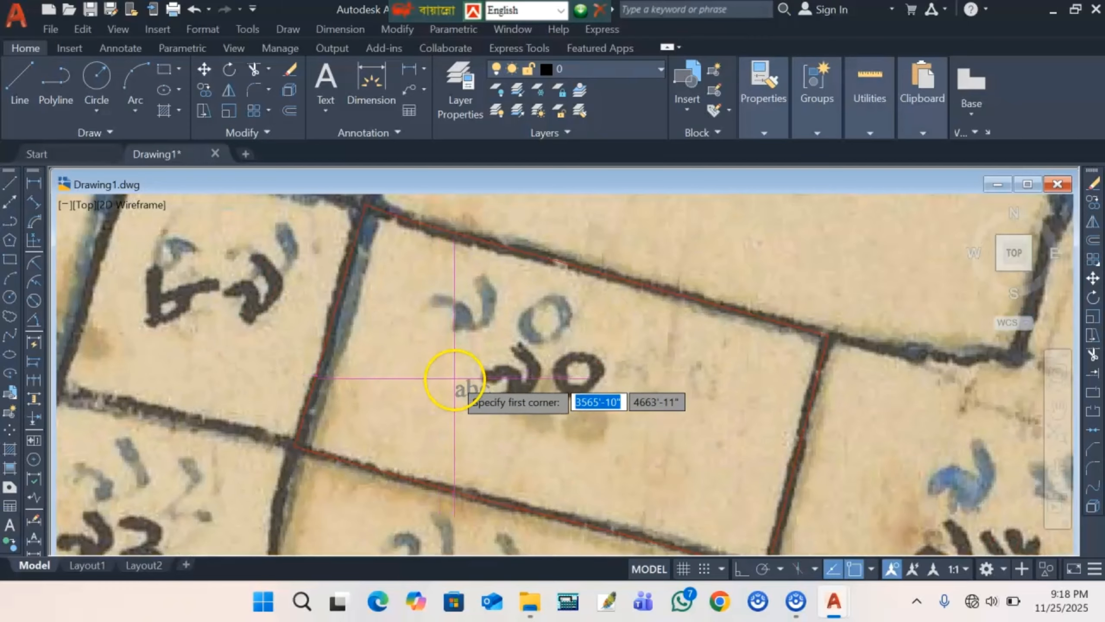
click(467, 391)
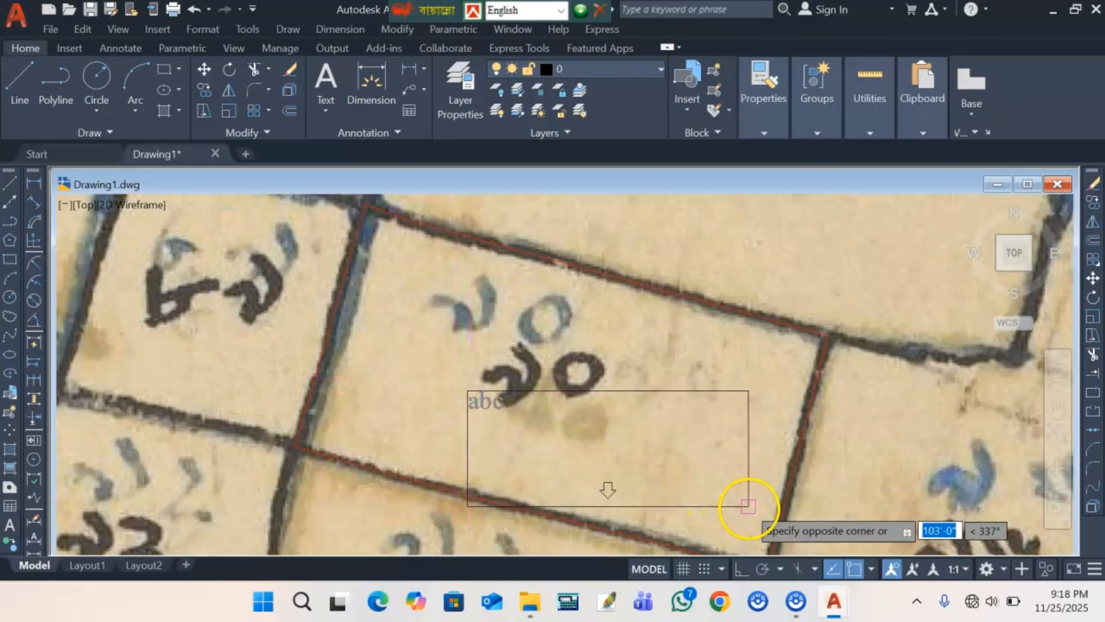
click(744, 491)
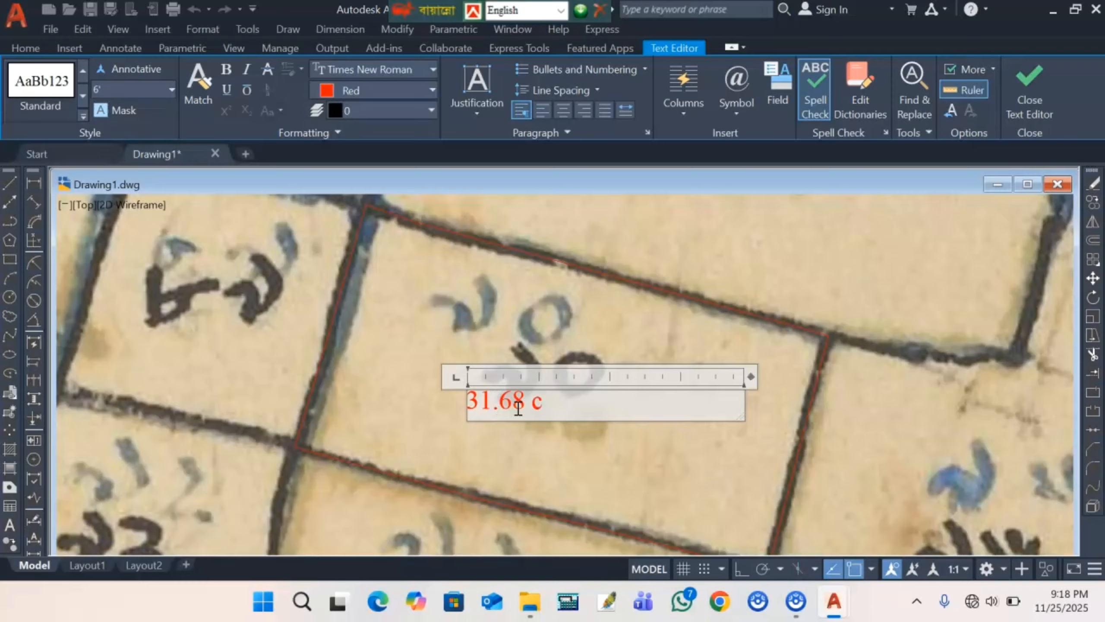
text(dcml)
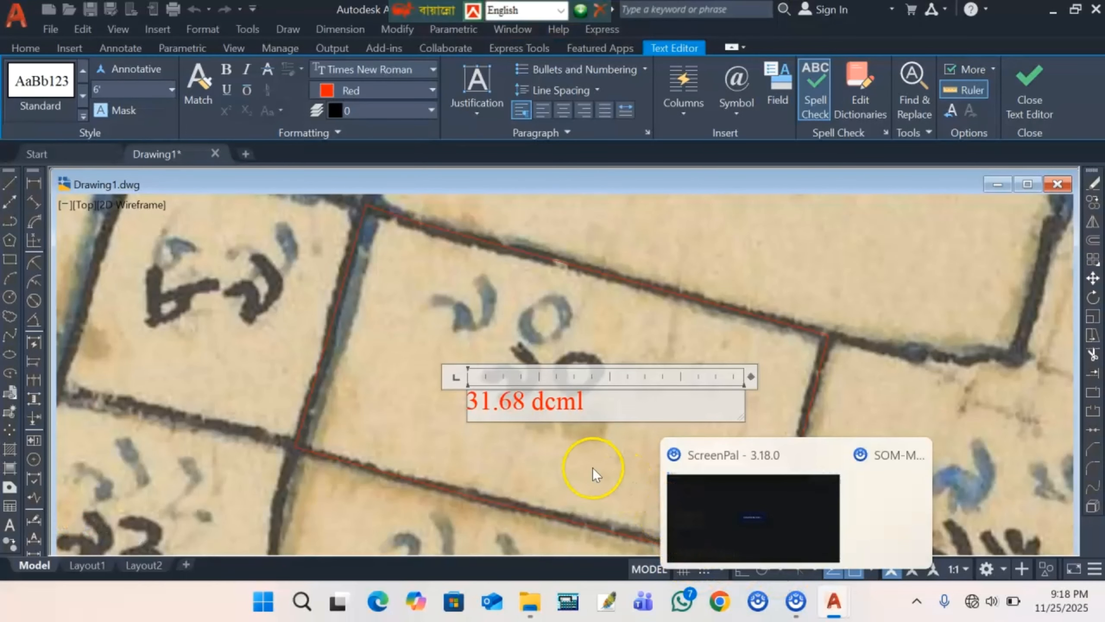
click(578, 465)
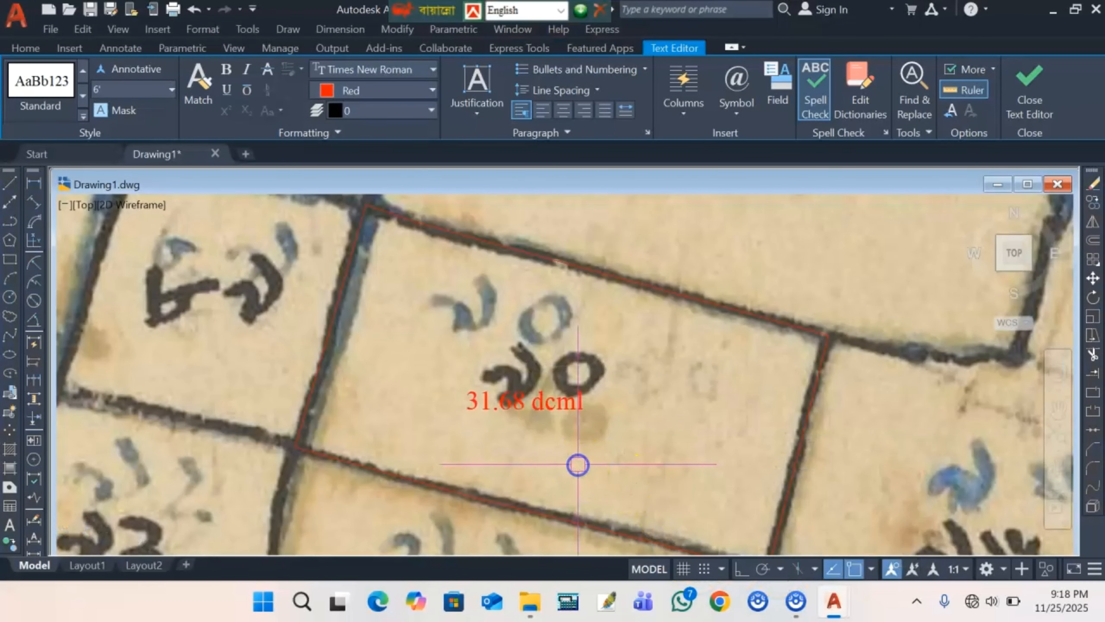
- Move the 31.68 dcml label slightly lower using its grip
click(501, 400)
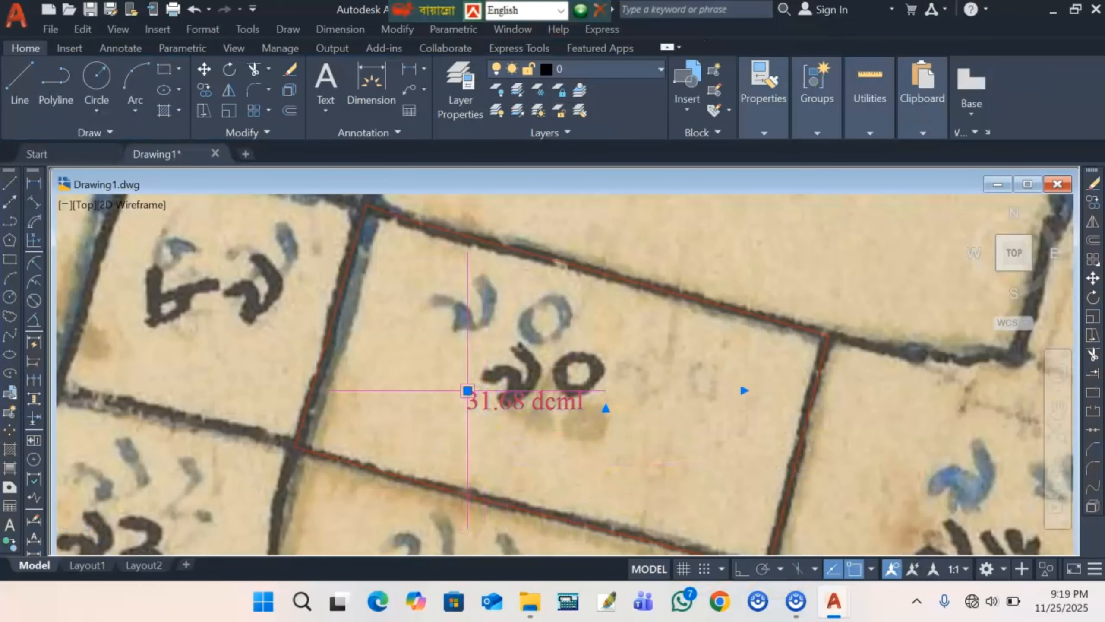
click(467, 391)
click(467, 409)
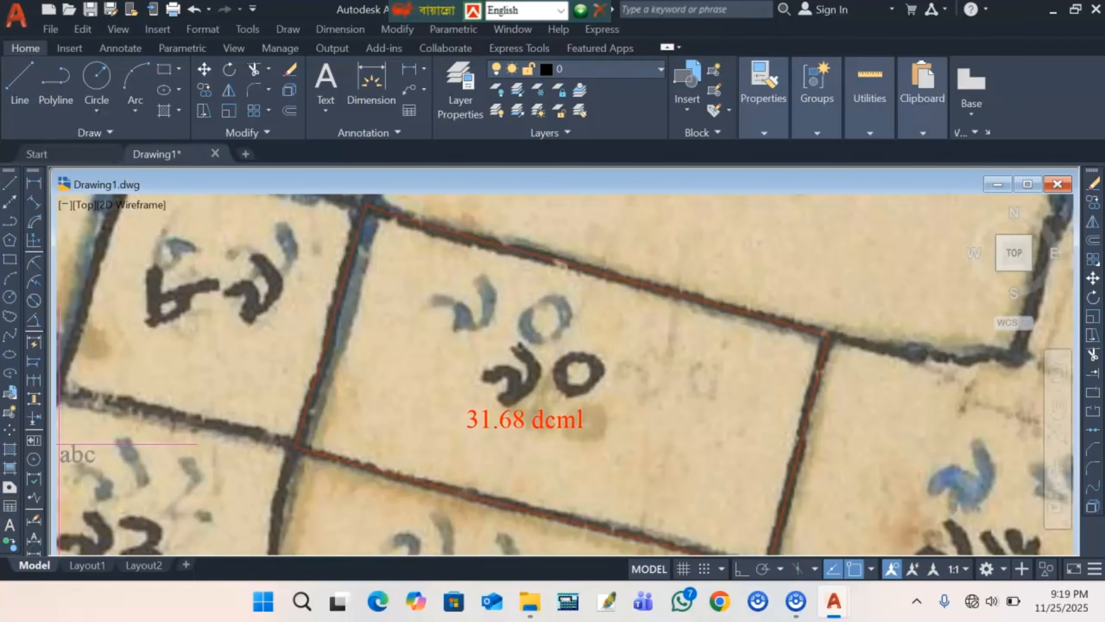
- Place a multiline text label reading '90' near the top of parcel 70
scroll(486, 362, up, 2)
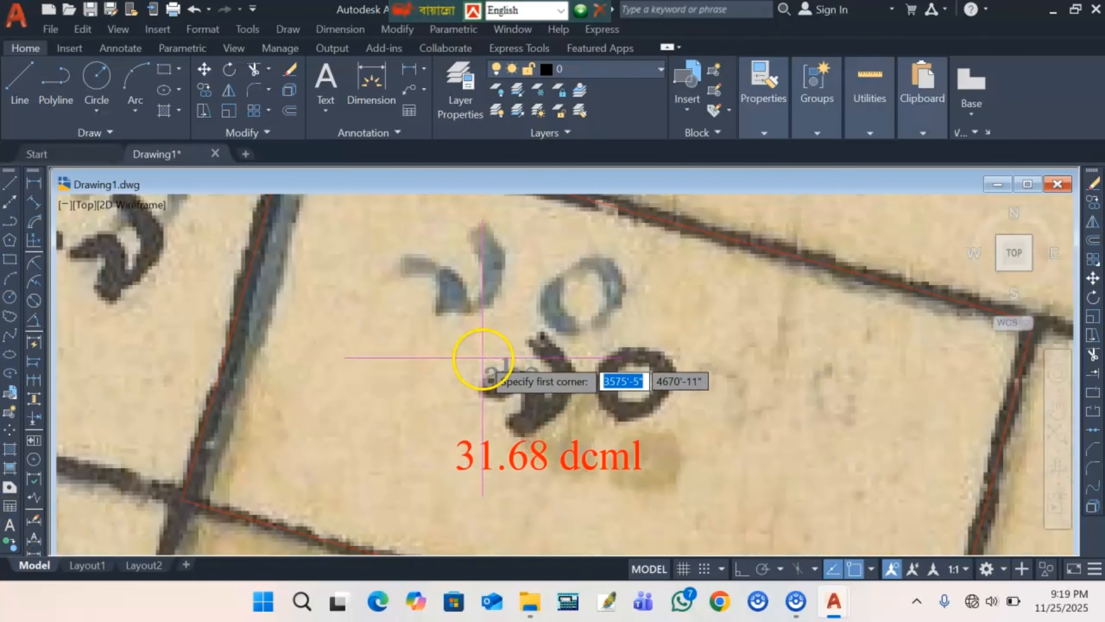
click(400, 312)
click(670, 394)
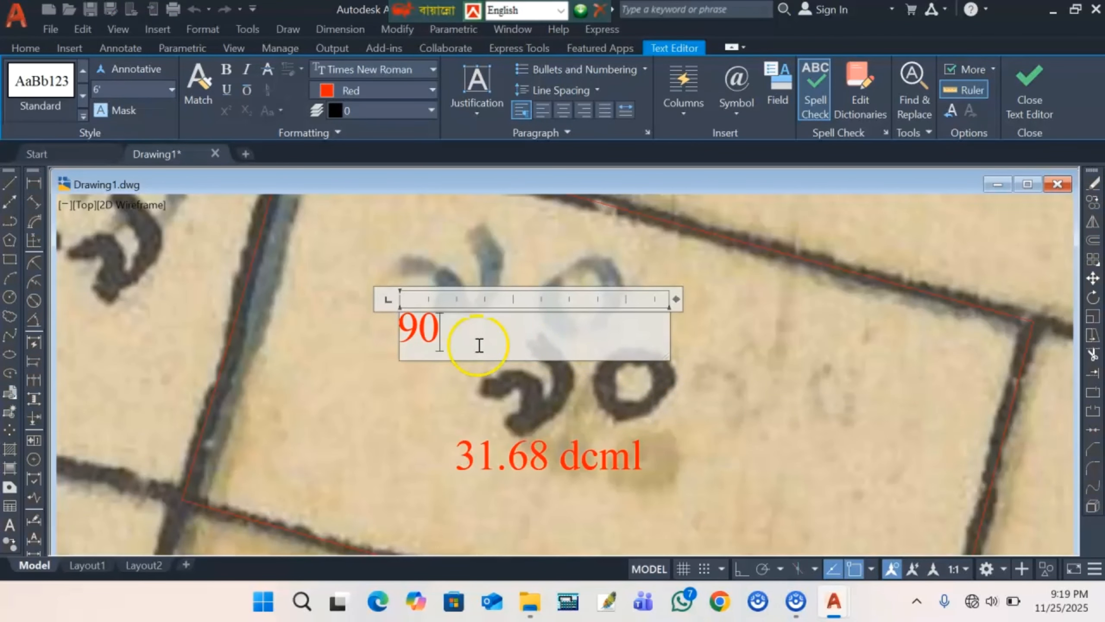
click(404, 373)
scroll(431, 367, down, 4)
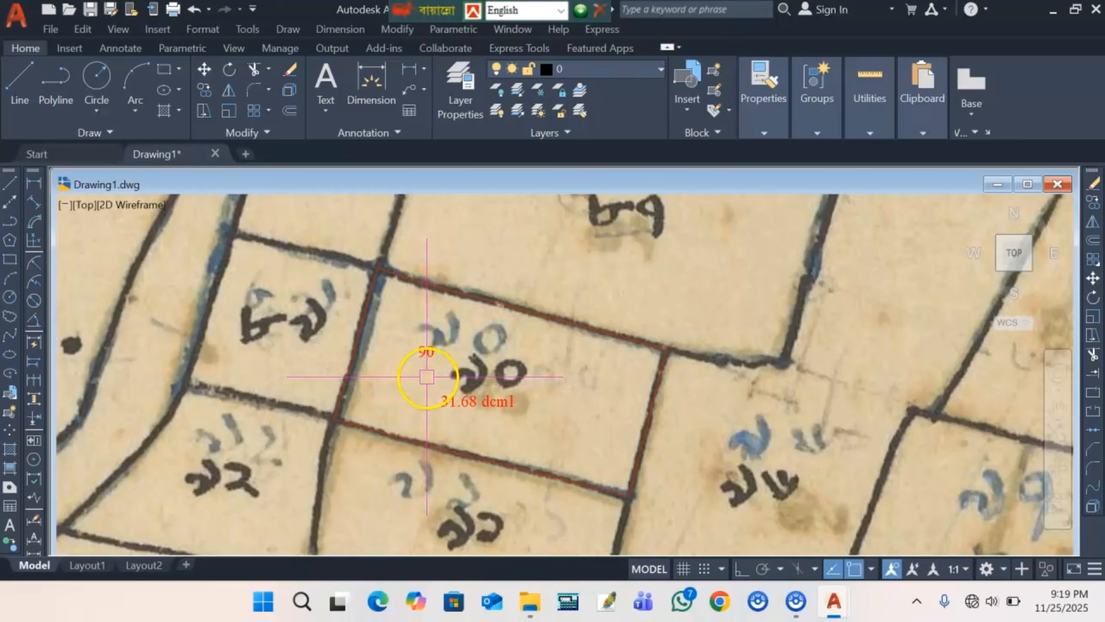
scroll(406, 322, up, 4)
scroll(405, 331, down, 1)
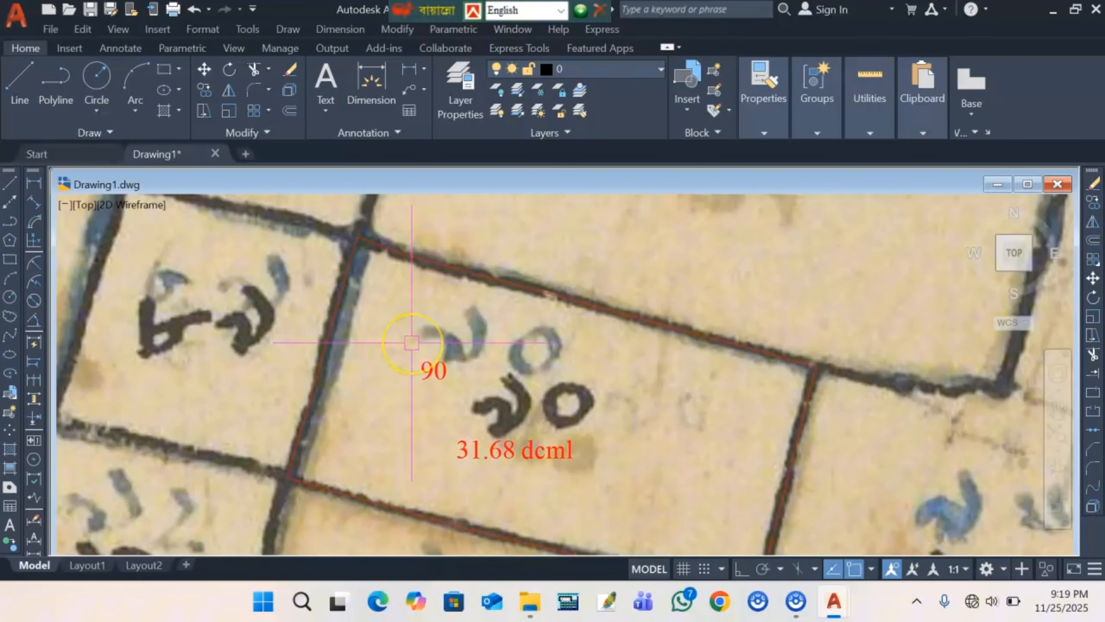
scroll(411, 344, down, 2)
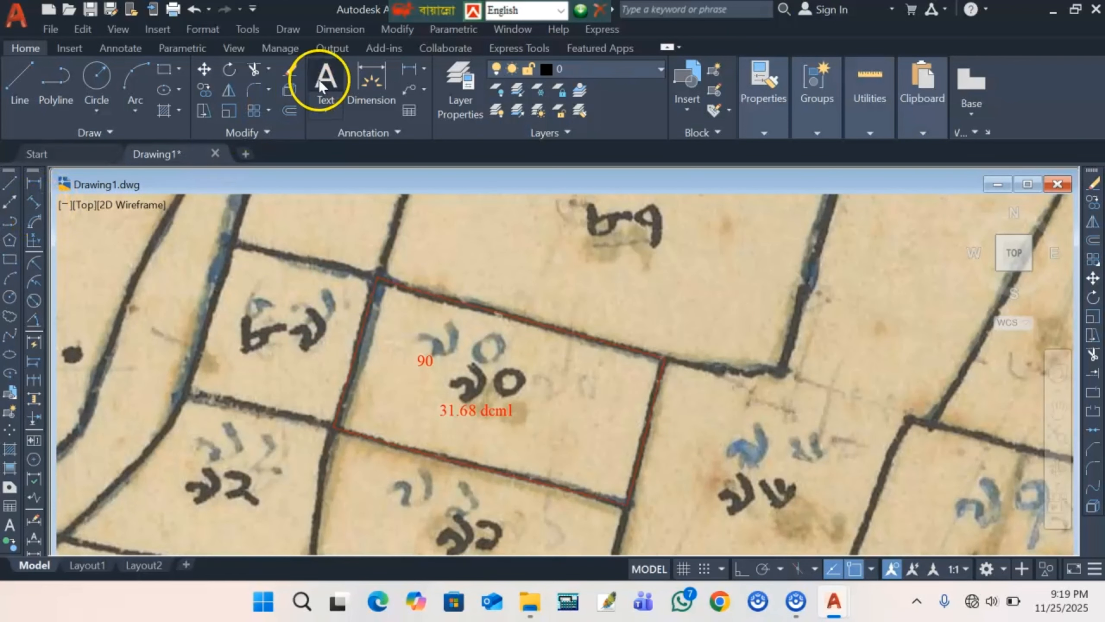
- Add aligned dimensions to the parcel's top edge (163') and right edge (82'-10")
click(326, 29)
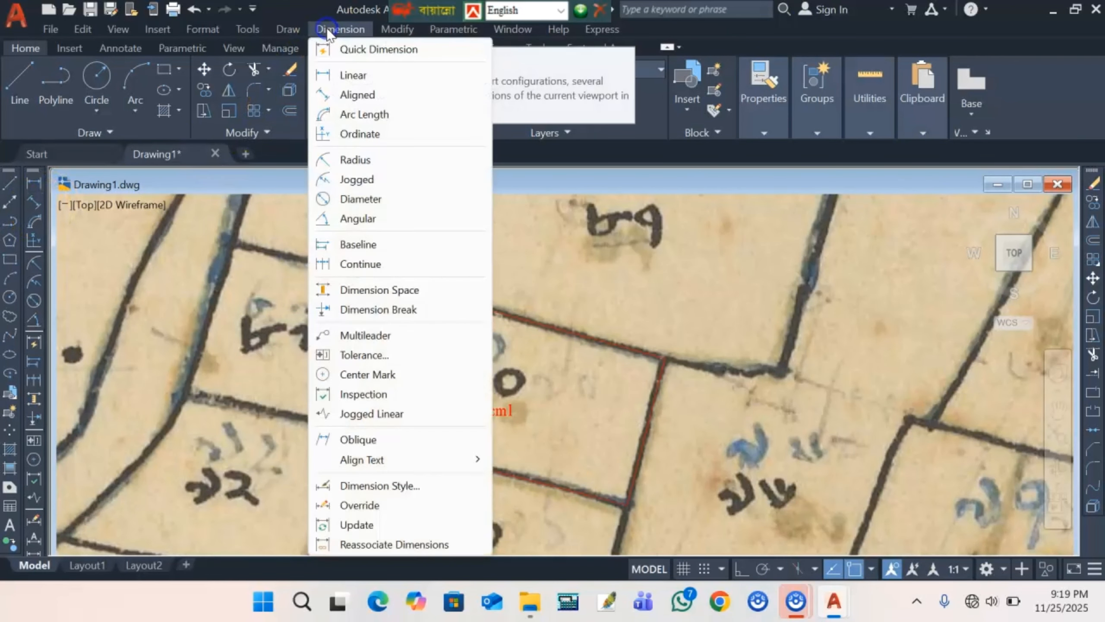
click(356, 95)
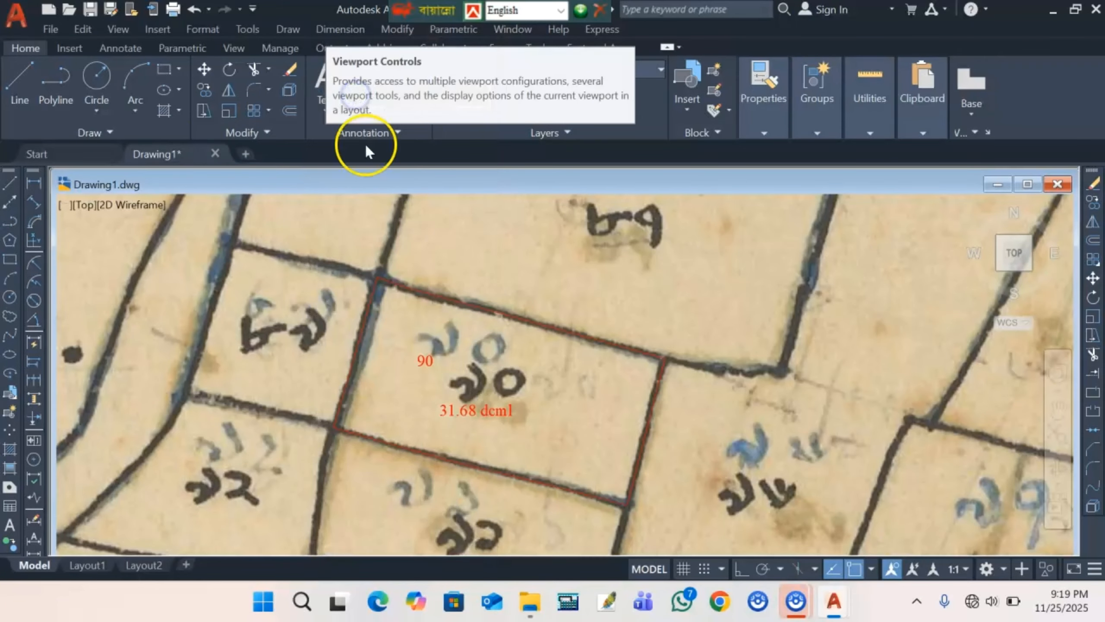
scroll(371, 282, up, 5)
click(380, 278)
scroll(382, 274, down, 3)
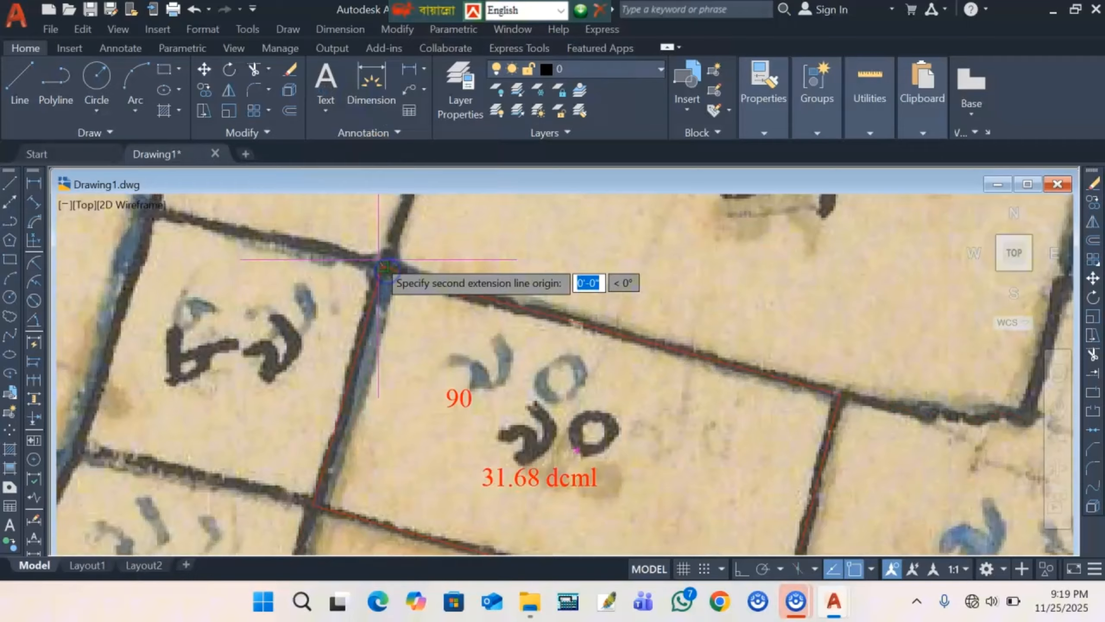
click(838, 389)
click(715, 296)
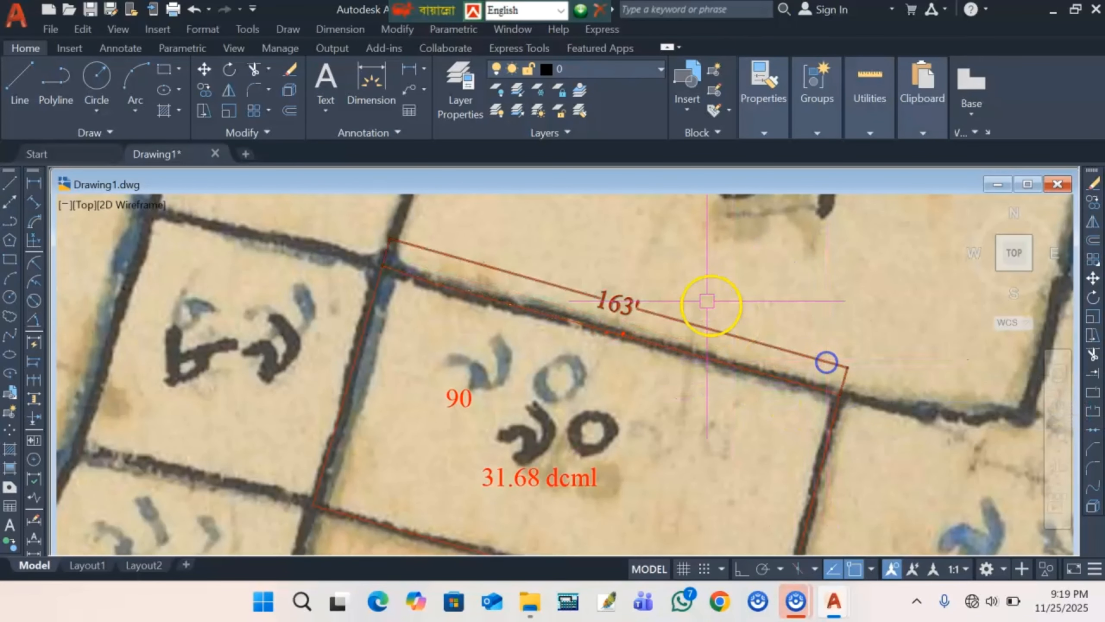
key(Return)
scroll(679, 275, down, 3)
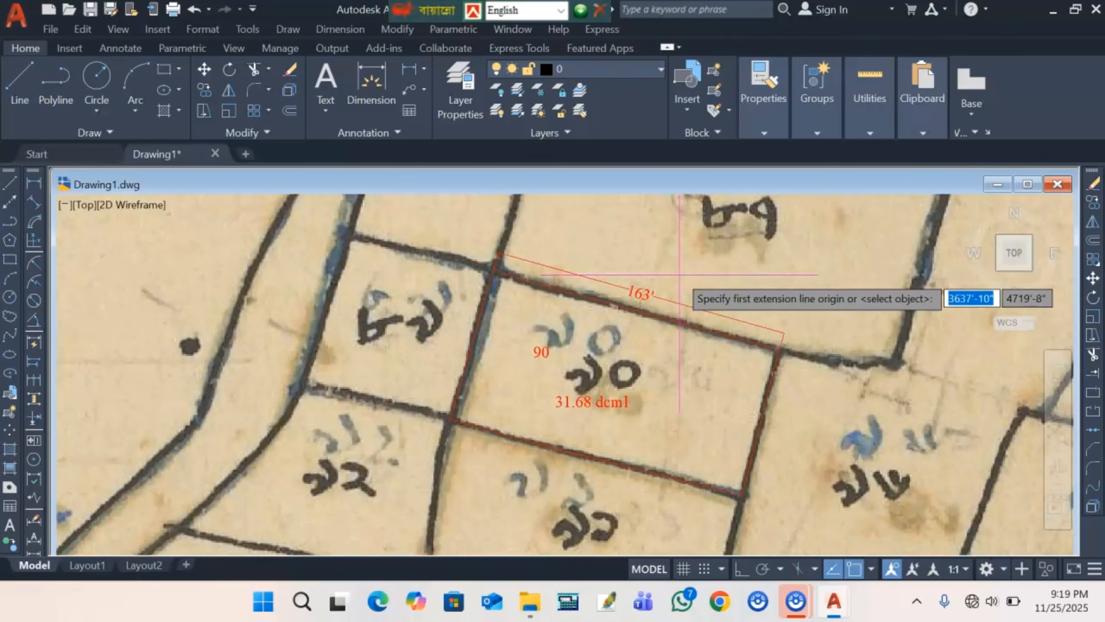
scroll(766, 348, up, 3)
click(788, 334)
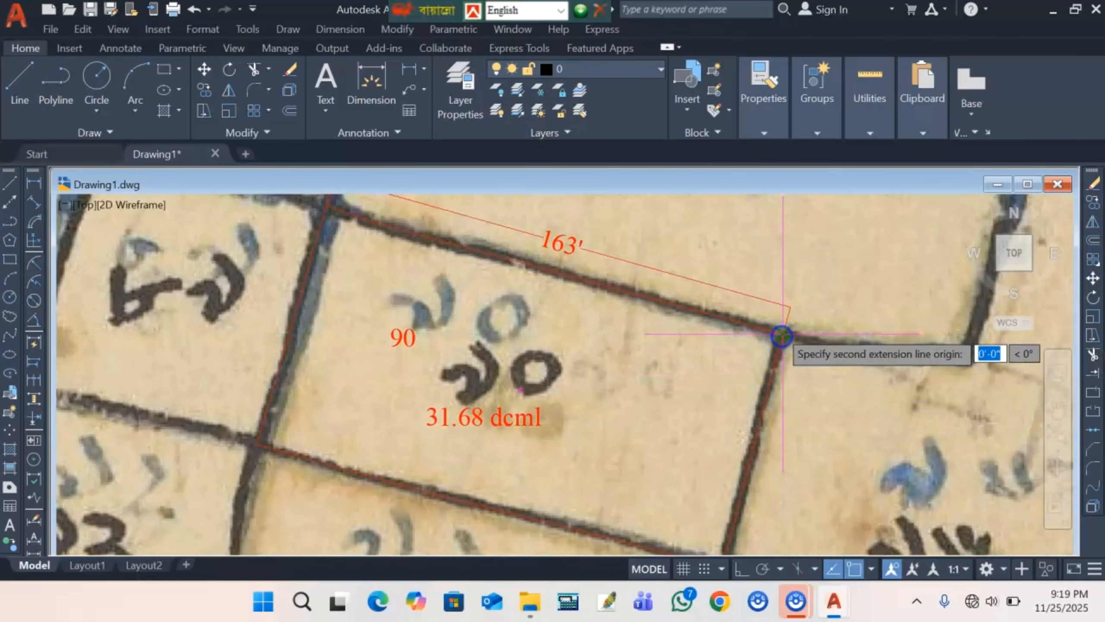
scroll(739, 418, down, 3)
scroll(740, 461, up, 1)
click(741, 477)
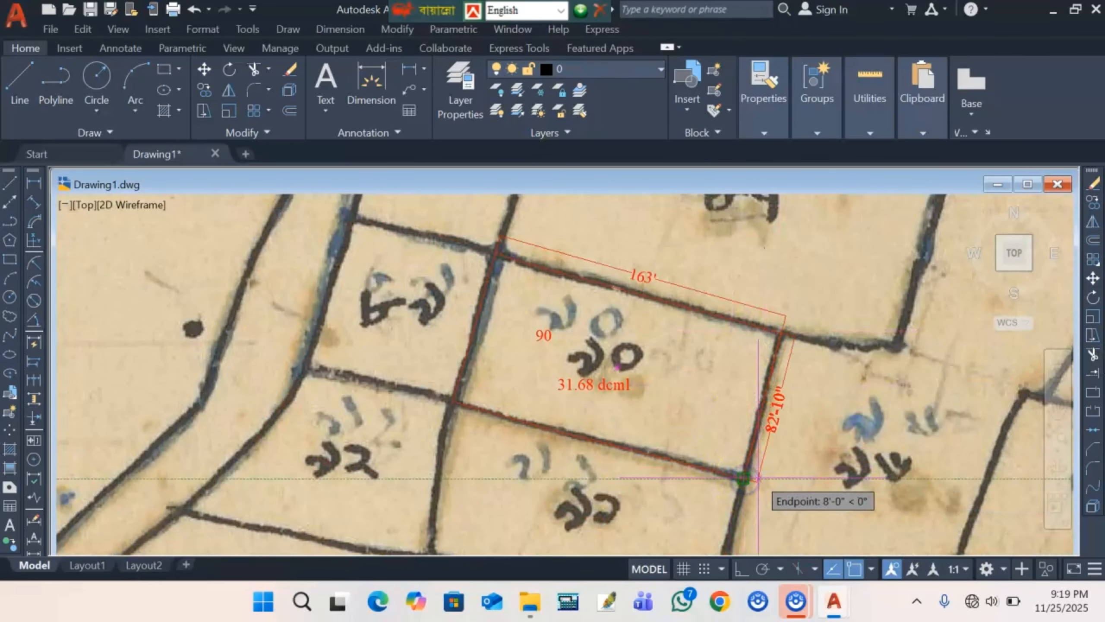
scroll(739, 473, up, 2)
click(759, 478)
- Dimension the bottom edge as 165'-7" and measure the left edge corner to corner
scroll(691, 391, down, 2)
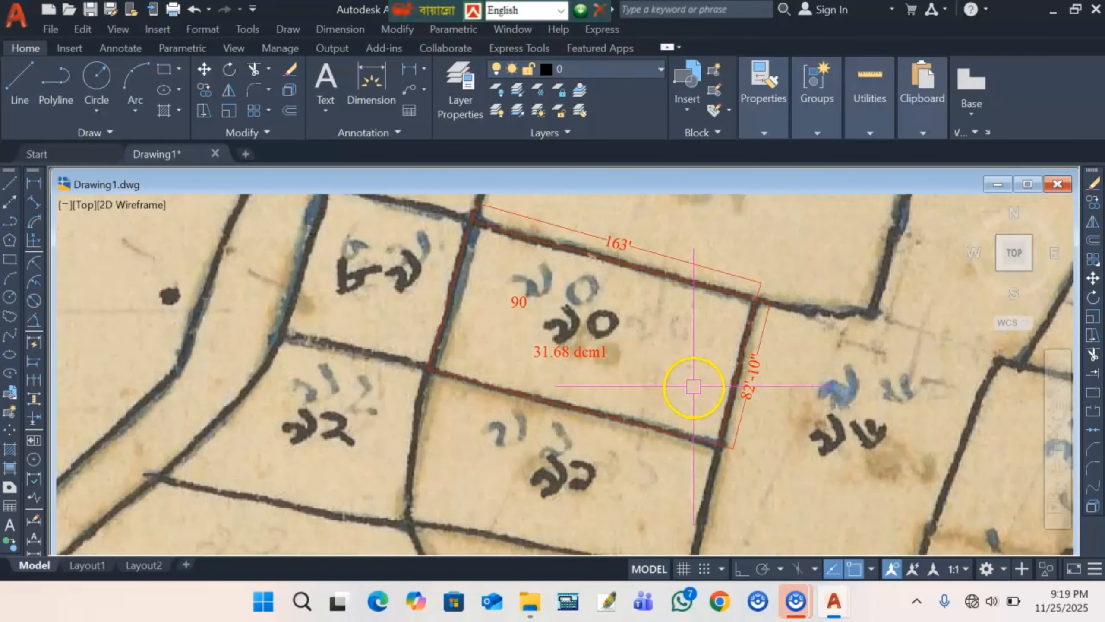
click(35, 203)
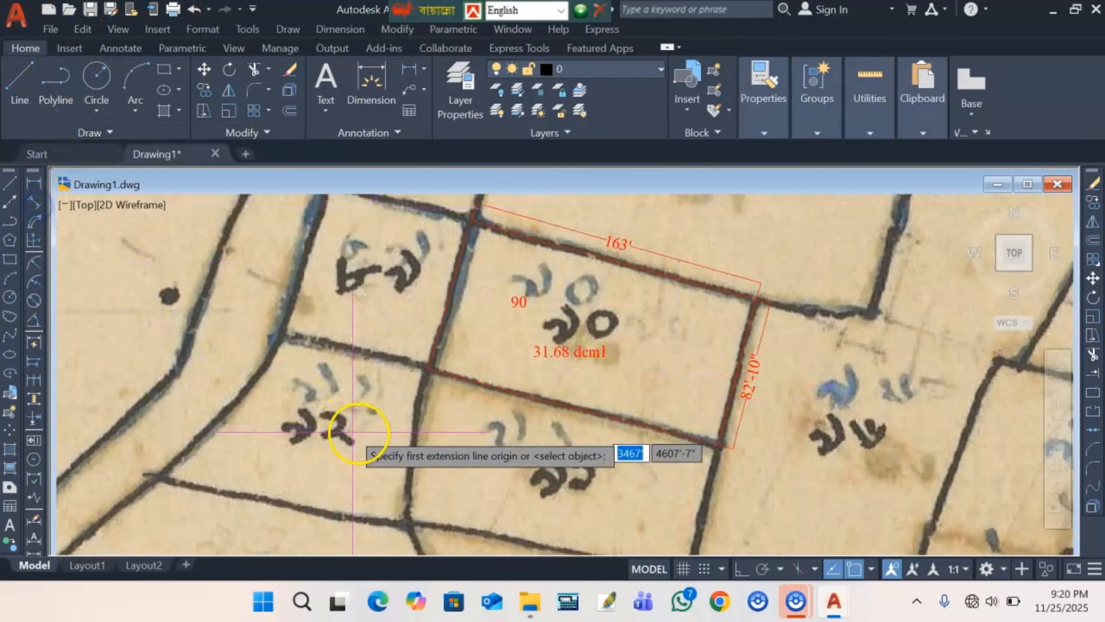
click(424, 372)
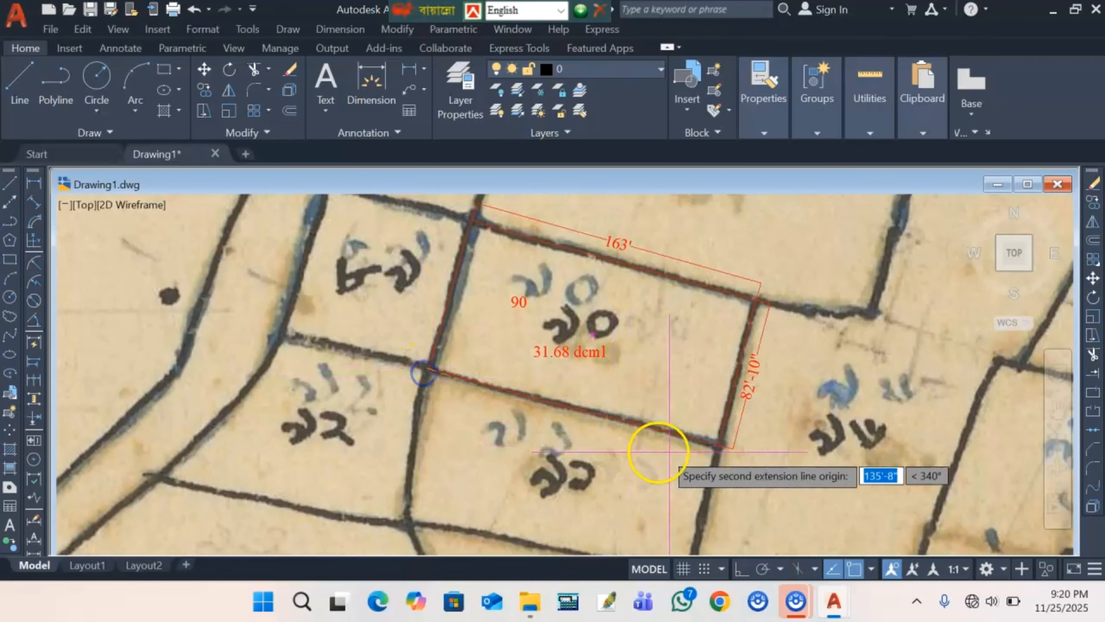
click(716, 444)
click(693, 457)
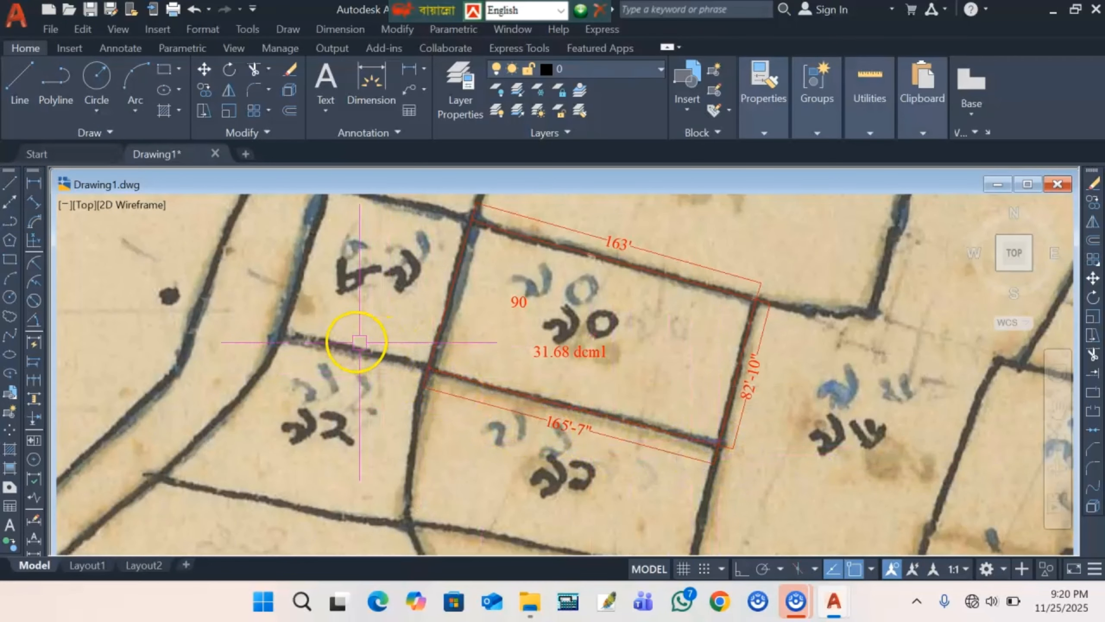
click(34, 207)
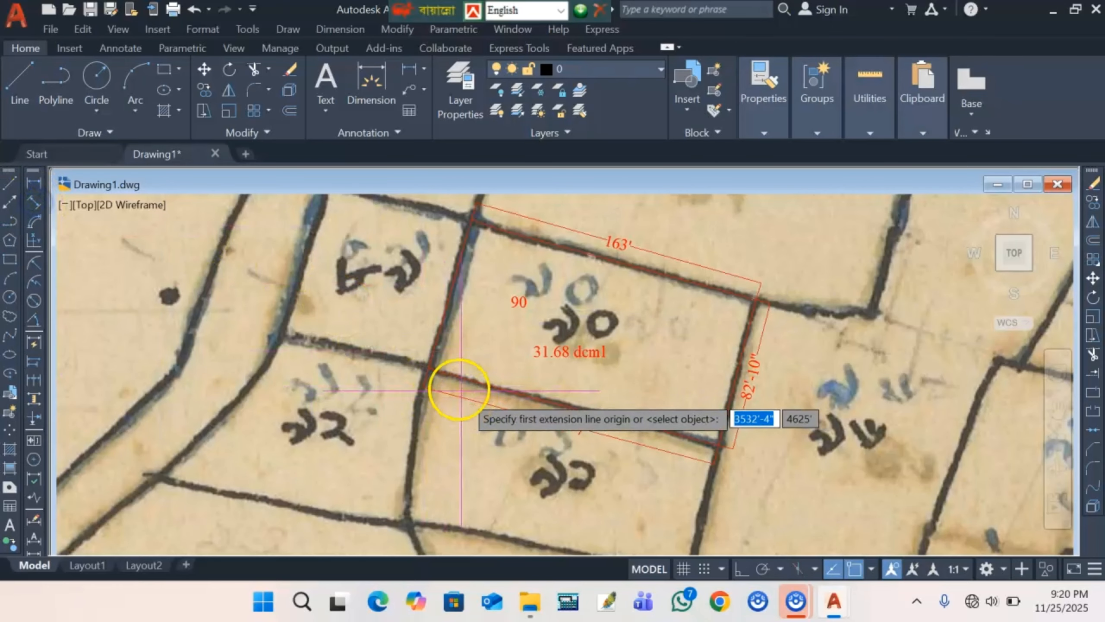
click(423, 369)
click(473, 217)
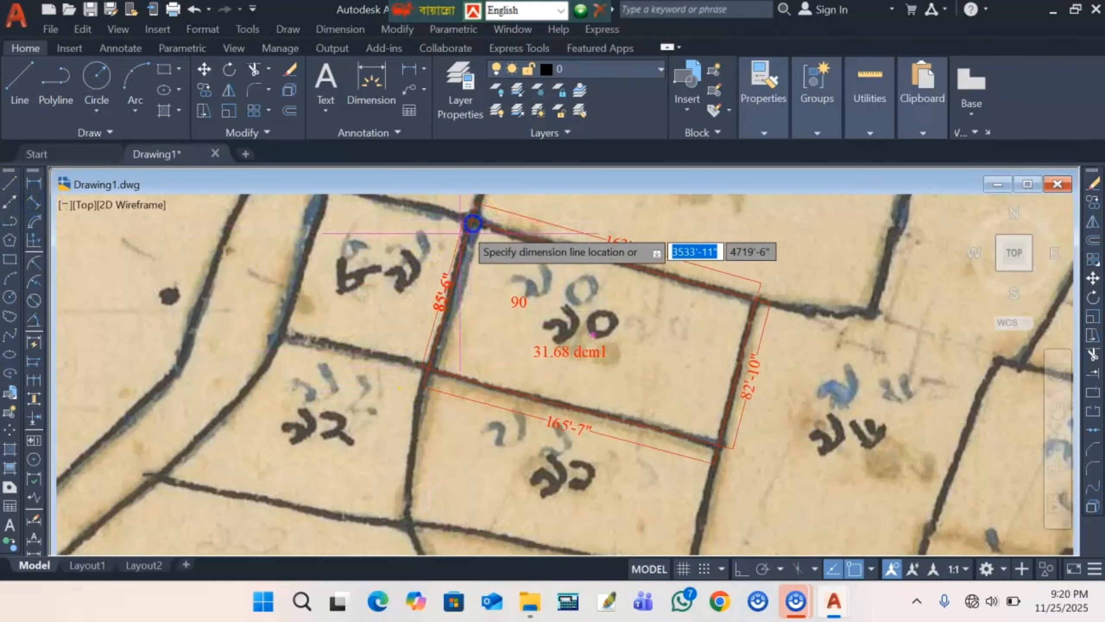
- Place the 85'-6" left-edge dimension and window-select the plot with its dimensions
click(445, 252)
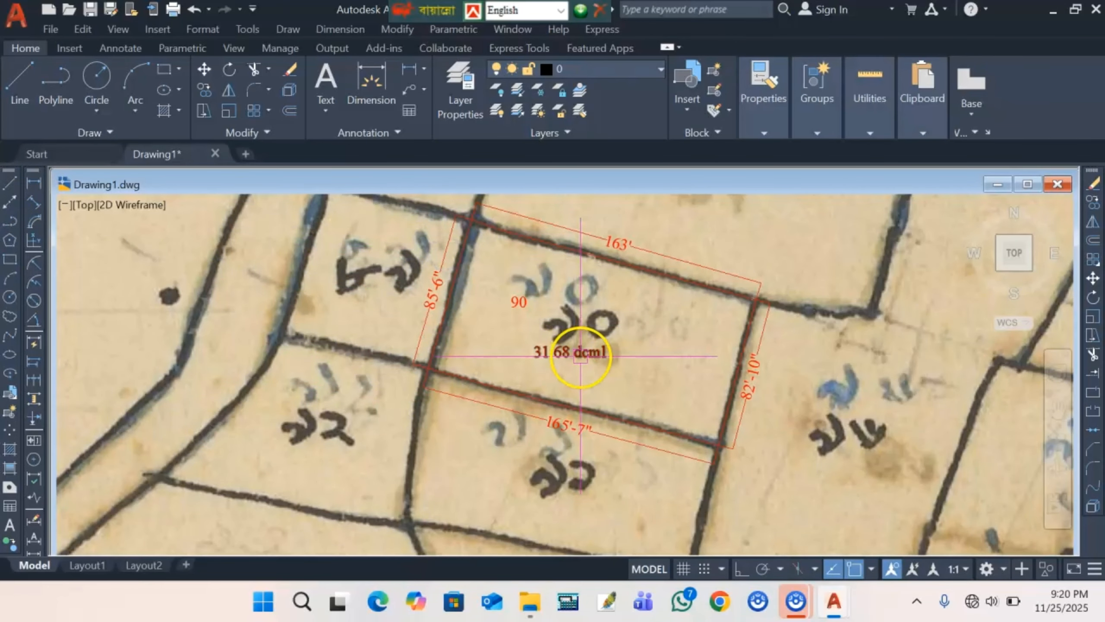
scroll(542, 354, down, 2)
scroll(548, 363, up, 1)
scroll(526, 368, down, 1)
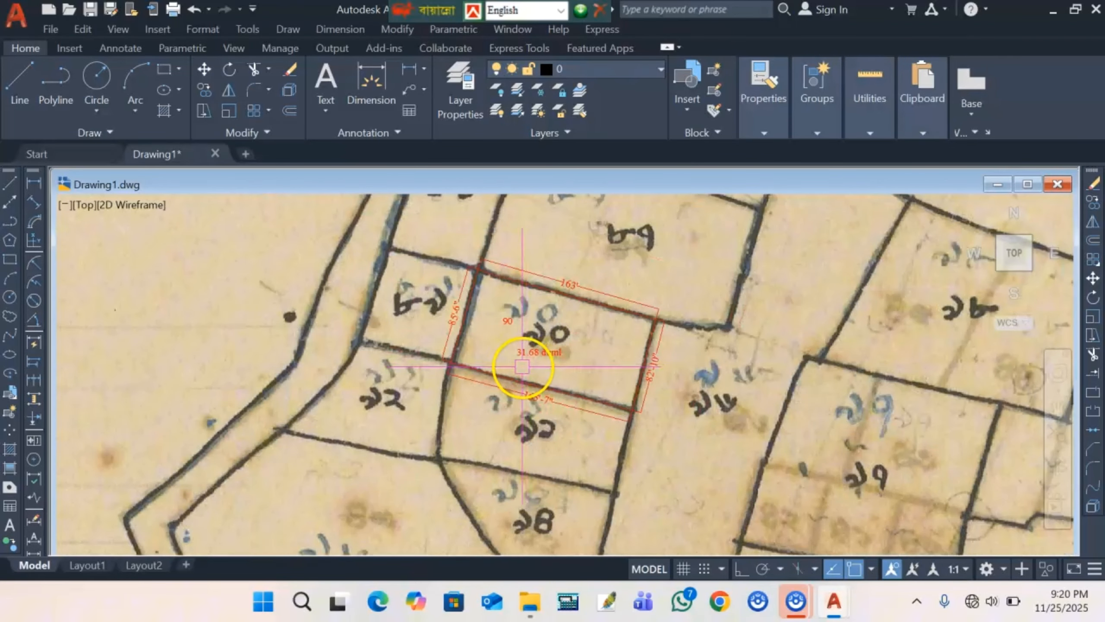
scroll(538, 370, up, 1)
scroll(505, 367, down, 1)
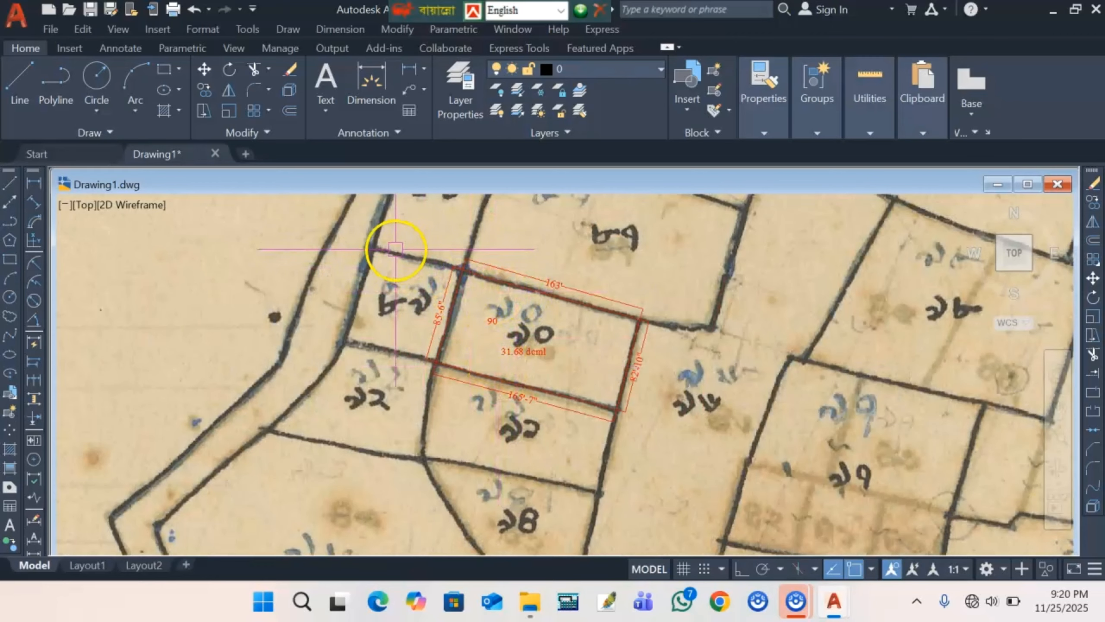
click(387, 239)
click(732, 494)
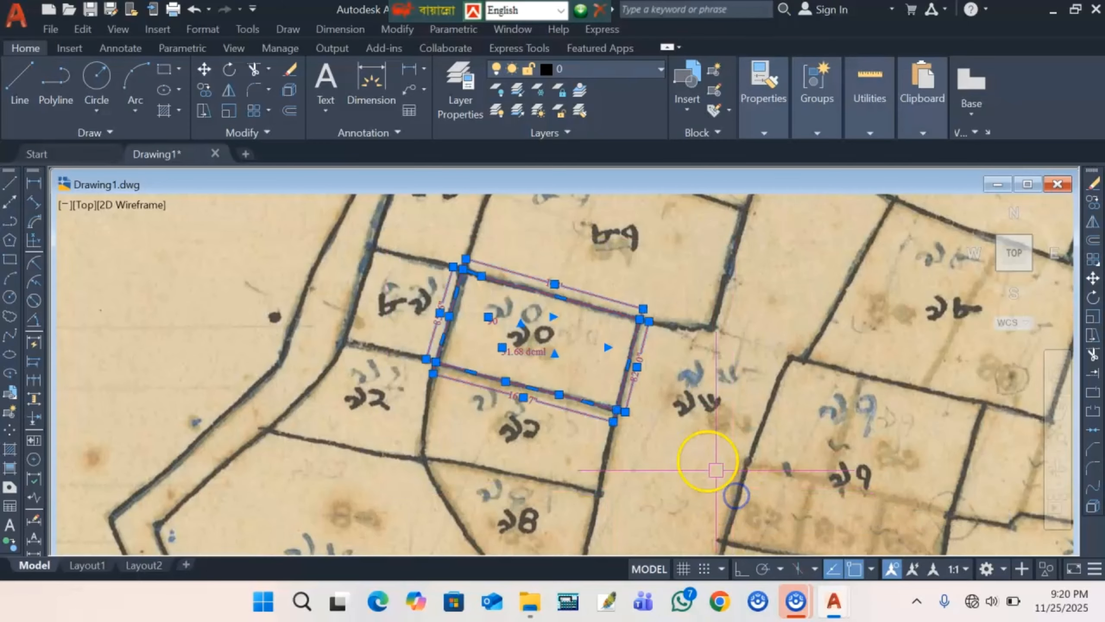
right_click(702, 457)
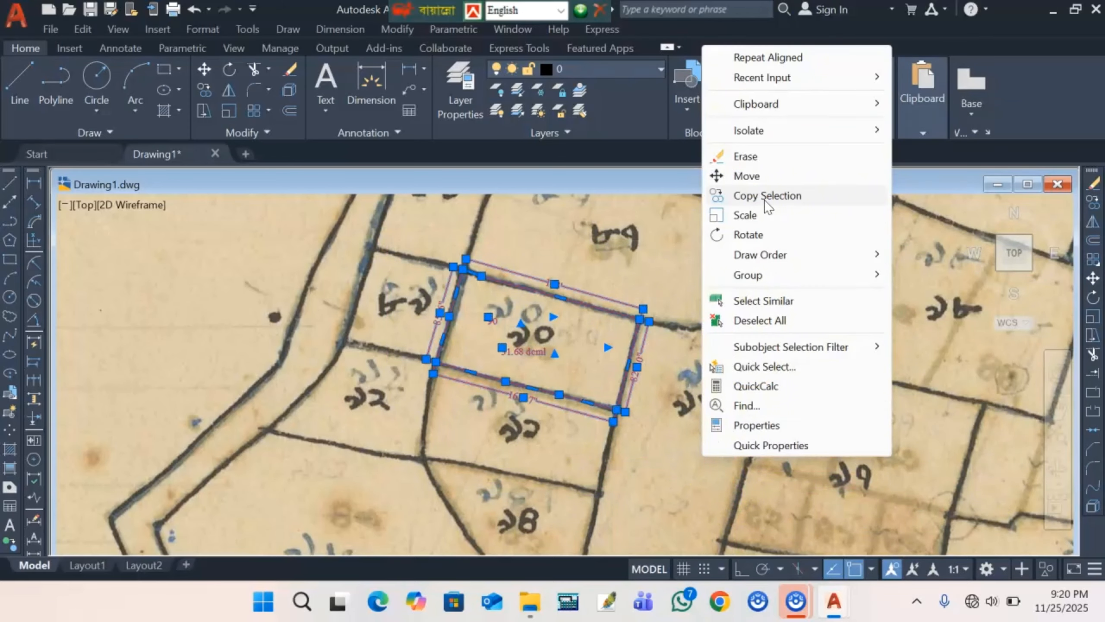
click(688, 254)
click(627, 278)
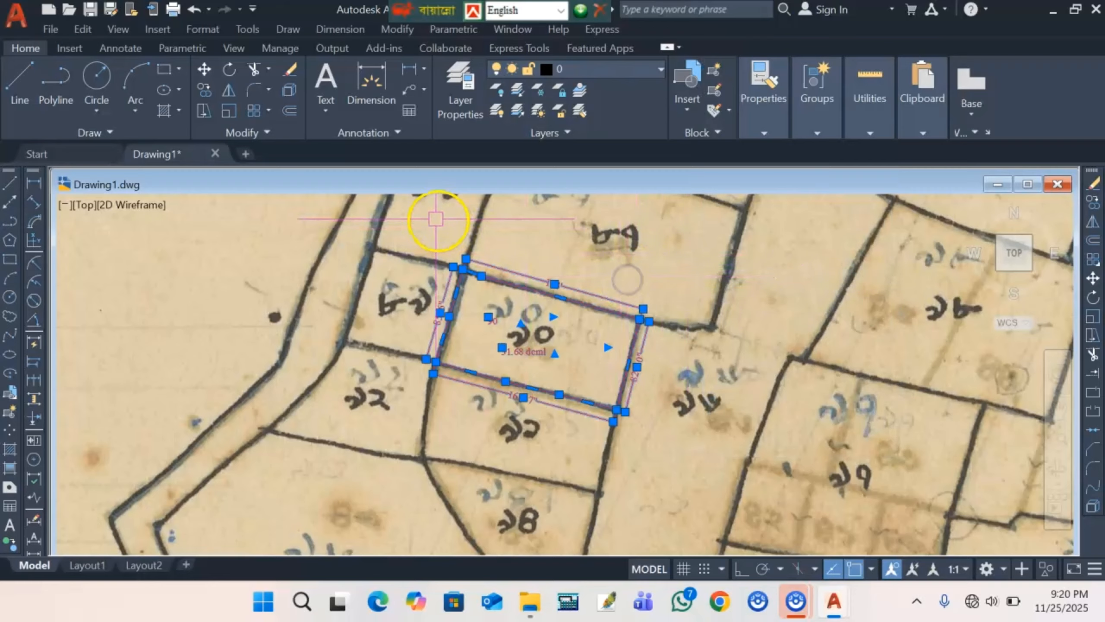
- Copy the selected plot and dimensions onto blank space right of the map
click(370, 214)
click(707, 483)
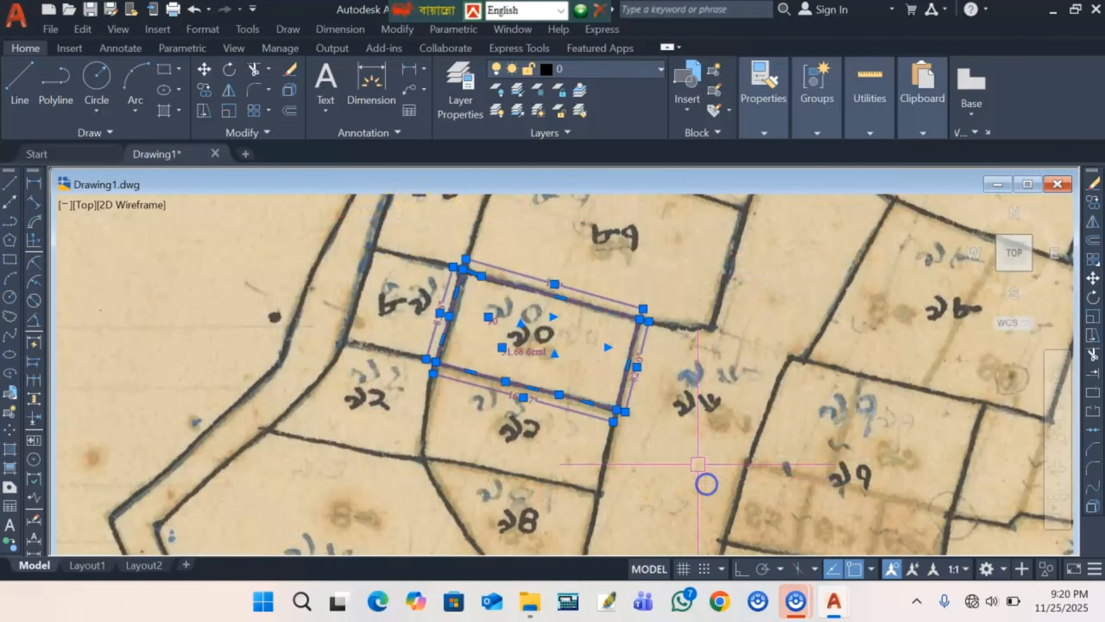
right_click(646, 266)
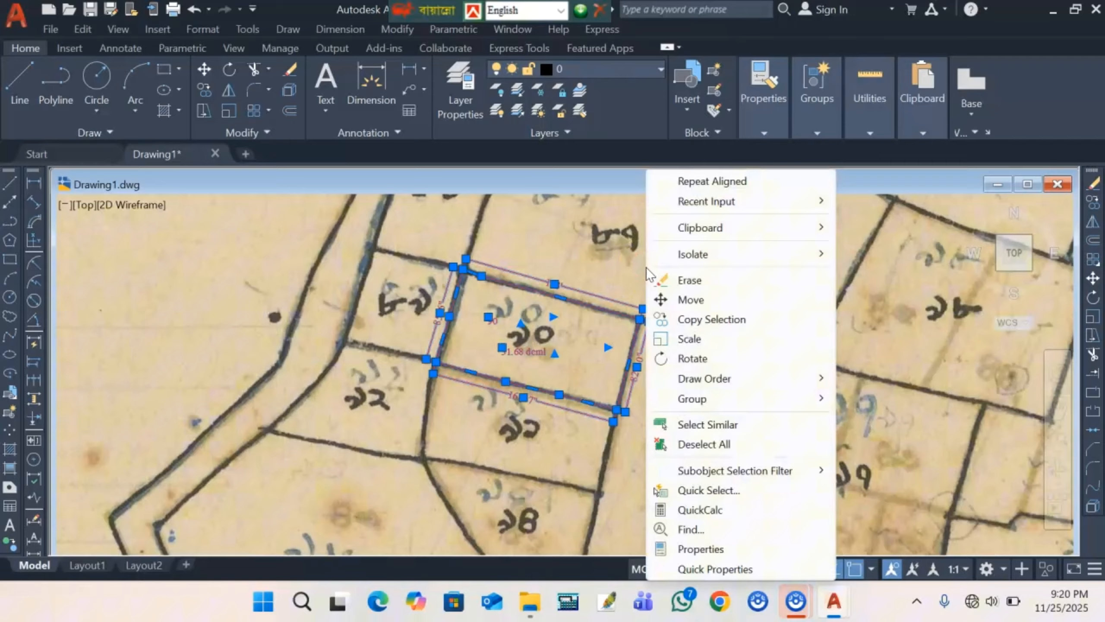
click(709, 319)
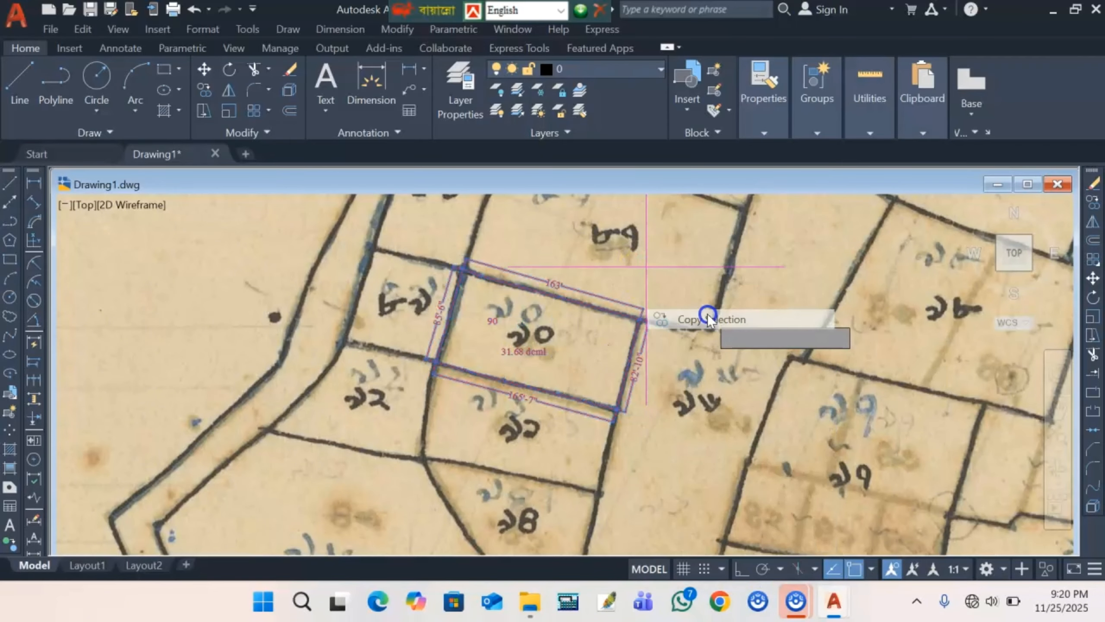
click(565, 335)
scroll(483, 383, down, 5)
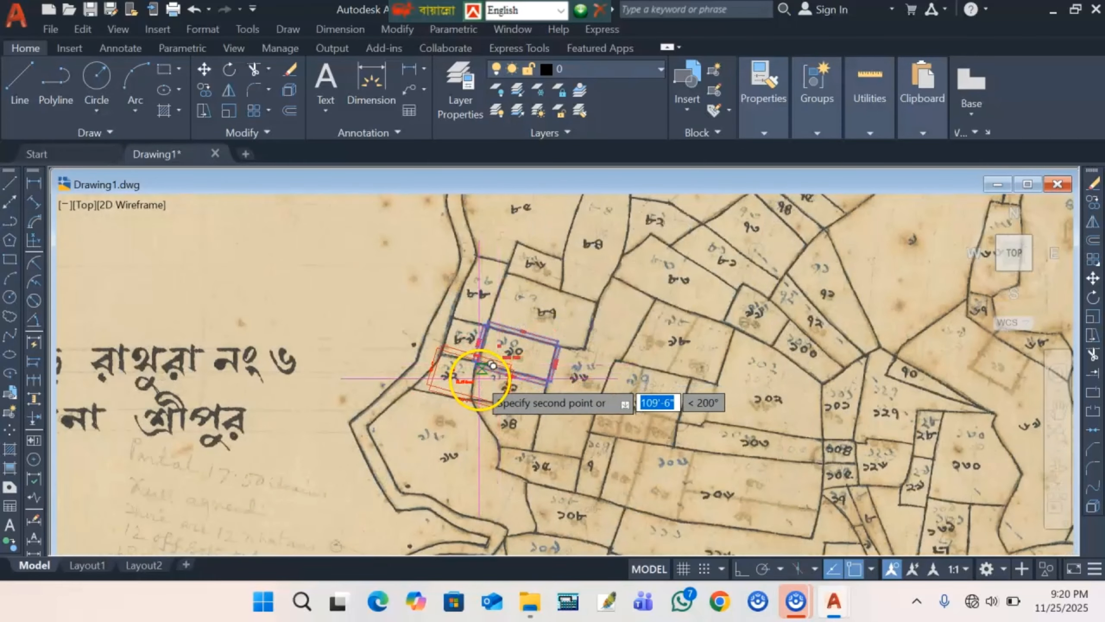
scroll(478, 381, down, 5)
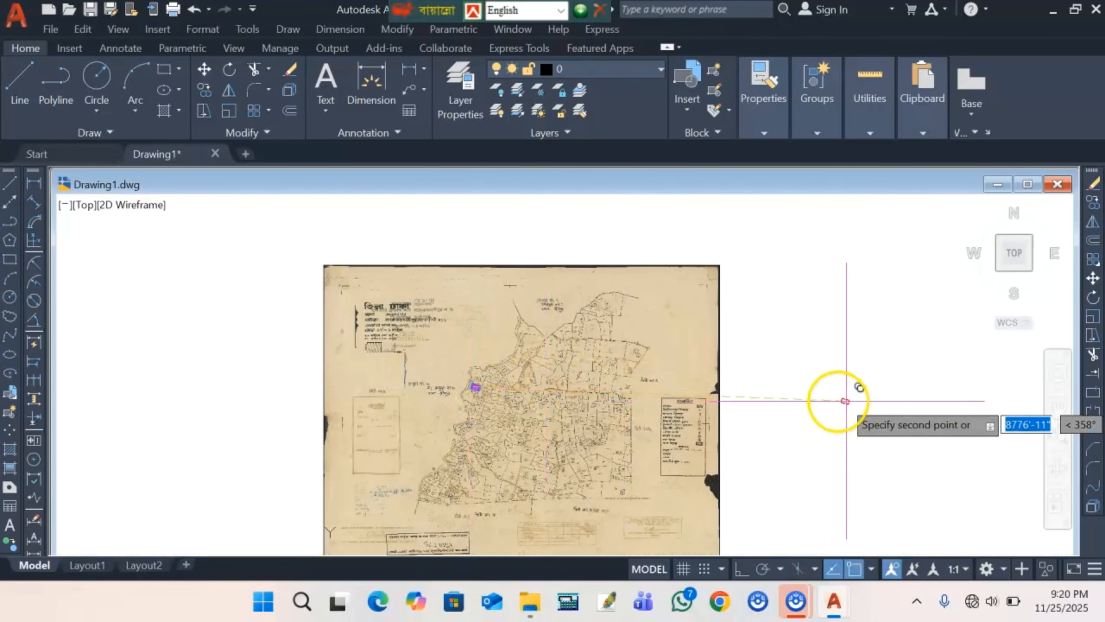
scroll(779, 381, up, 5)
scroll(637, 362, up, 8)
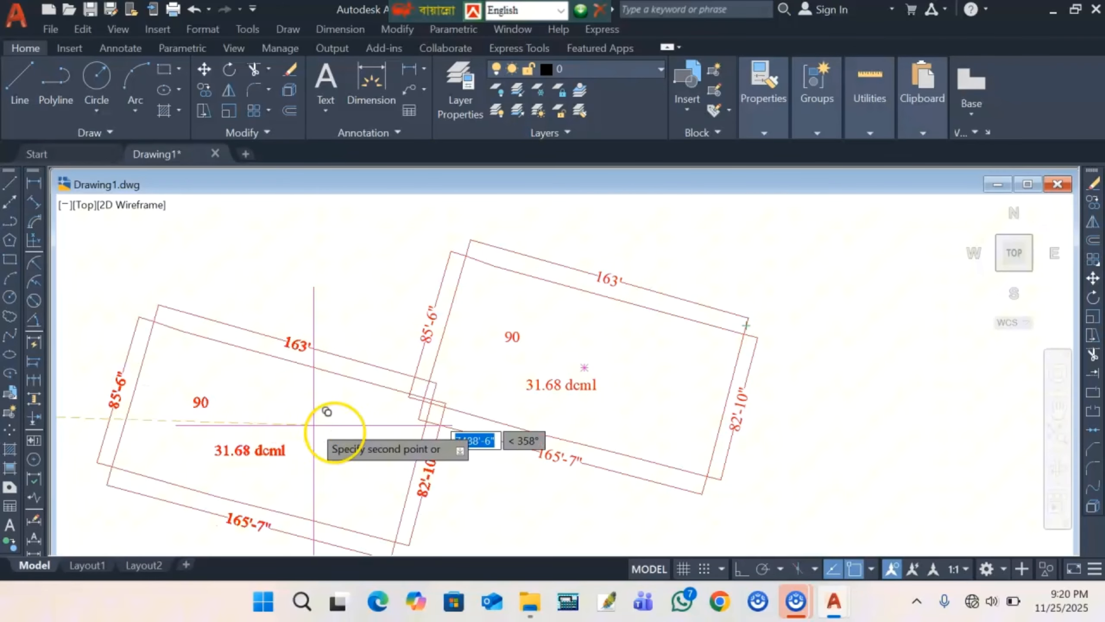
right_click(322, 410)
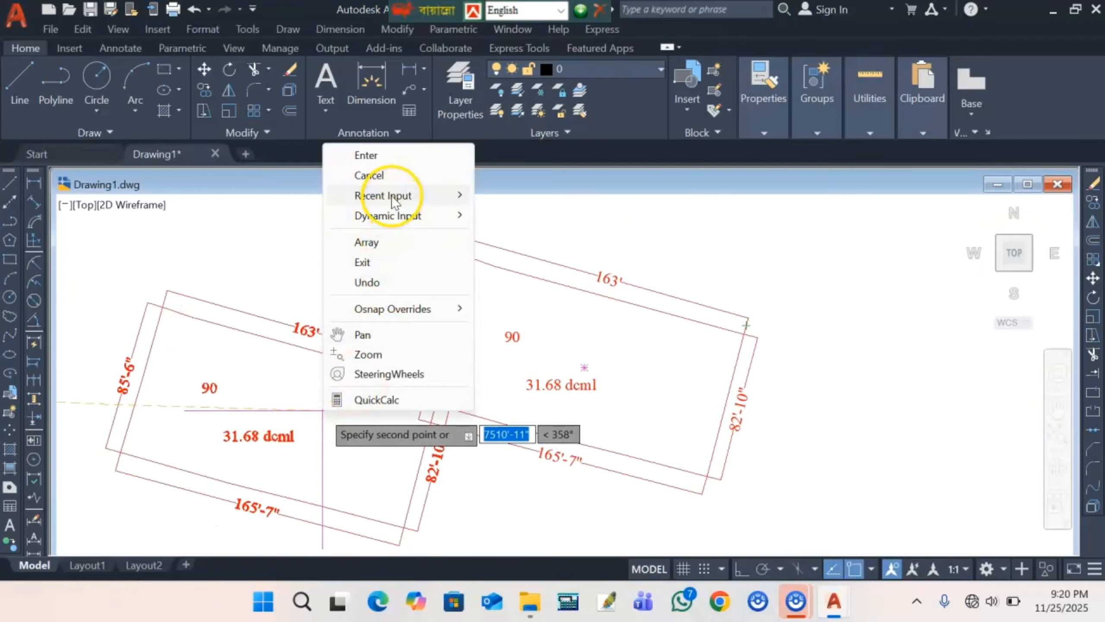
click(386, 176)
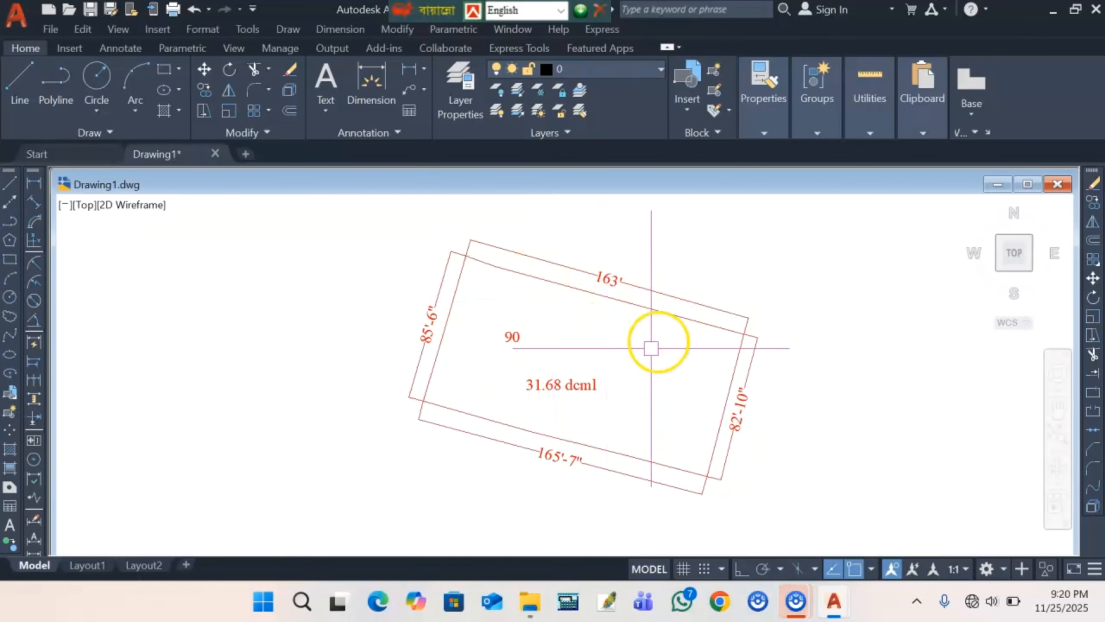
- Change the copied plot's boundary polyline colour from red to black
click(481, 413)
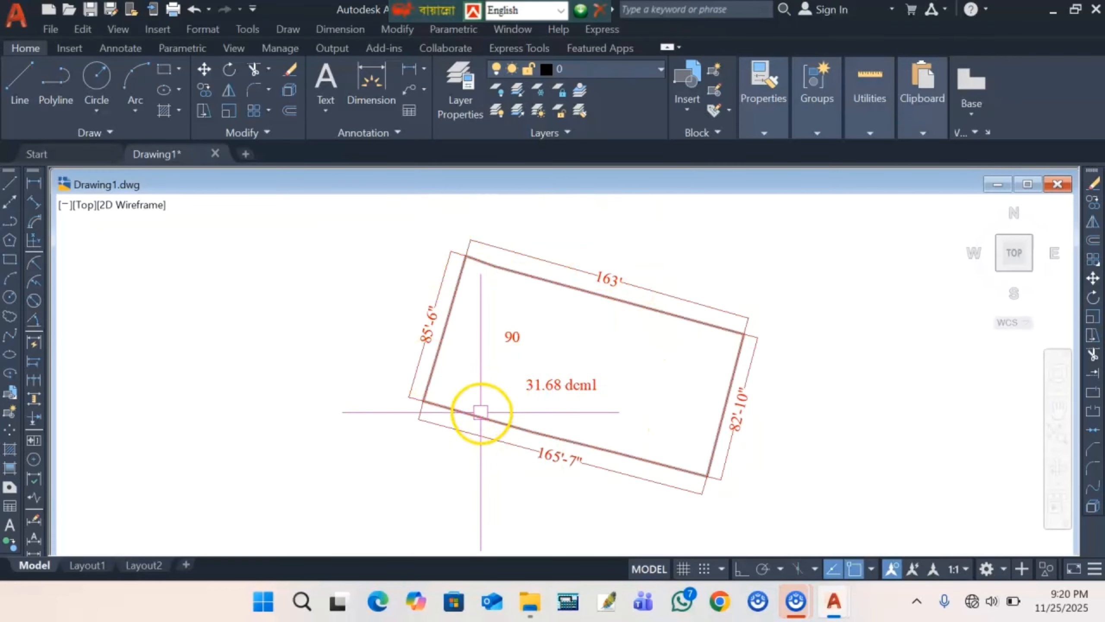
click(750, 128)
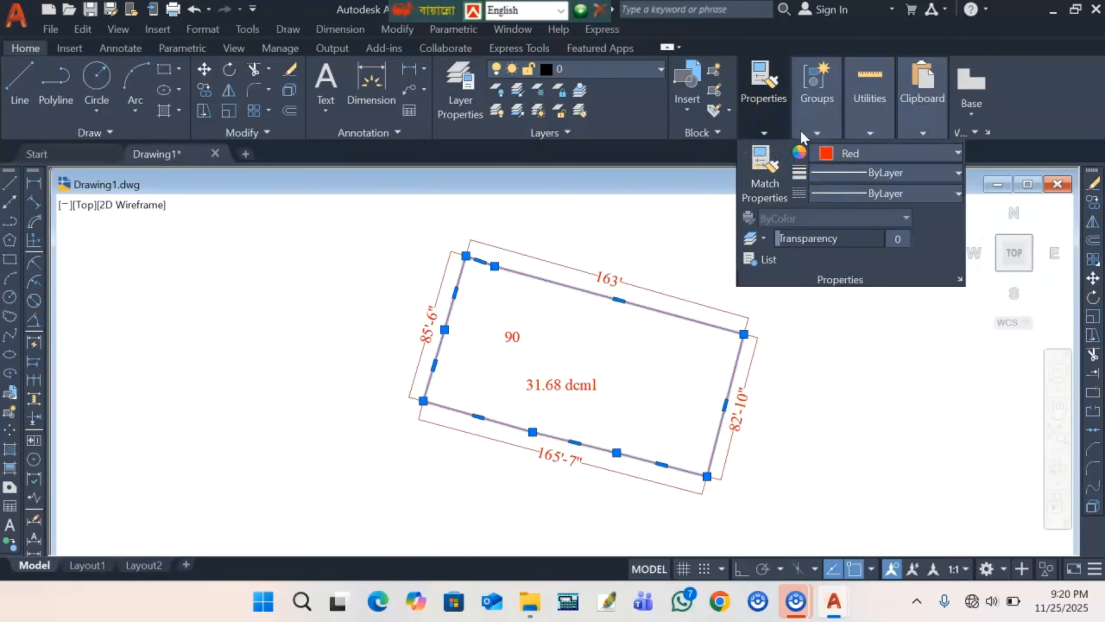
click(851, 156)
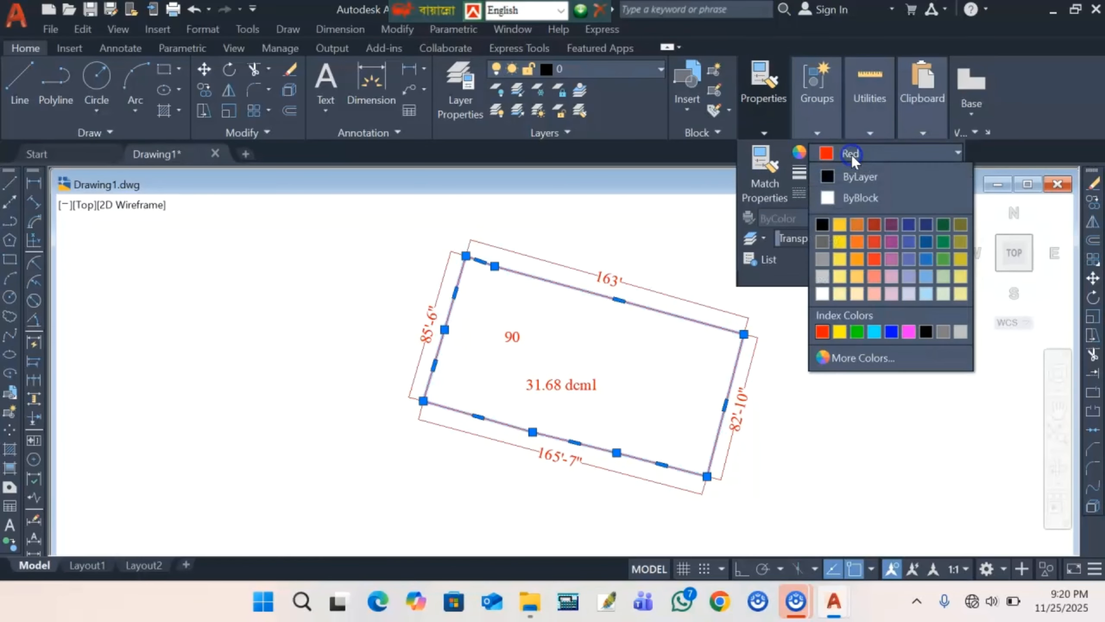
click(823, 226)
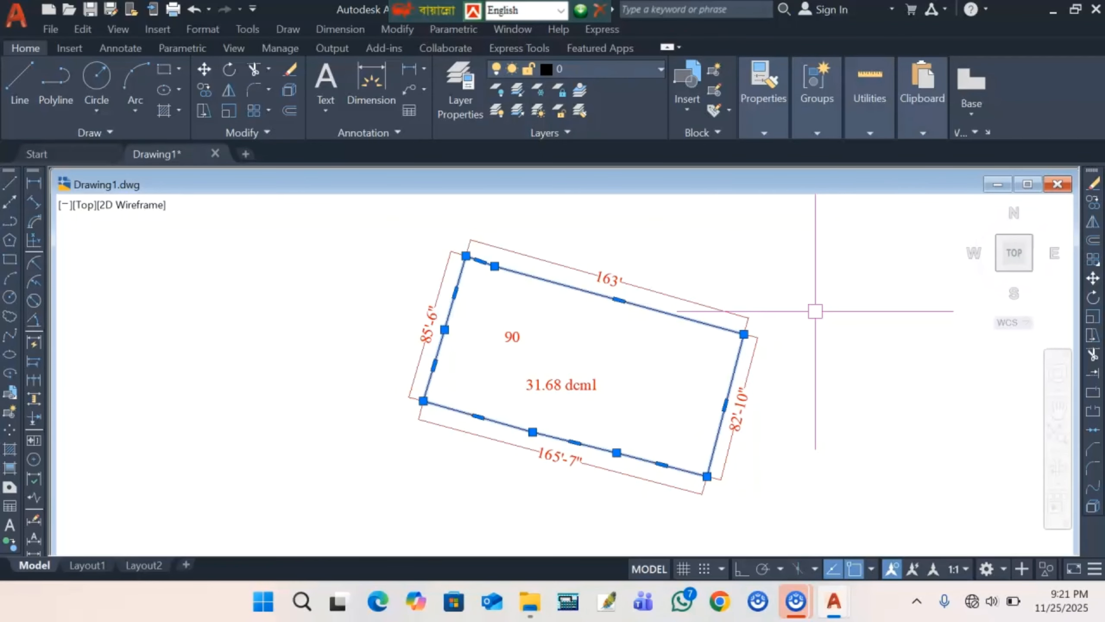
key(Escape)
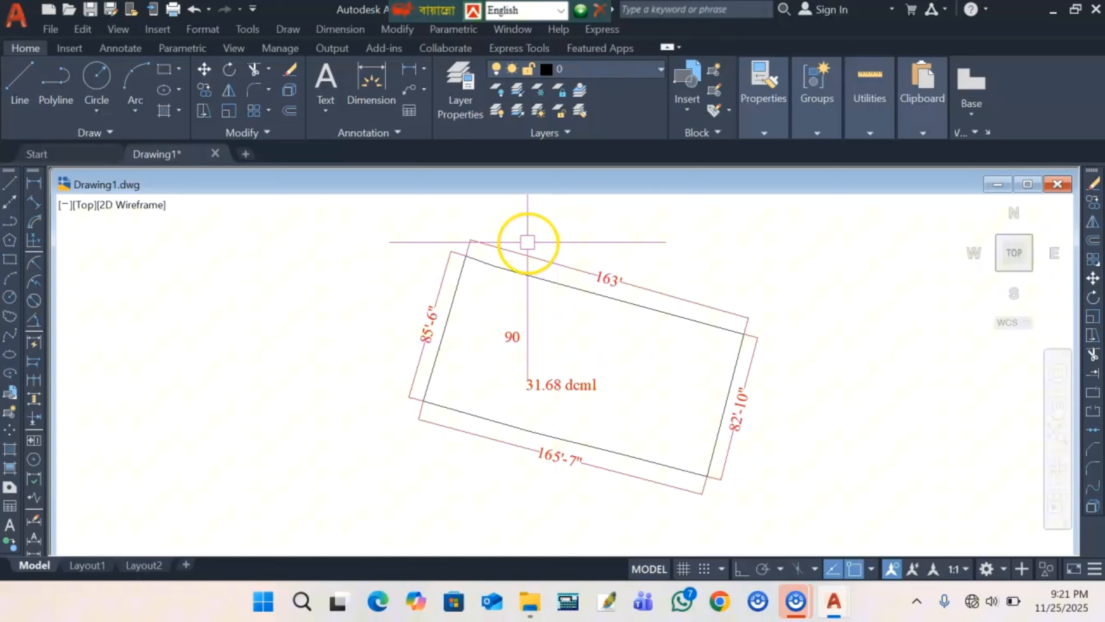
- Zoom out and draw a rectangle around the copied parcel 70 and its dimensions
scroll(461, 326, down, 2)
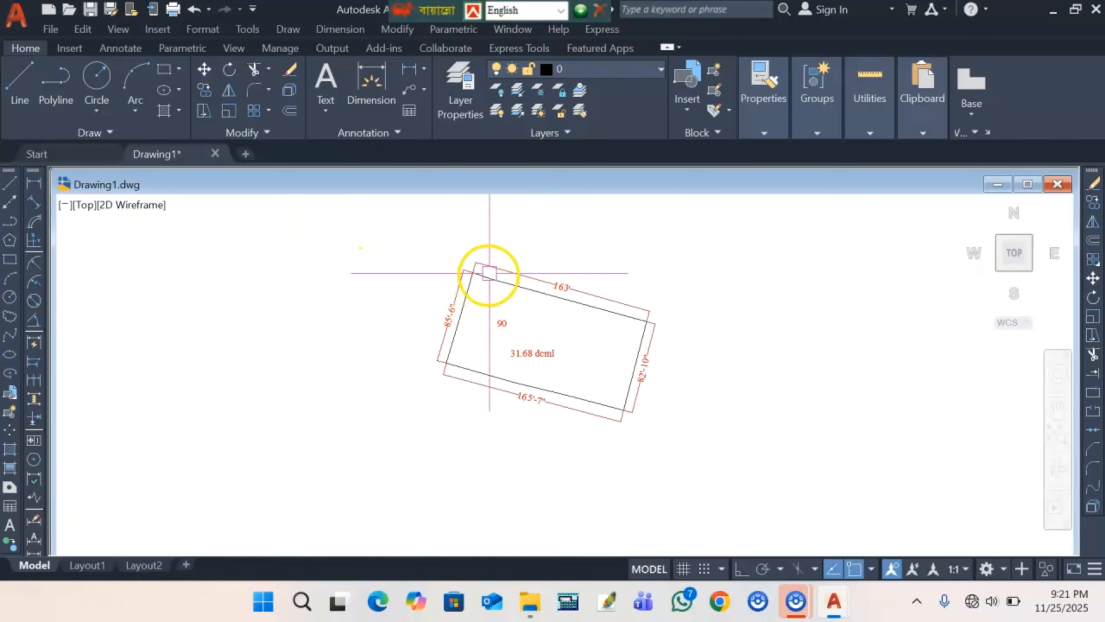
scroll(526, 352, down, 2)
click(33, 263)
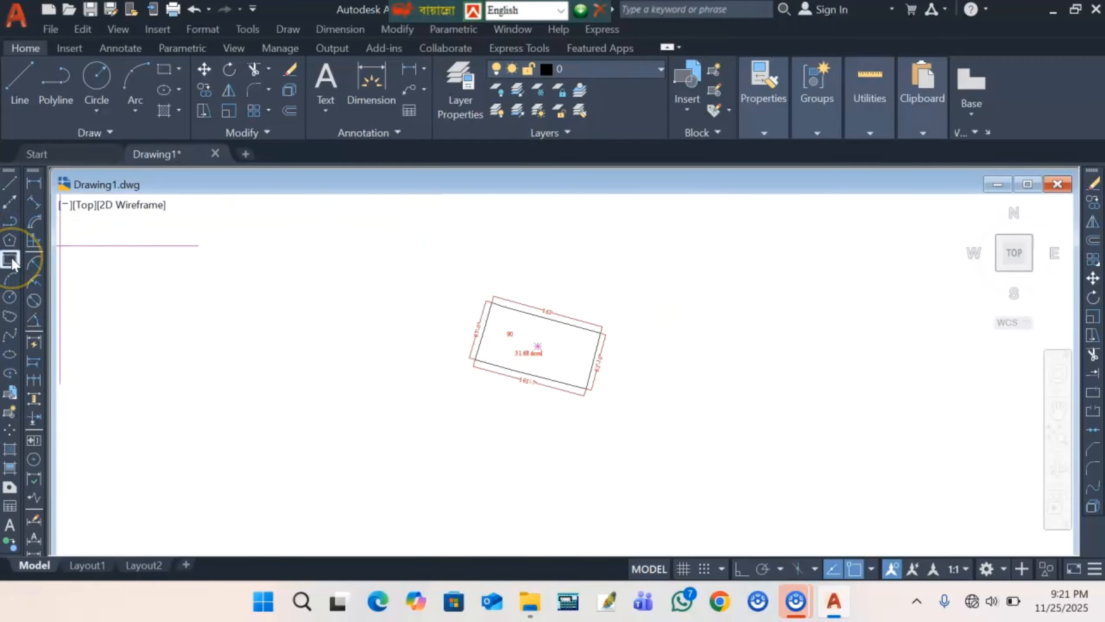
click(441, 260)
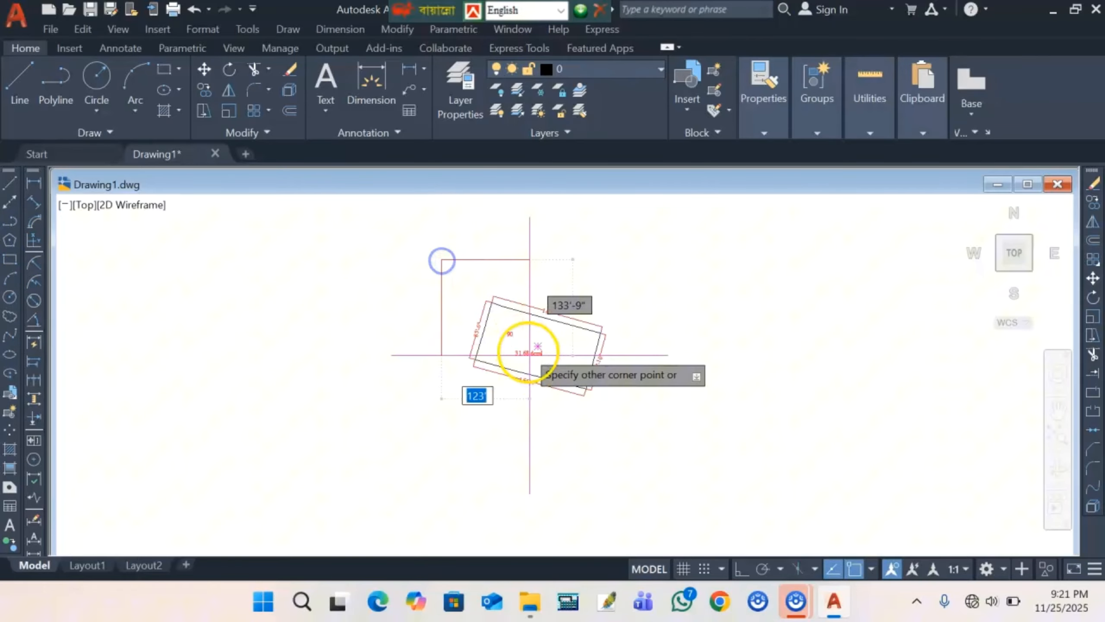
click(631, 425)
scroll(463, 352, up, 2)
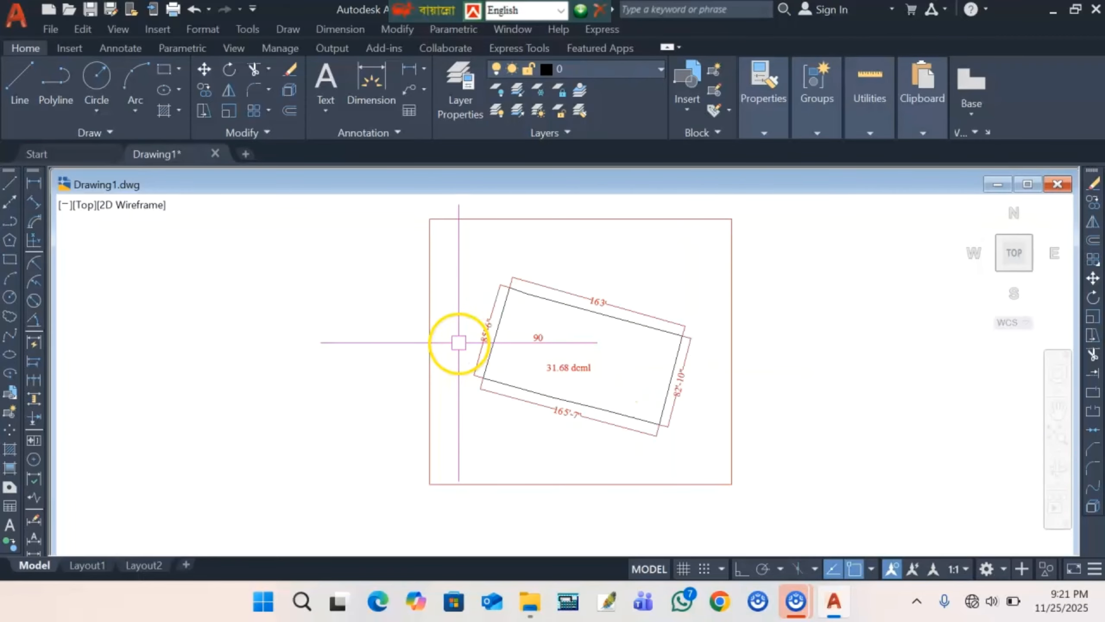
scroll(458, 342, down, 15)
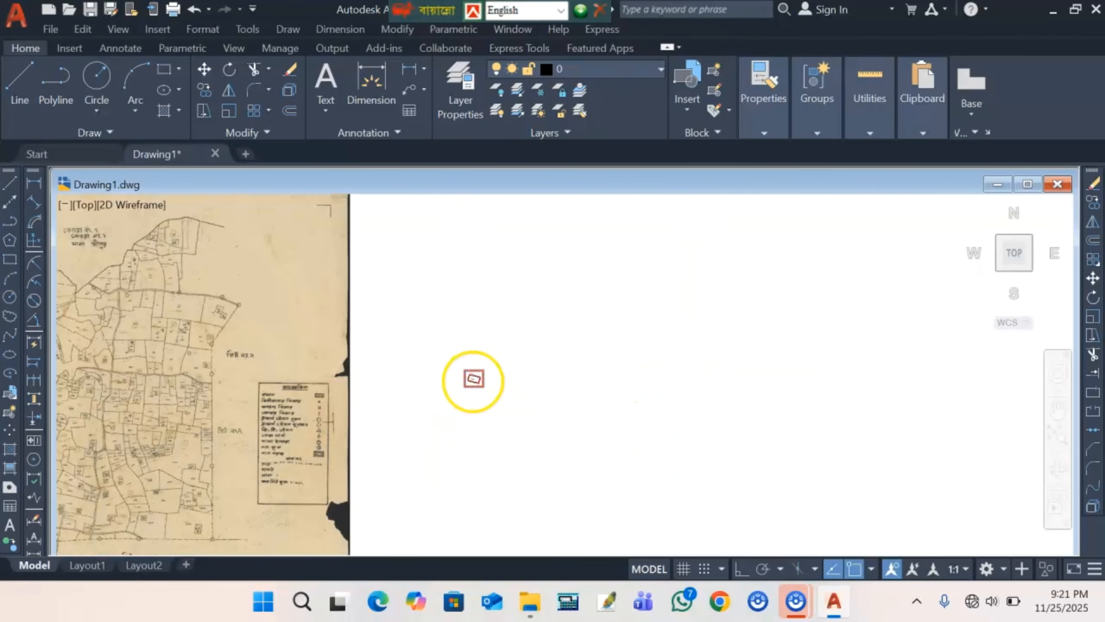
scroll(204, 322, up, 5)
scroll(257, 318, up, 3)
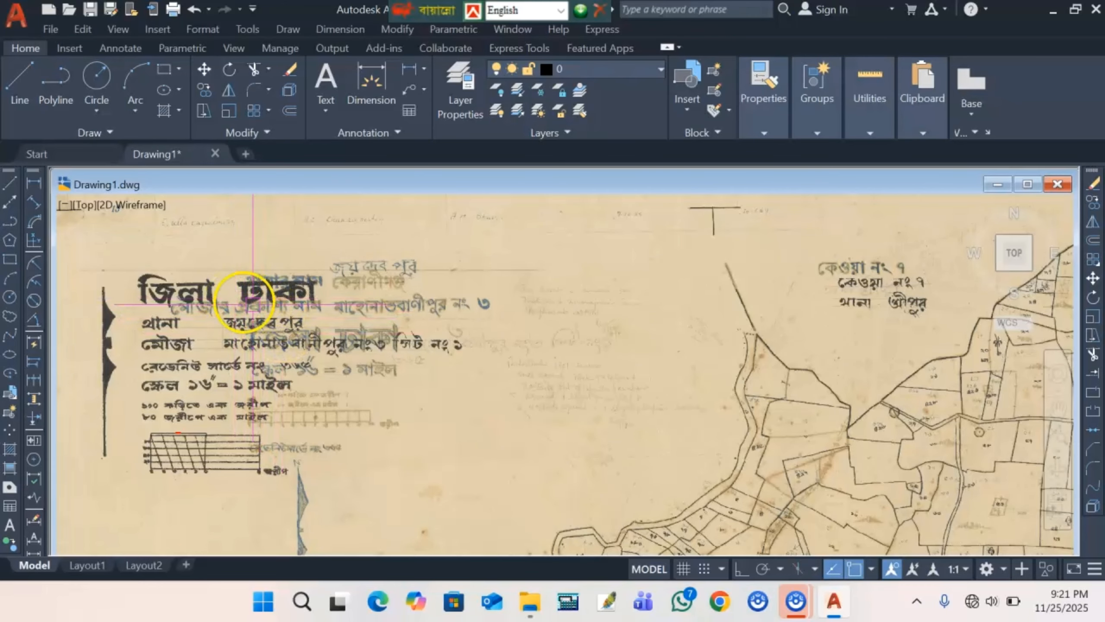
scroll(259, 292, down, 4)
scroll(321, 336, down, 4)
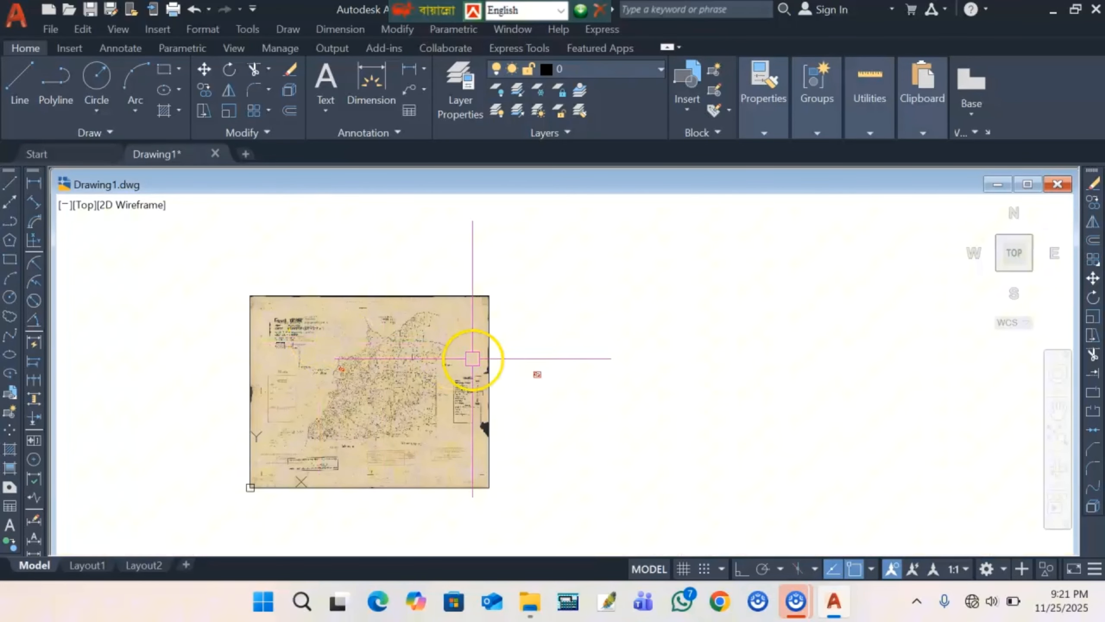
scroll(544, 370, up, 8)
scroll(562, 347, up, 6)
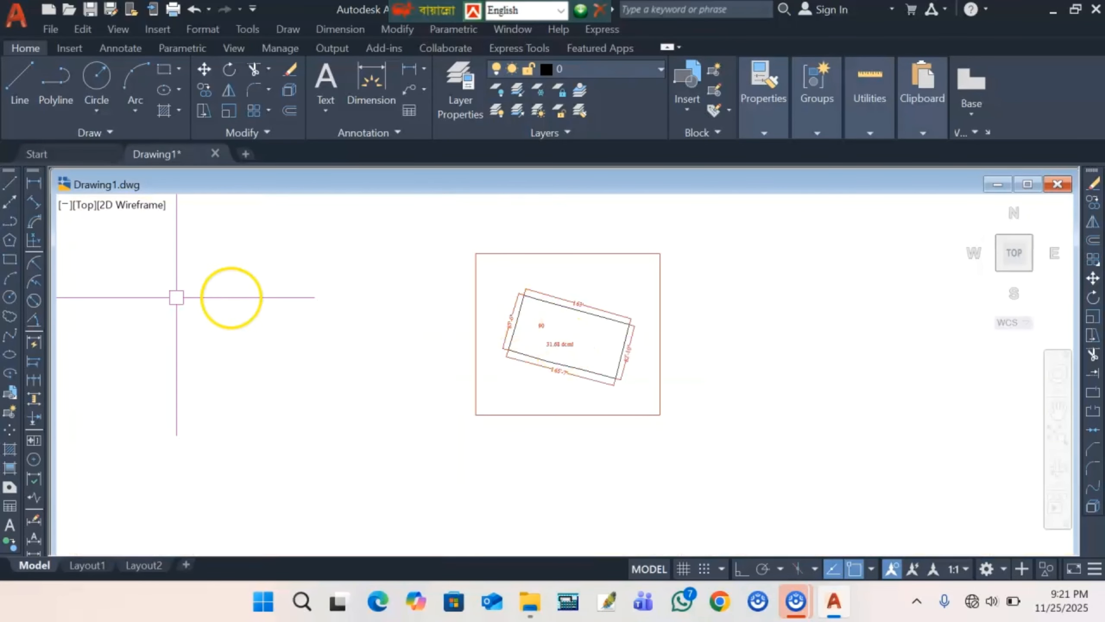
- Draw a multiline text box at the frame's top-left and type a first draft of the location text
click(9, 524)
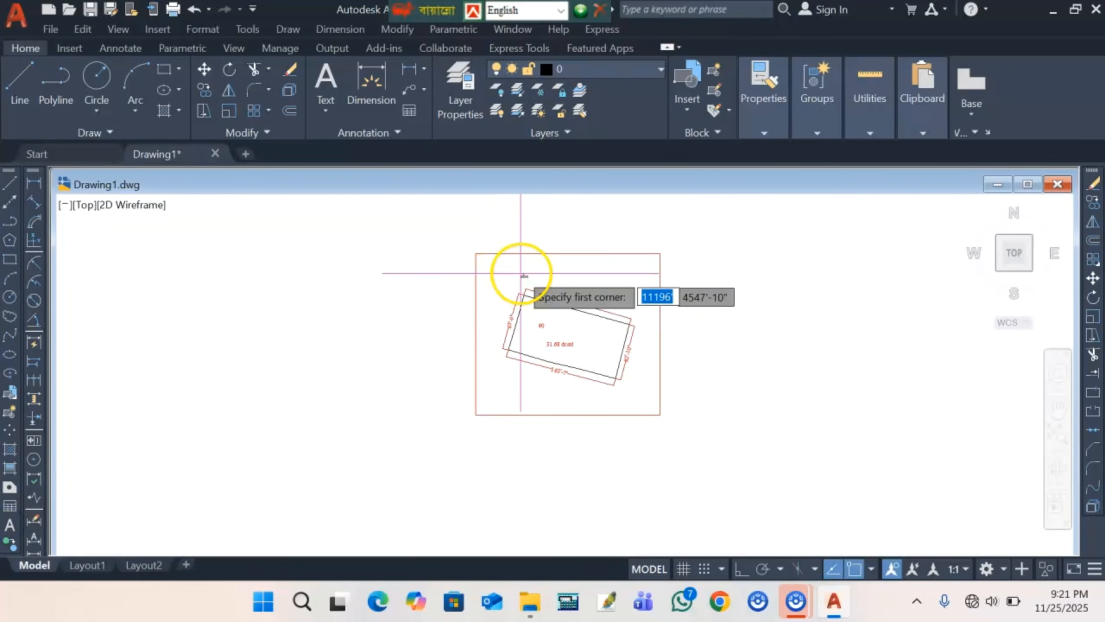
scroll(484, 264, up, 4)
scroll(481, 263, up, 3)
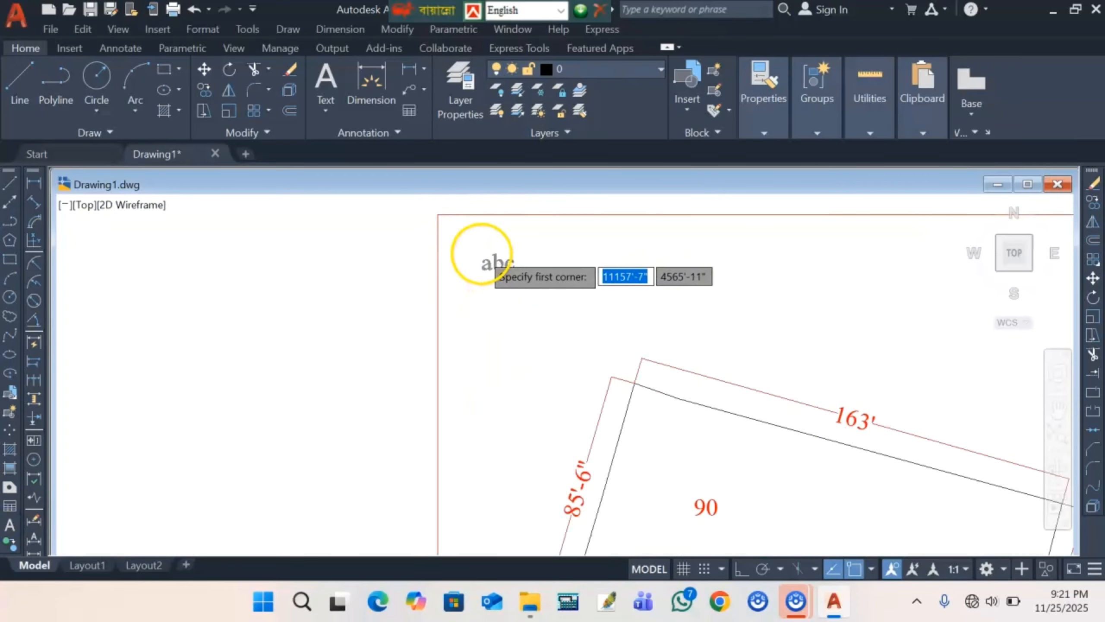
click(460, 239)
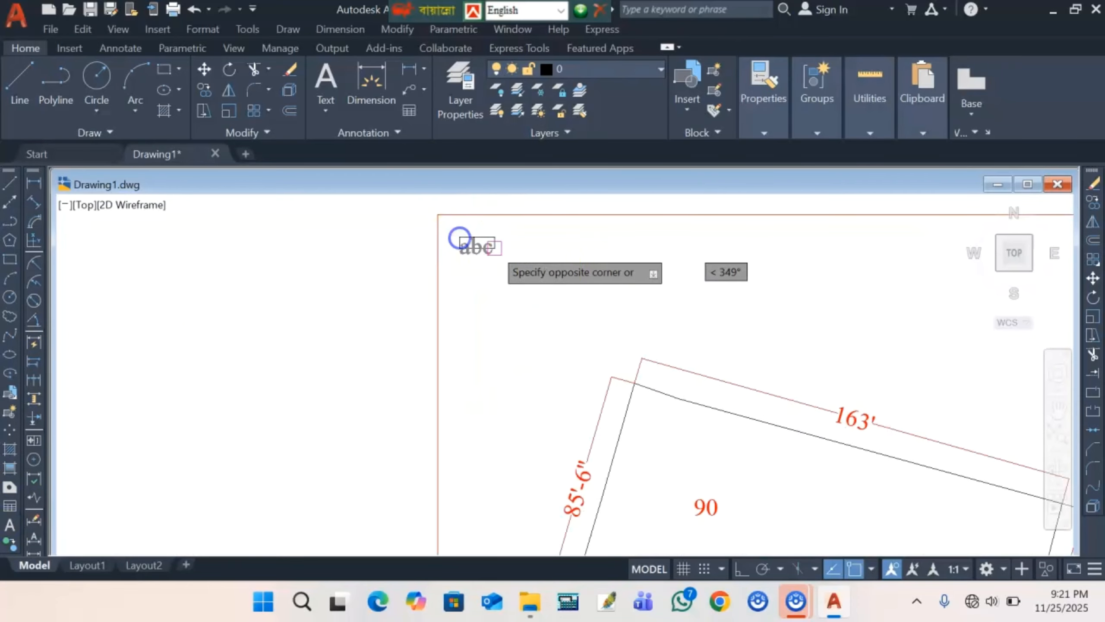
click(681, 309)
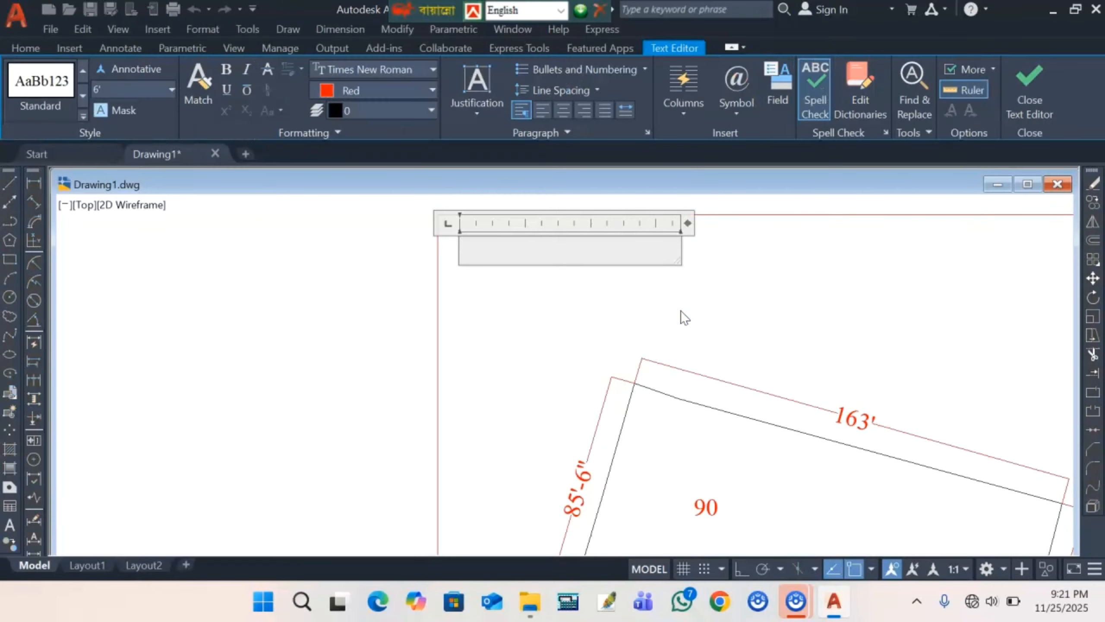
text(dhaka)
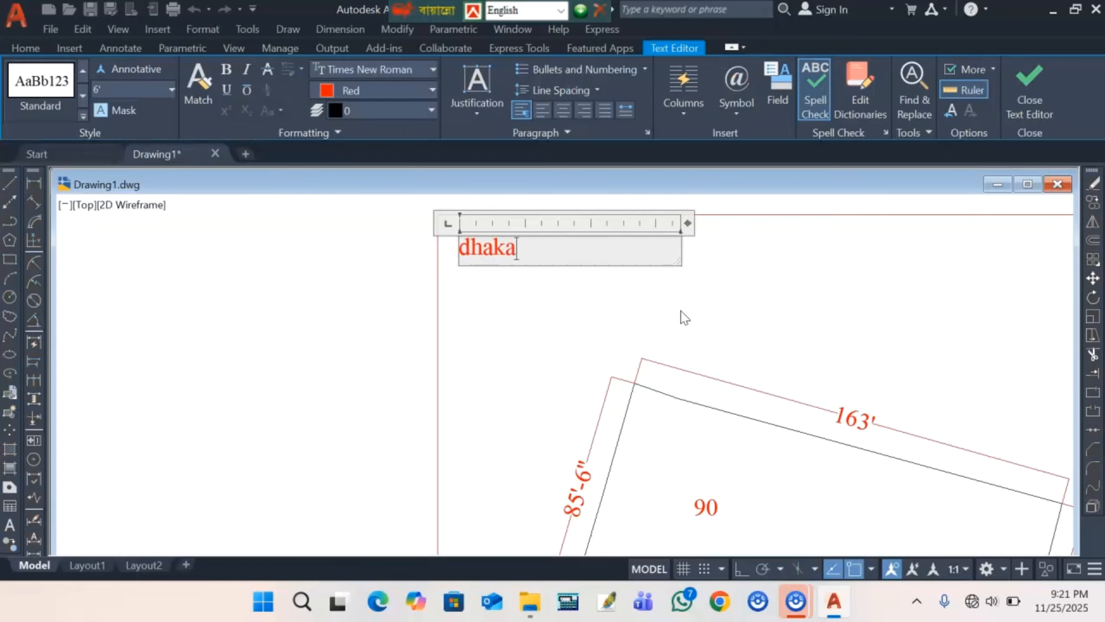
key(BackSpace)
key(BackSpace)
key(BackSpace)
key(BackSpace)
key(BackSpace)
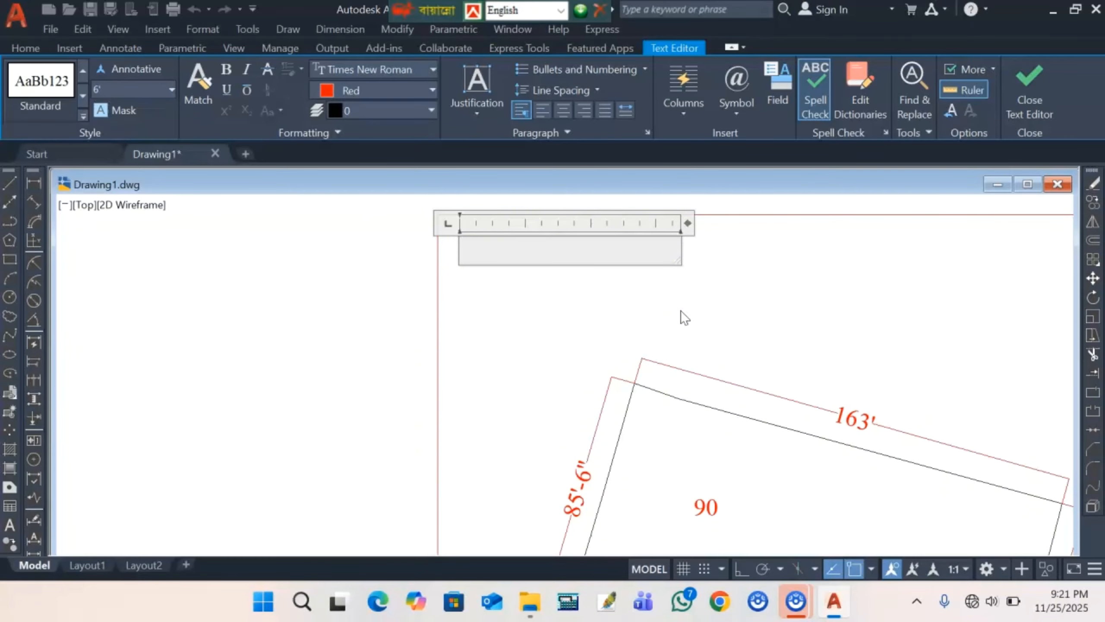
text(Dha)
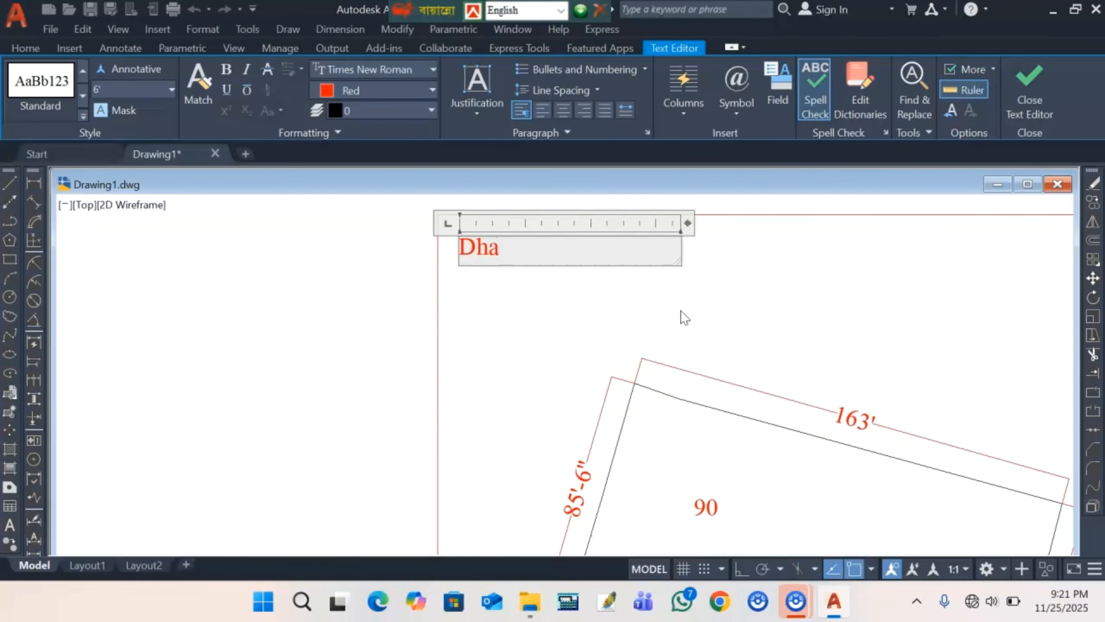
text(k)
key(BackSpace)
key(BackSpace)
key(BackSpace)
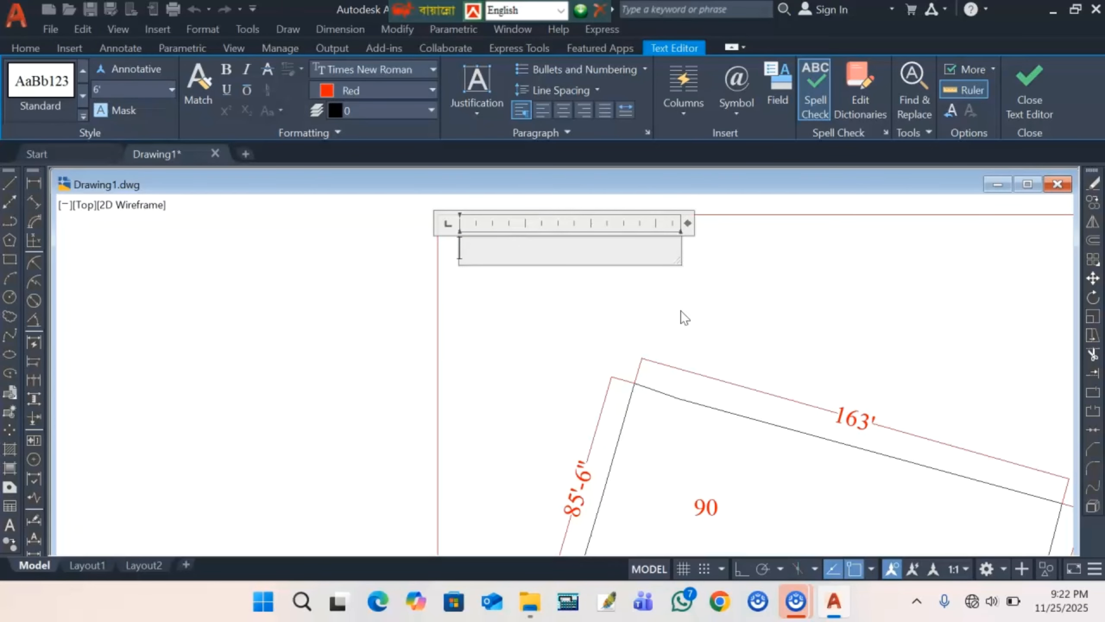
text(Th)
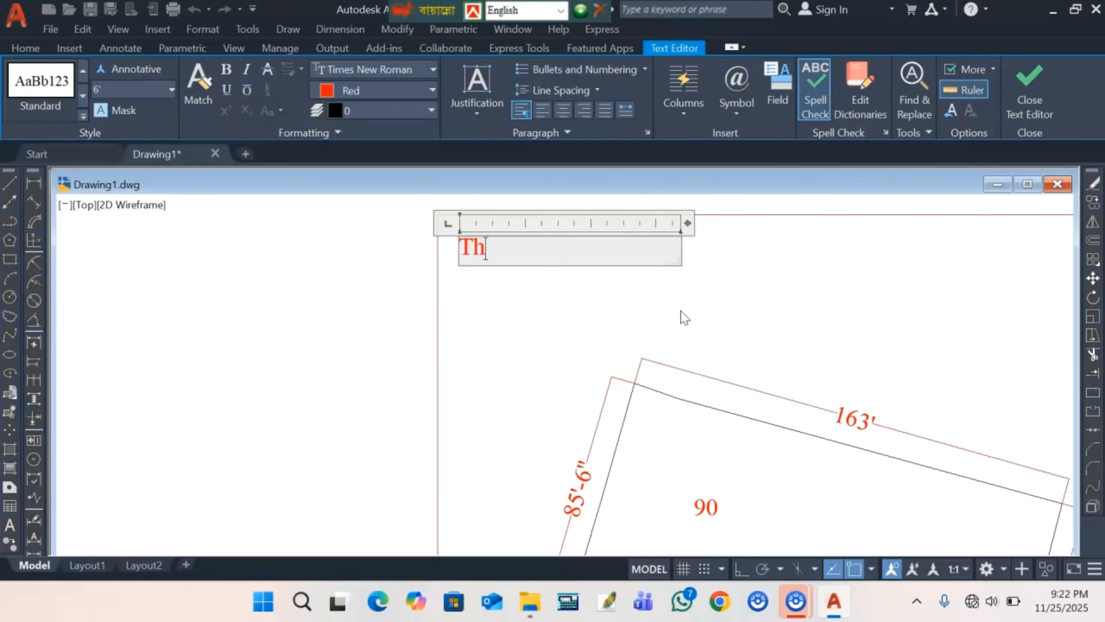
text(ana)
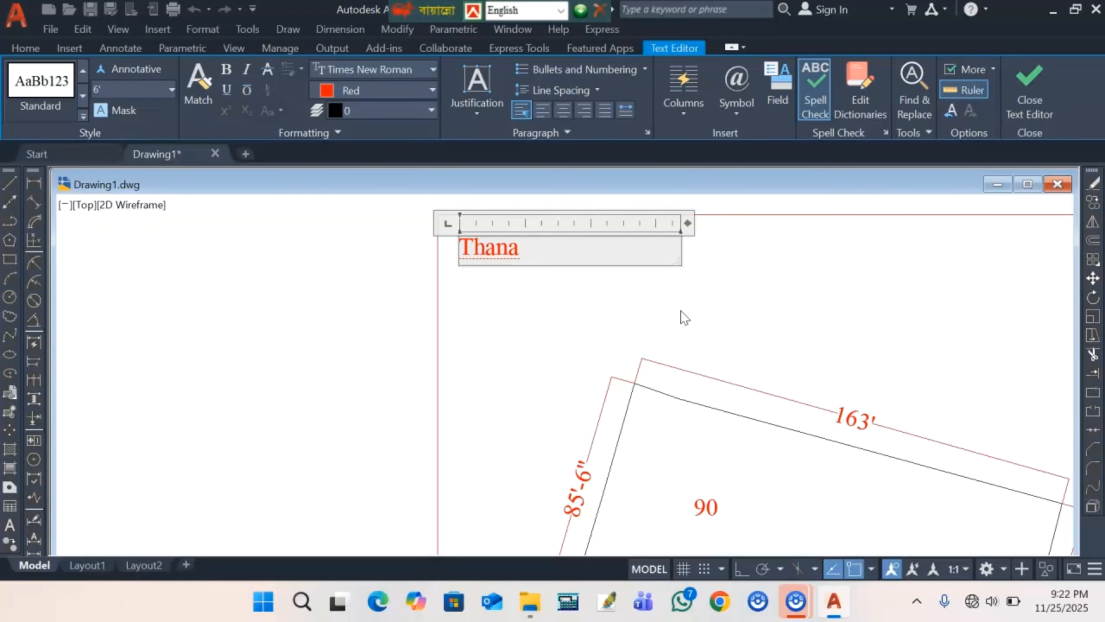
text(dhaka)
key(Return)
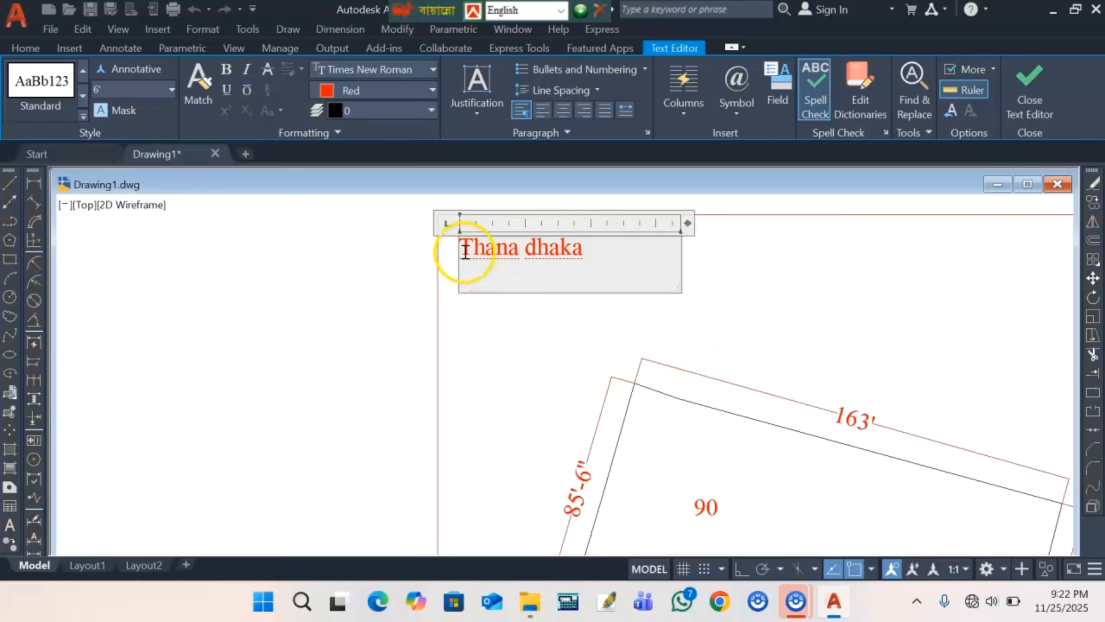
- Correct the label to read 'jala .dhaka' and 'Thana .joydapur' on two lines, then finish it
click(463, 250)
key(Return)
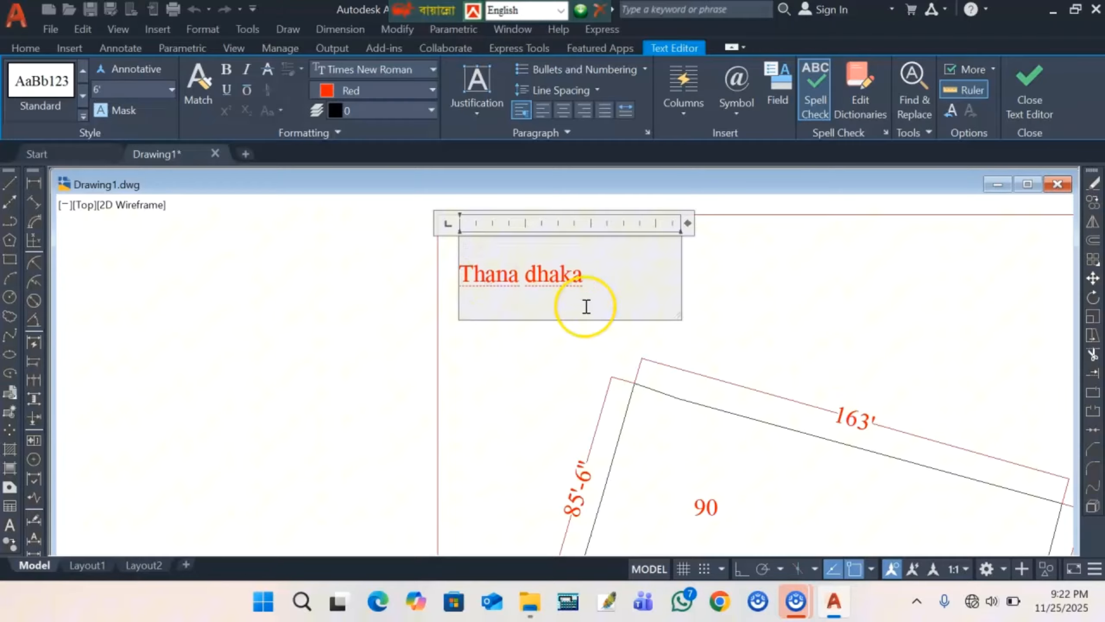
click(521, 274)
key(BackSpace)
key(BackSpace)
key(BackSpace)
key(BackSpace)
key(BackSpace)
key(BackSpace)
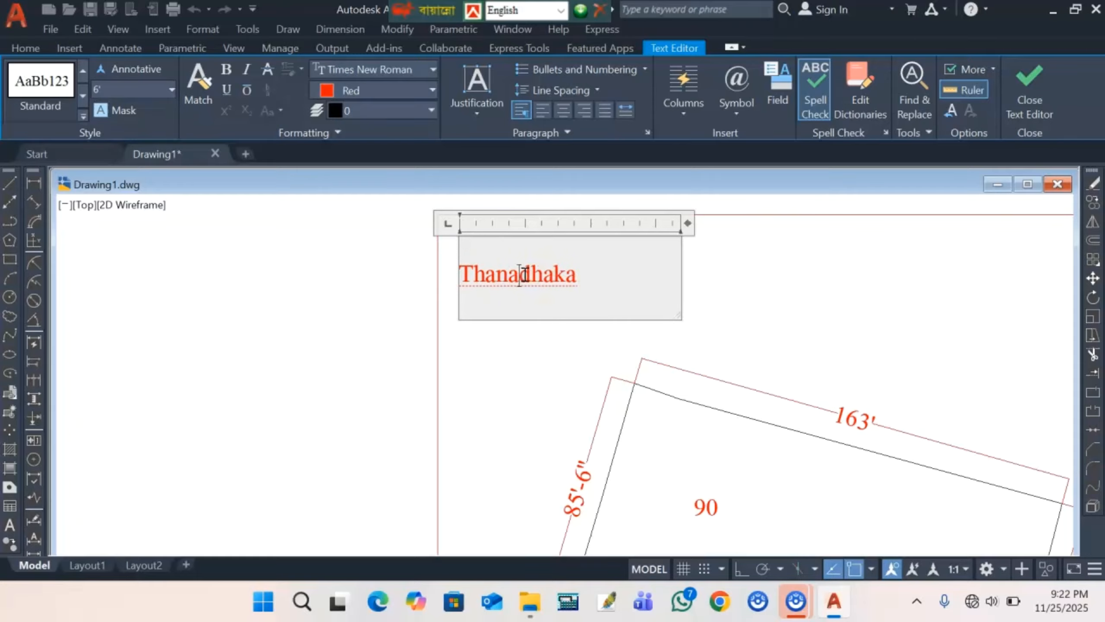
text(jala)
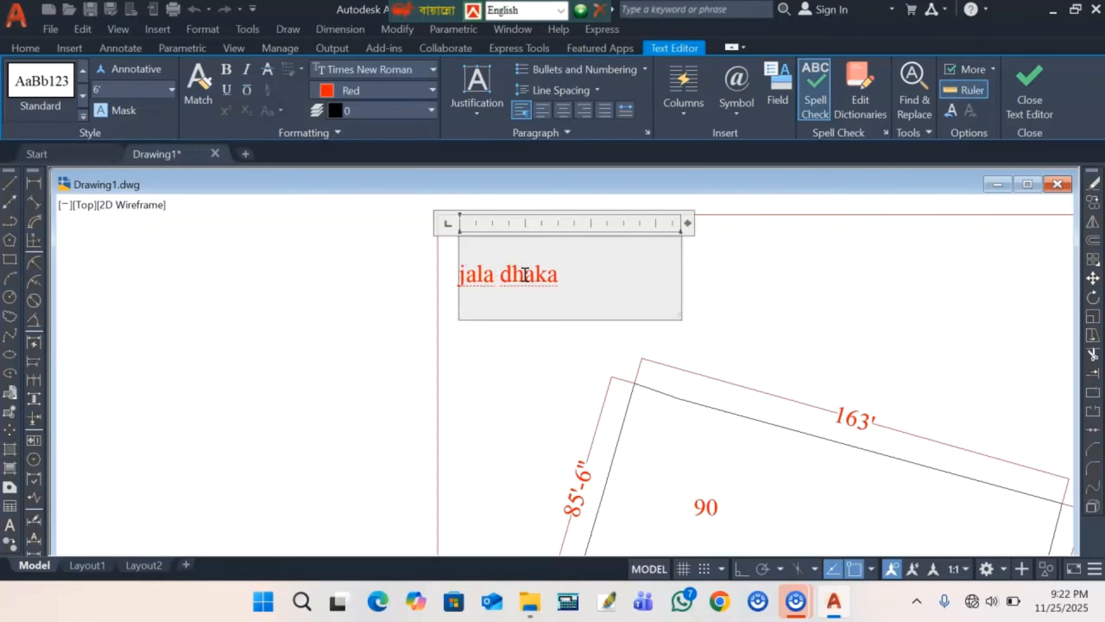
text( .)
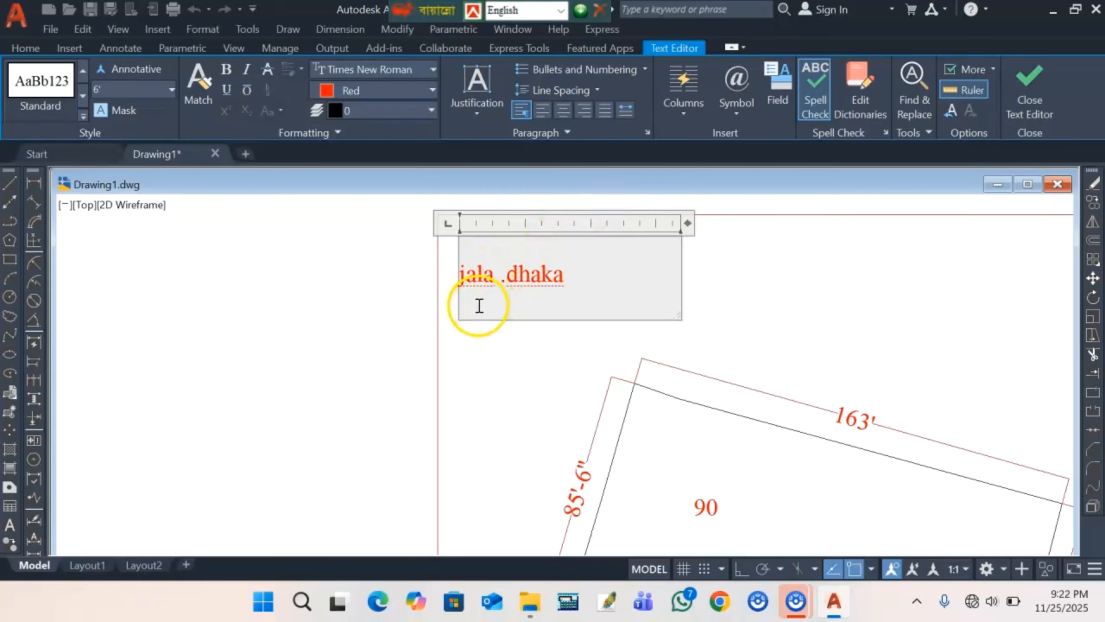
click(476, 304)
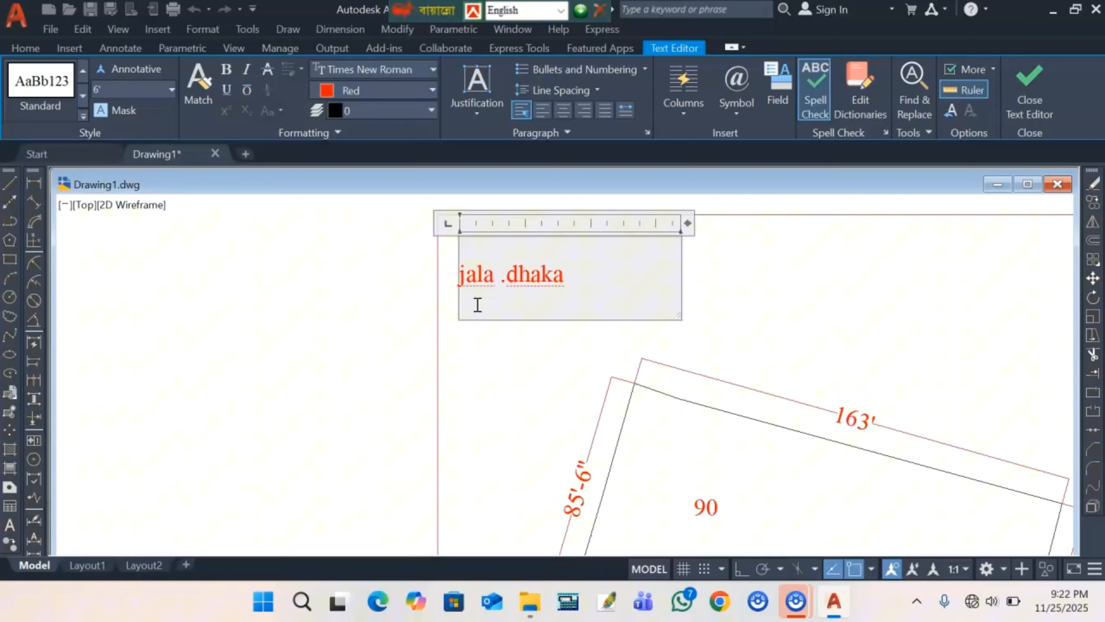
text(Thana)
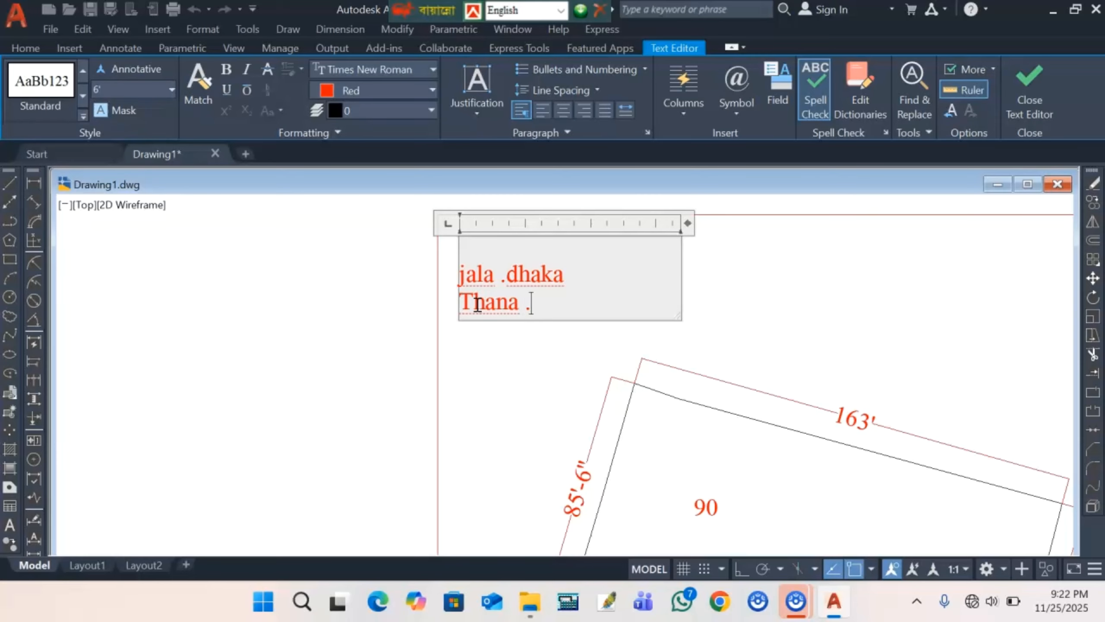
text( .joytap)
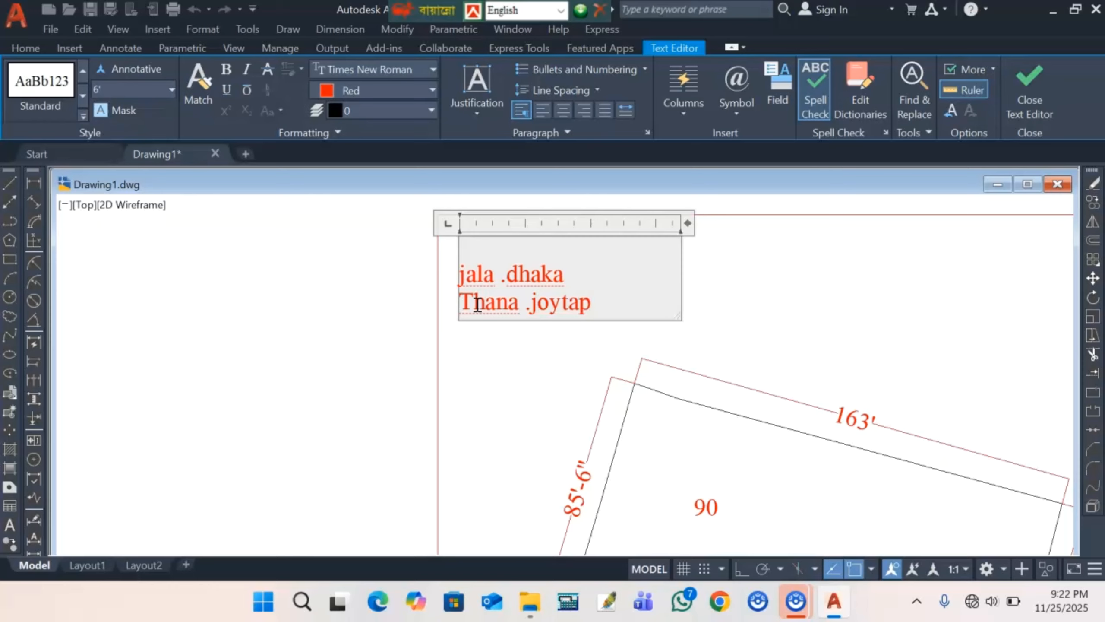
key(BackSpace)
key(BackSpace)
key(BackSpace)
text(dapur)
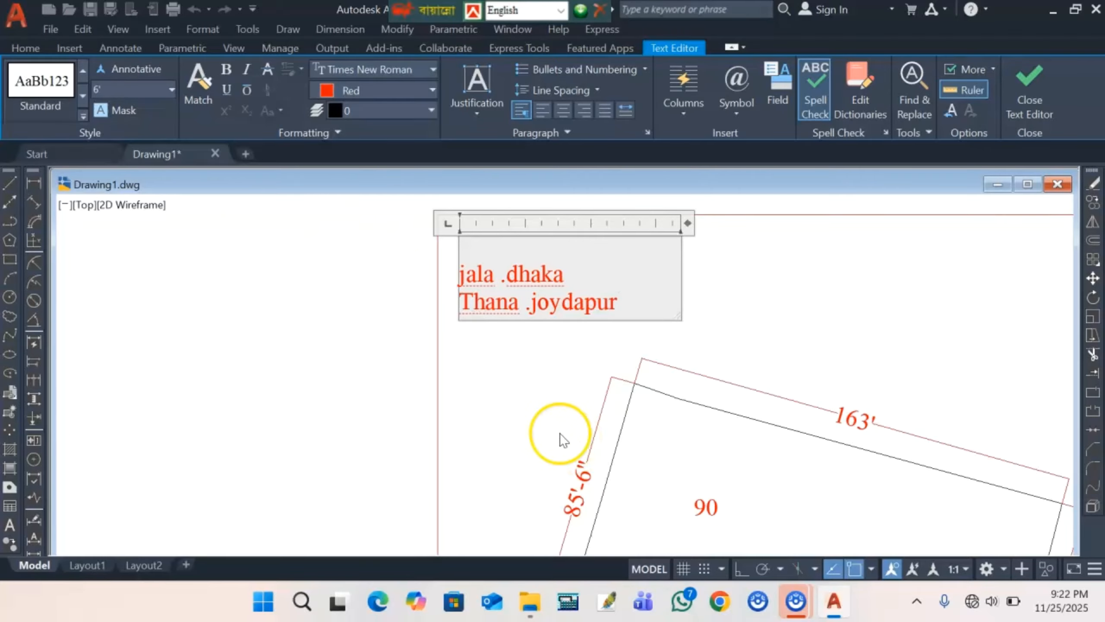
click(561, 440)
scroll(452, 279, down, 5)
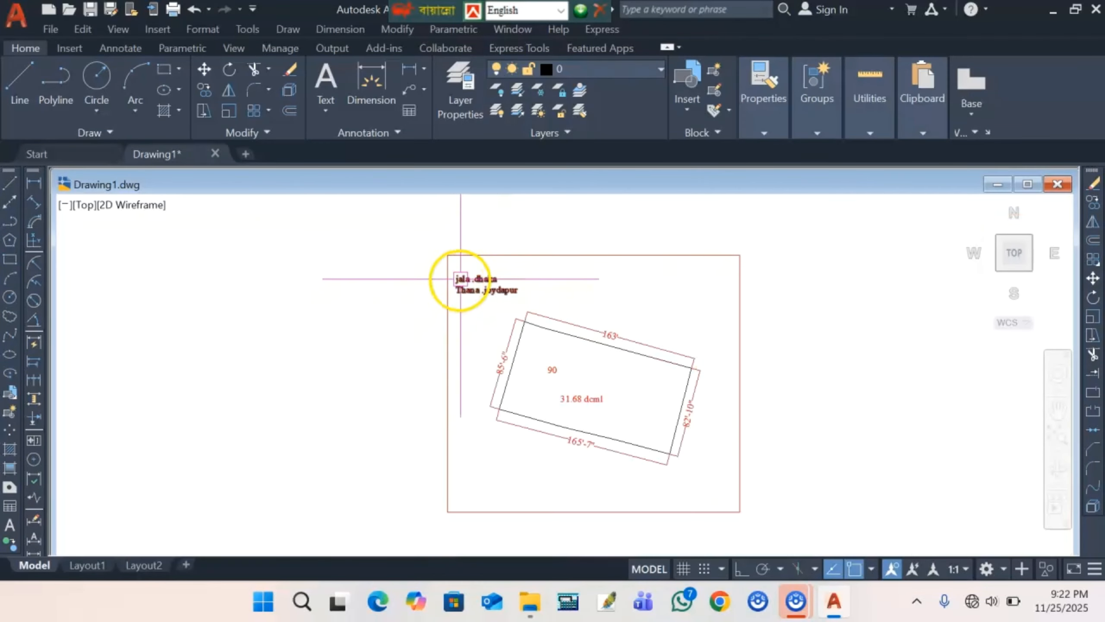
scroll(460, 279, down, 2)
scroll(579, 420, up, 2)
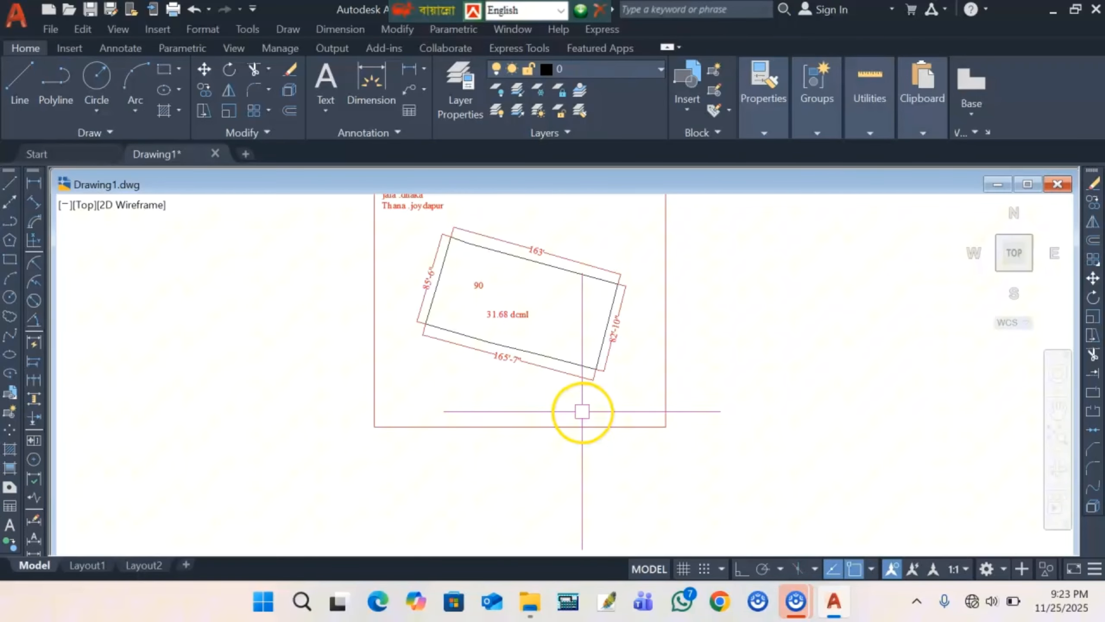
- Add a two-line label with the owner's name and phone number below the parcel in the lower-right
click(9, 524)
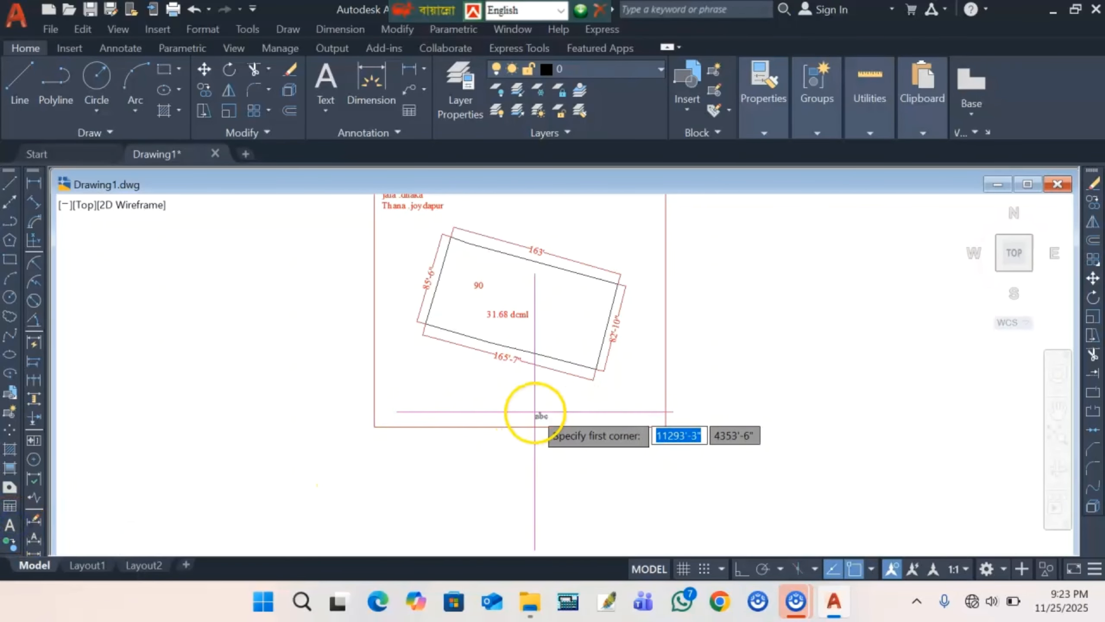
scroll(534, 412, up, 3)
click(638, 360)
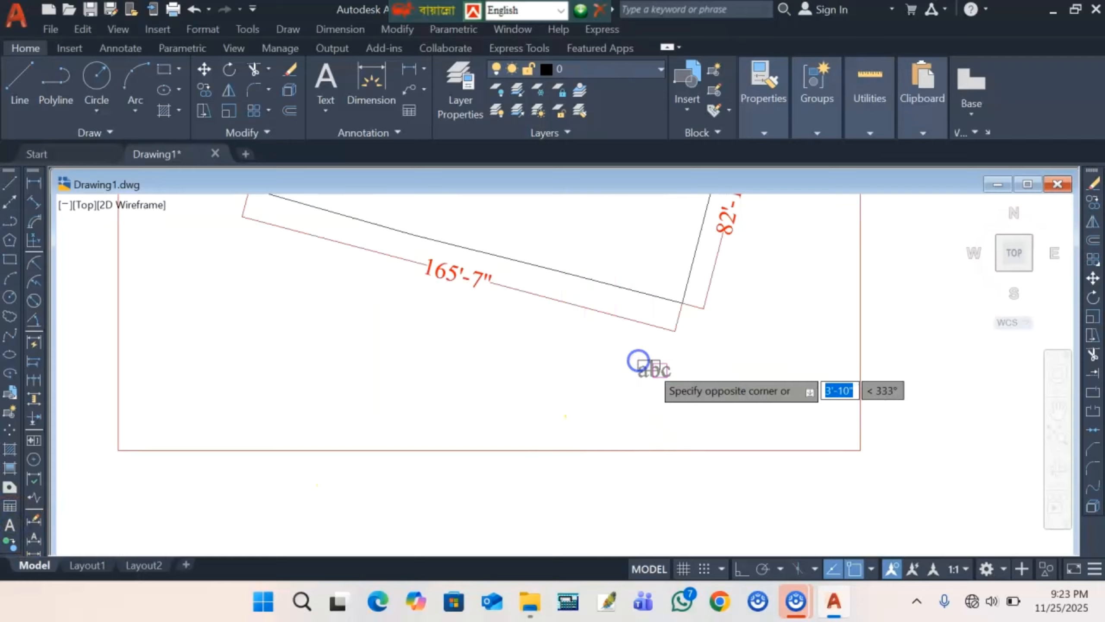
click(890, 459)
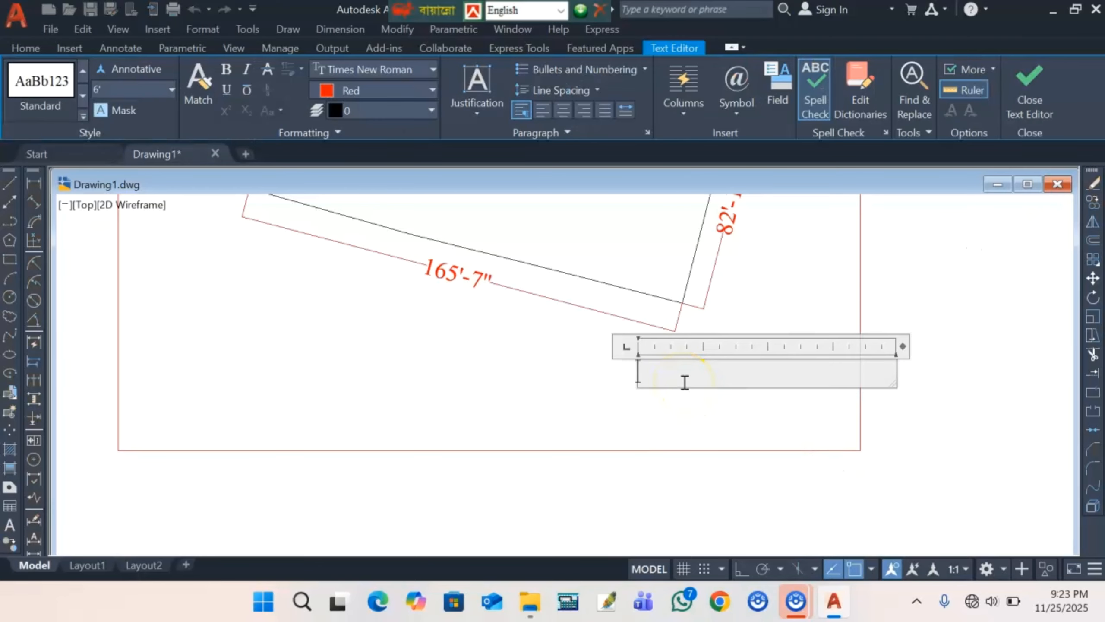
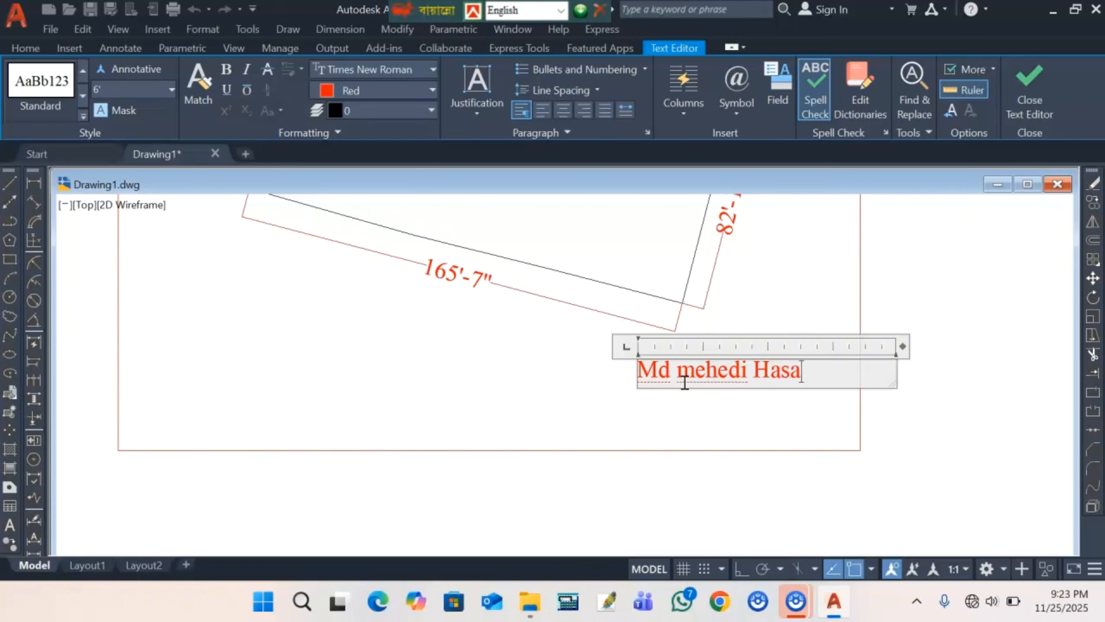
key(Return)
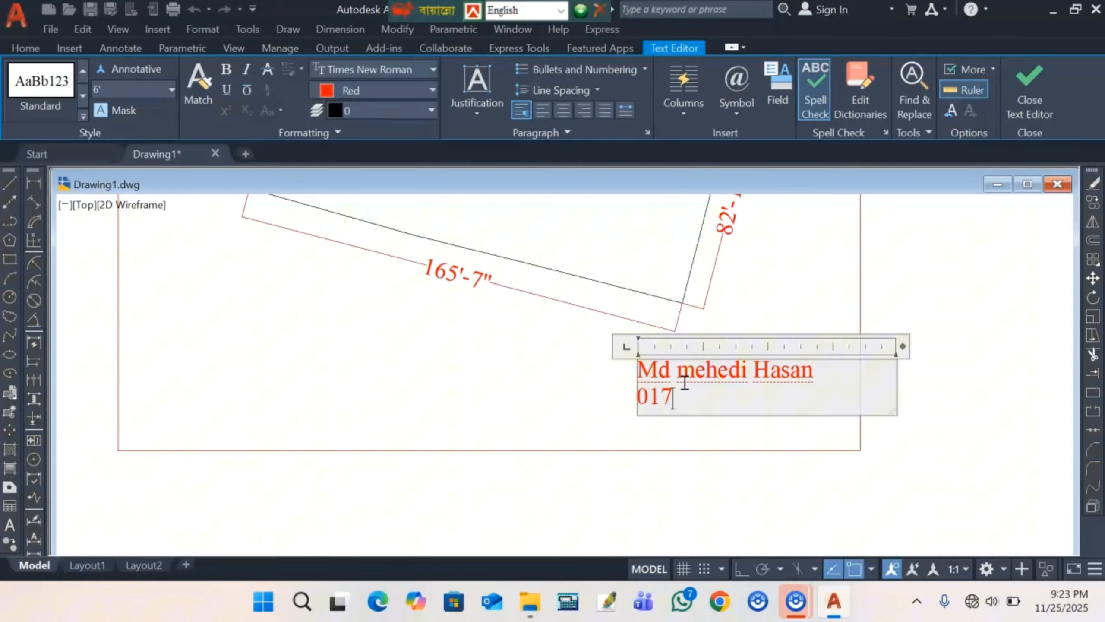
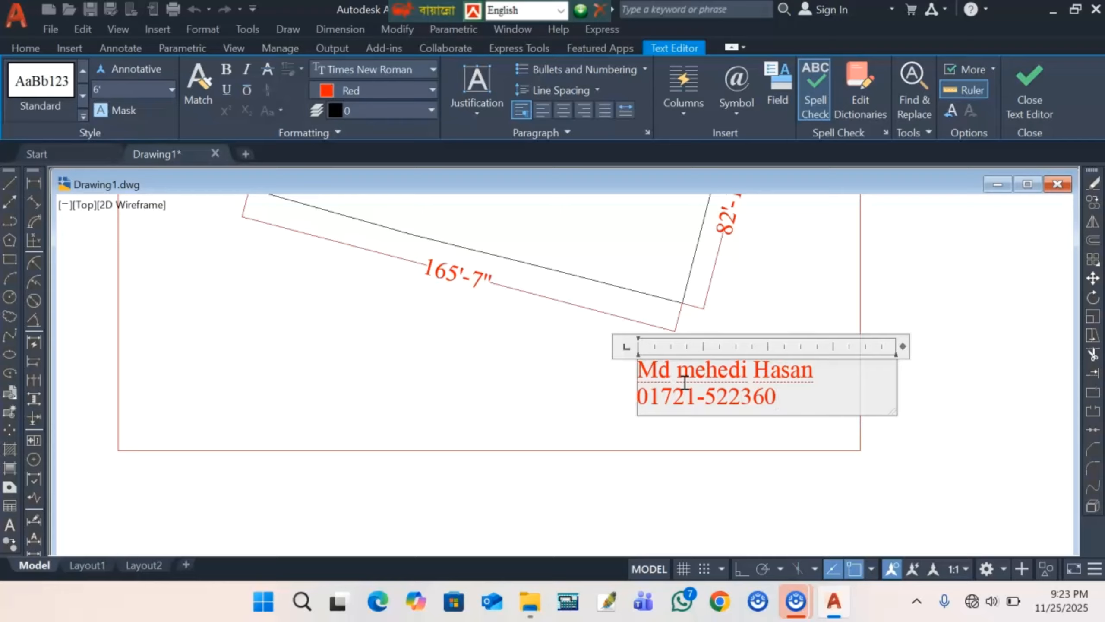
click(546, 358)
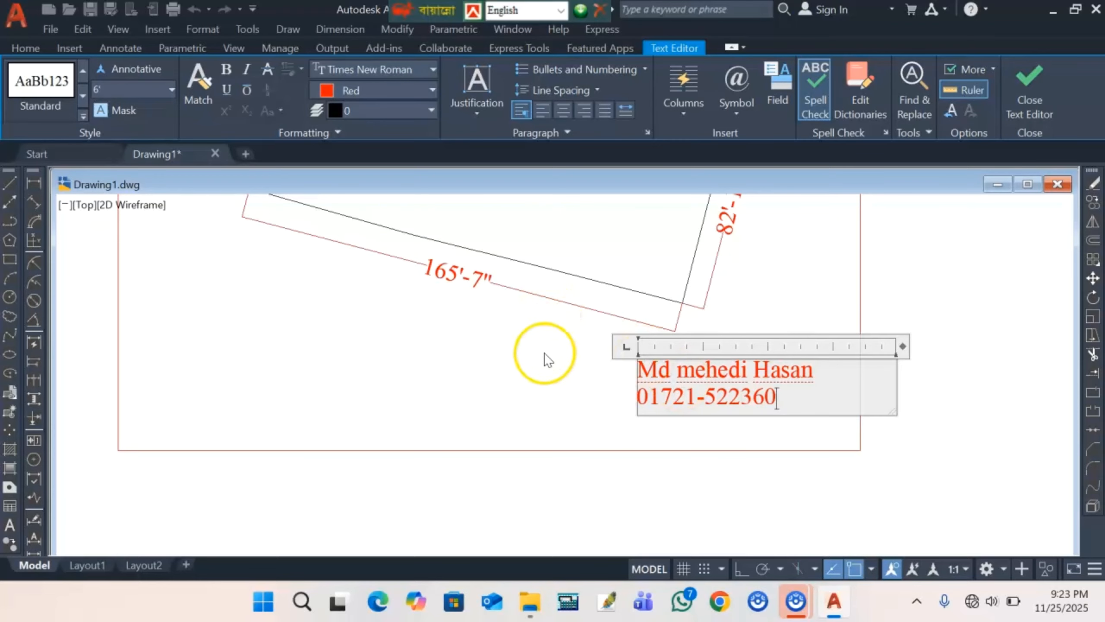
scroll(585, 418, down, 3)
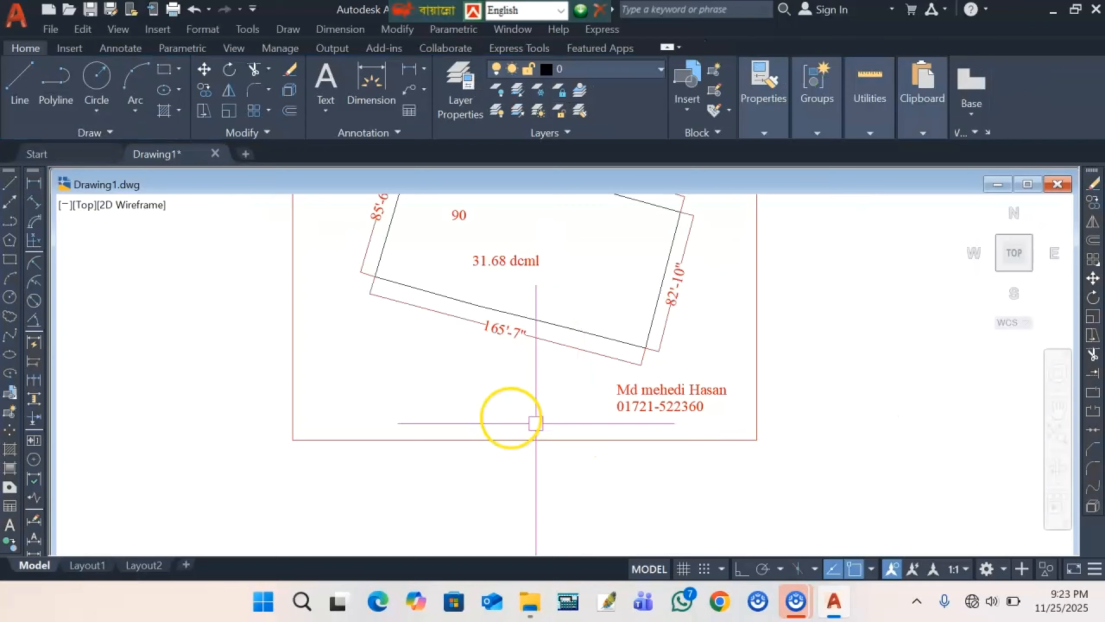
- Place a red 'Rs map' text label in the frame's lower-left below the parcel
scroll(377, 439, down, 3)
scroll(389, 430, up, 3)
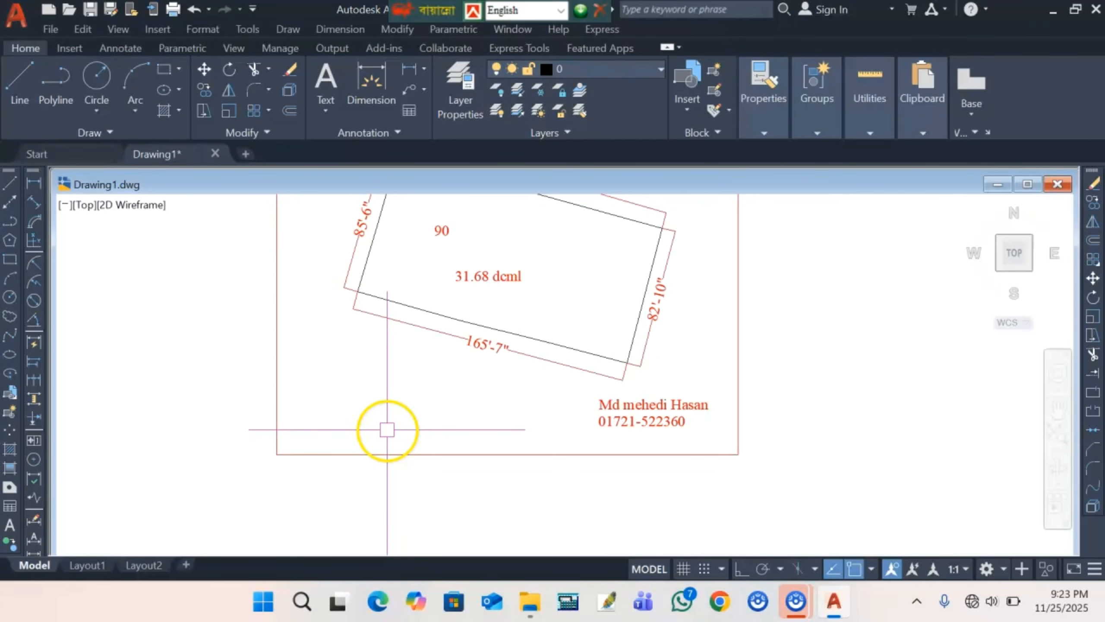
click(6, 527)
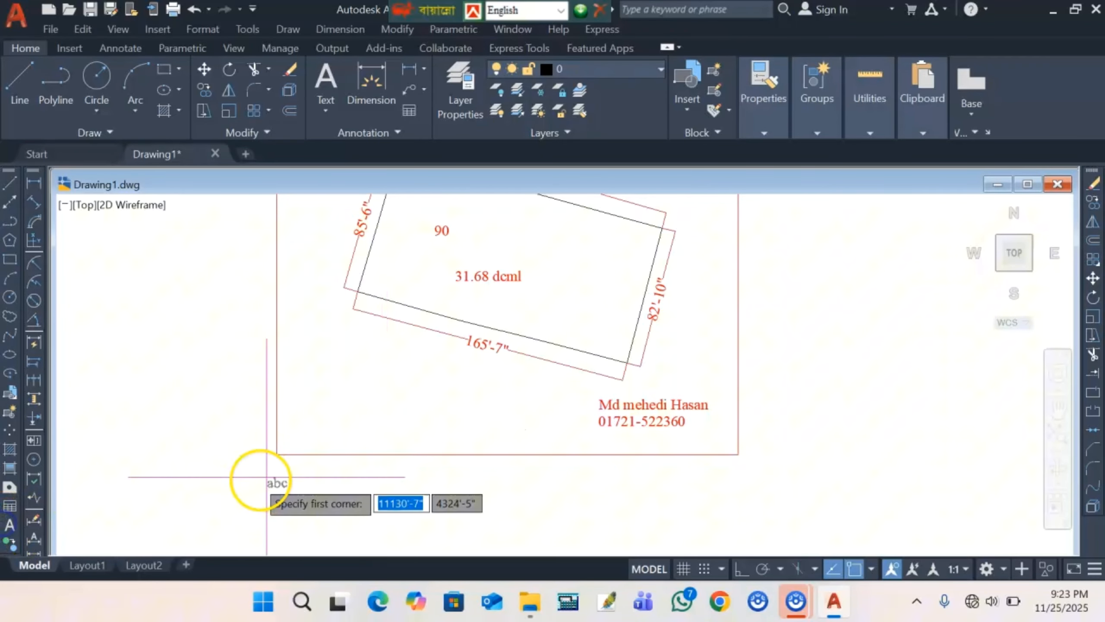
scroll(305, 453, up, 3)
click(279, 363)
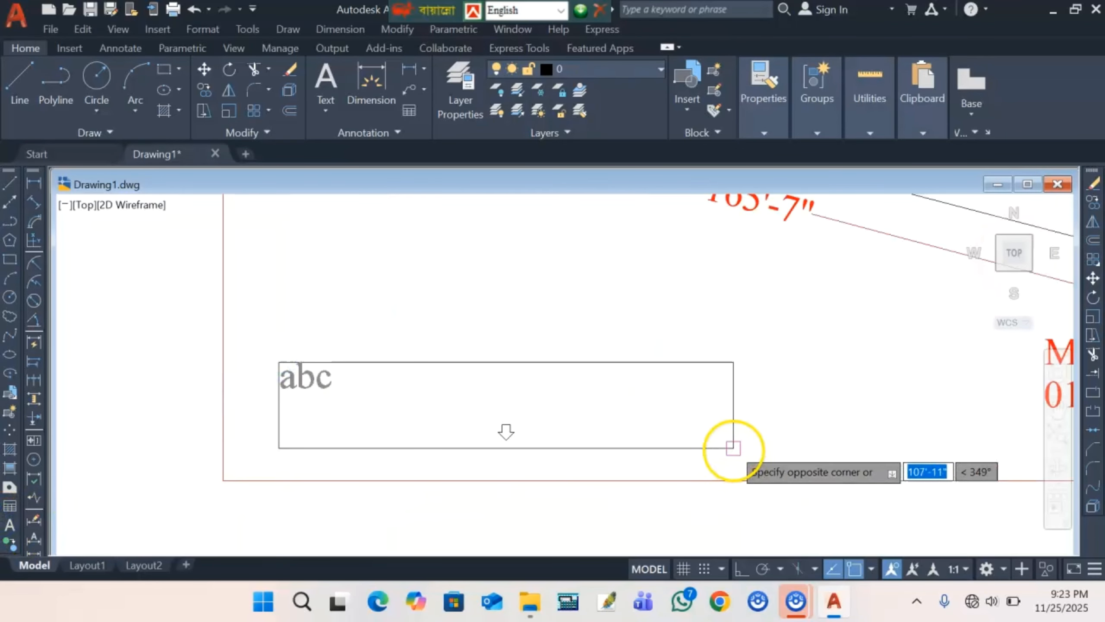
click(736, 449)
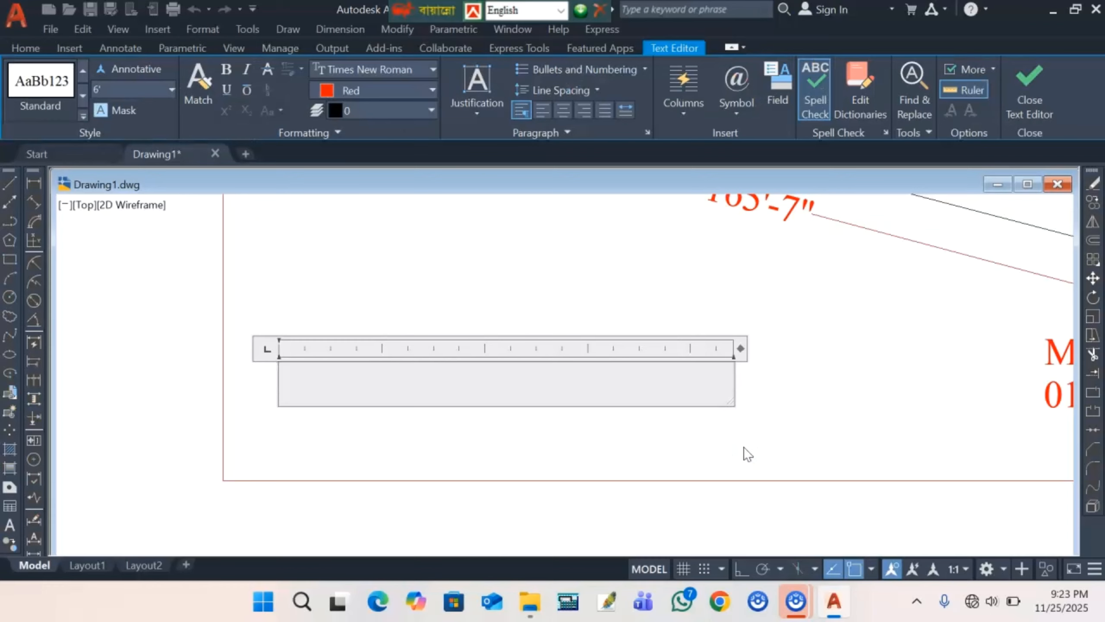
text(r)
text(Rs )
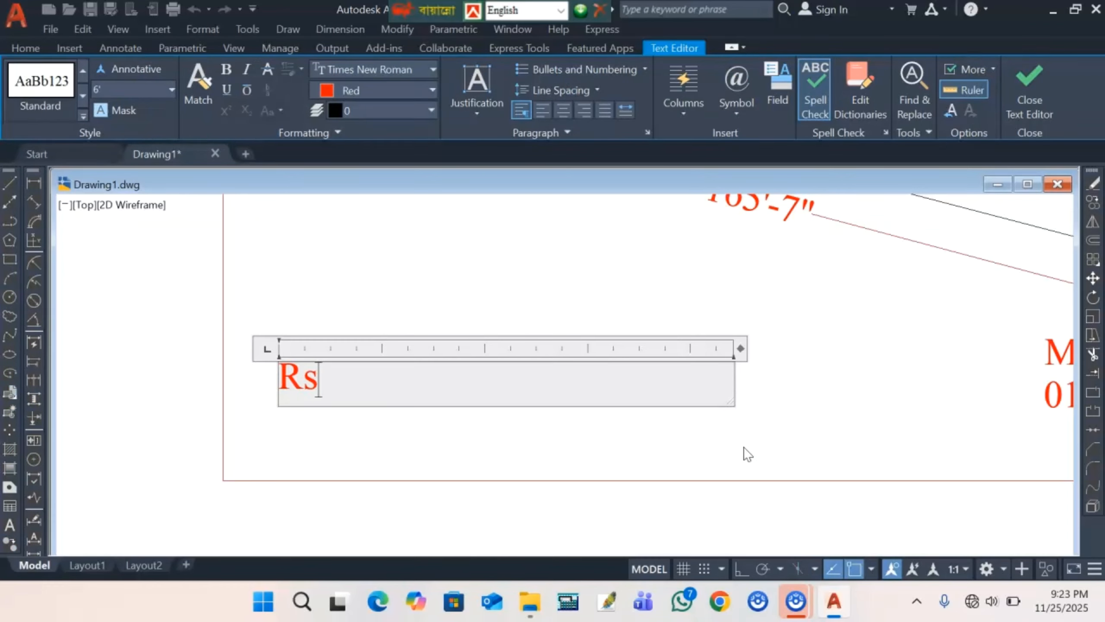
text(ma)
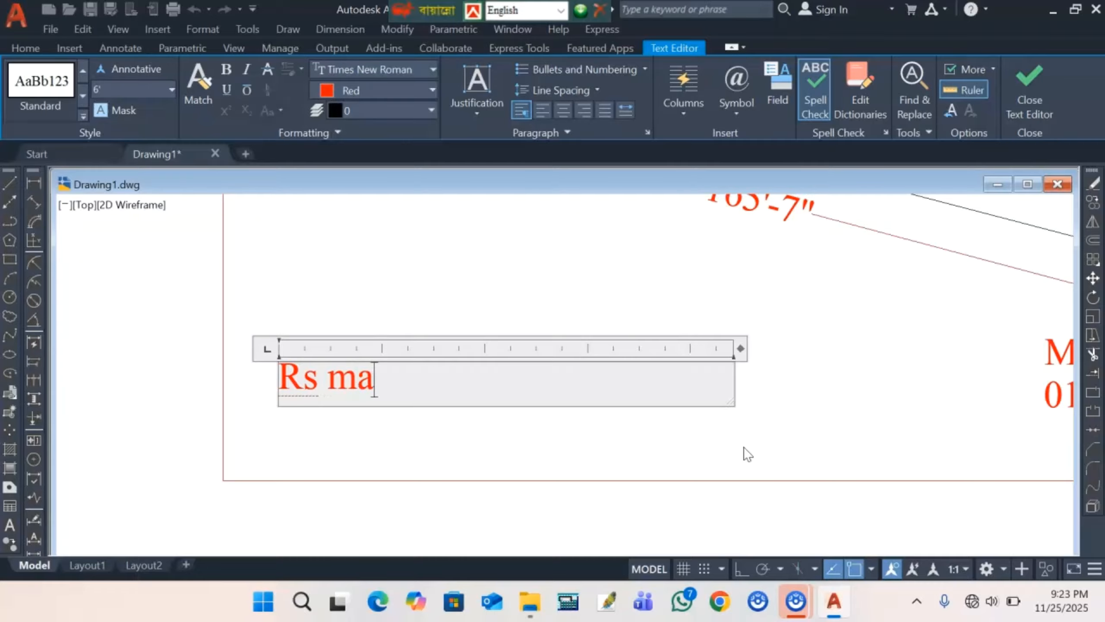
text(p)
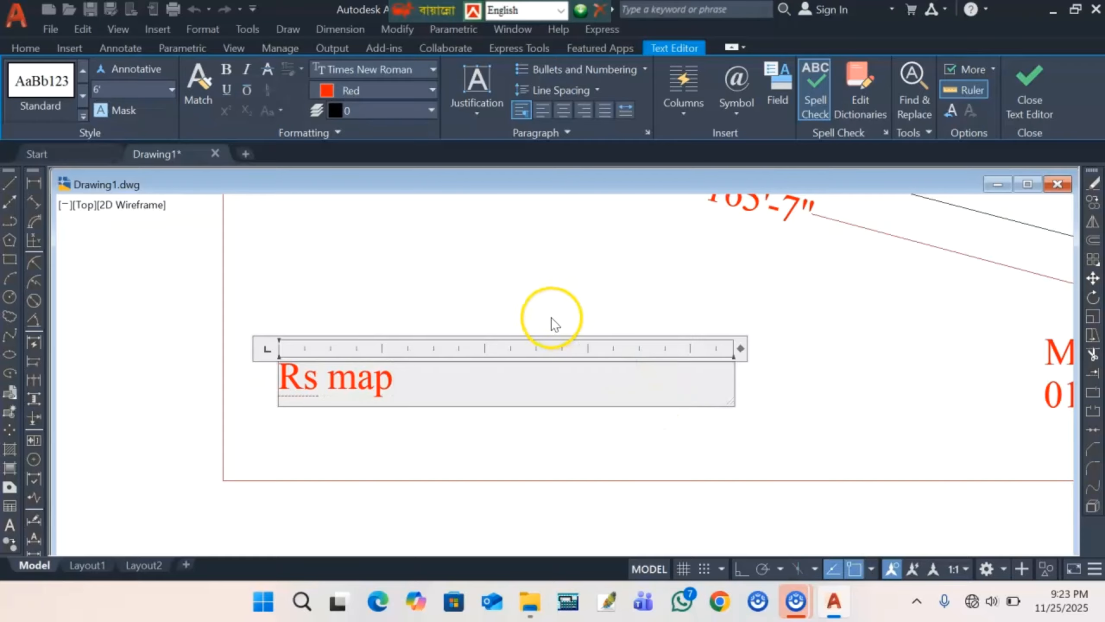
click(549, 319)
scroll(516, 367, down, 2)
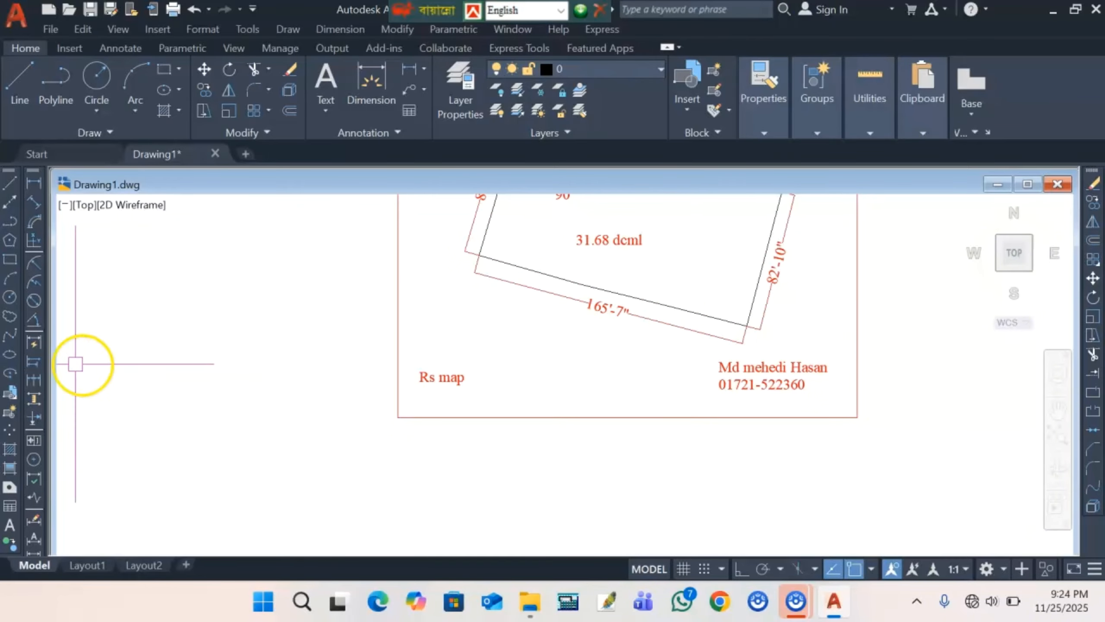
- Draw a short horizontal polyline to the right of the 'Rs map' label
click(59, 87)
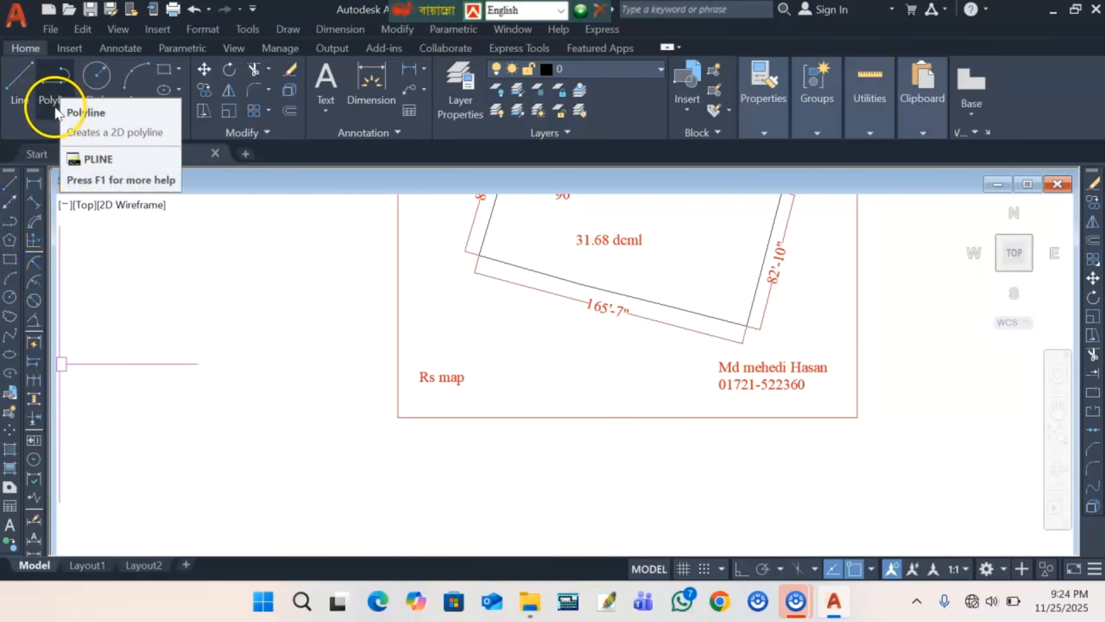
scroll(487, 383, up, 2)
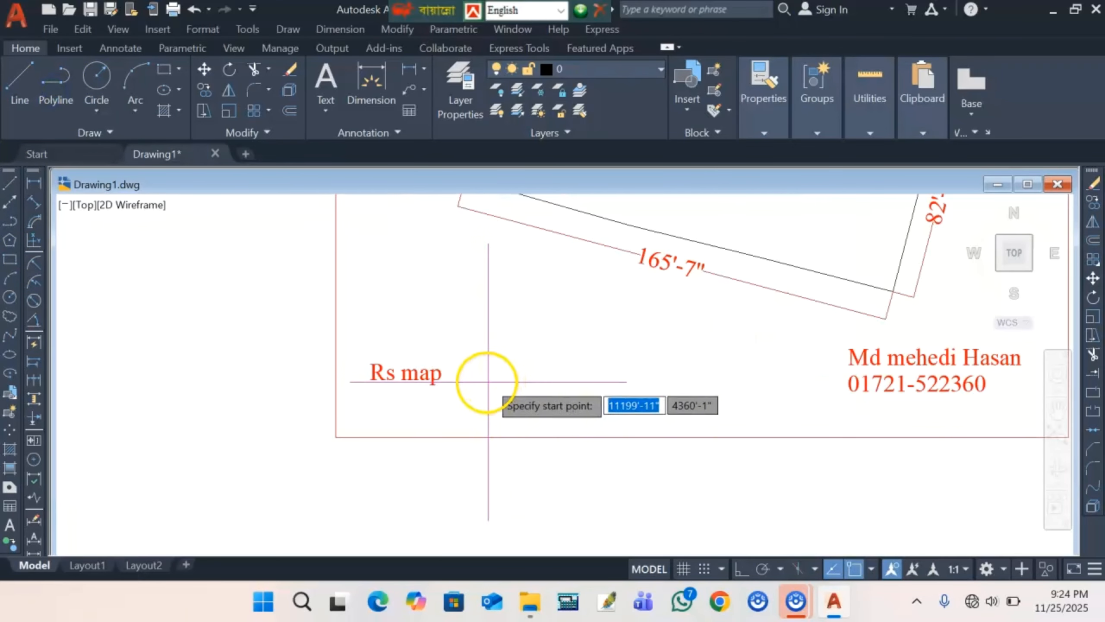
click(487, 381)
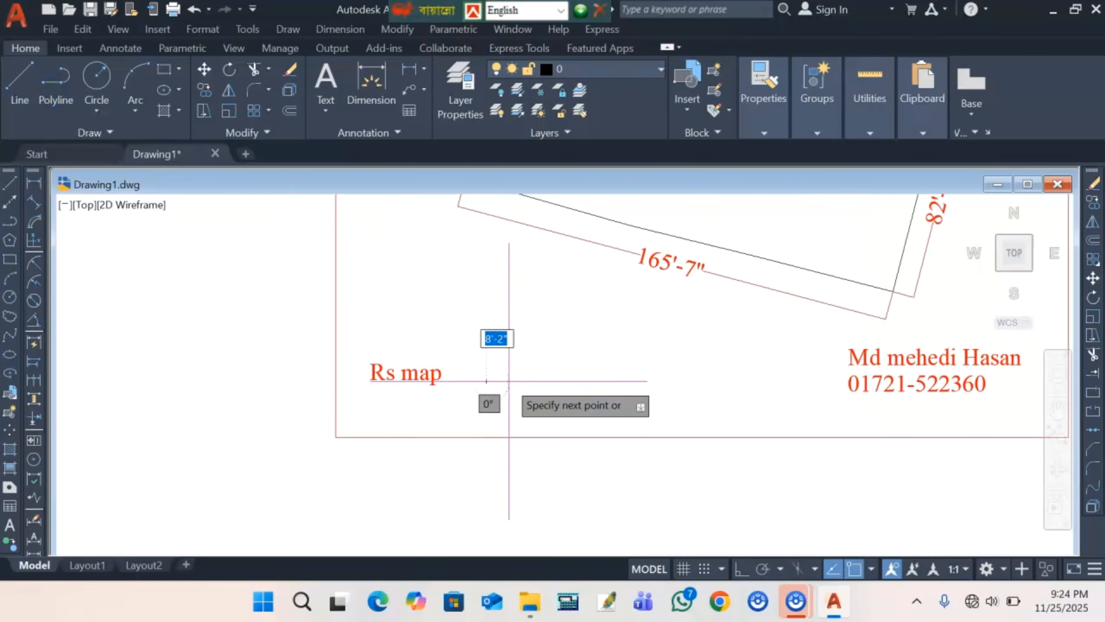
click(593, 379)
click(612, 379)
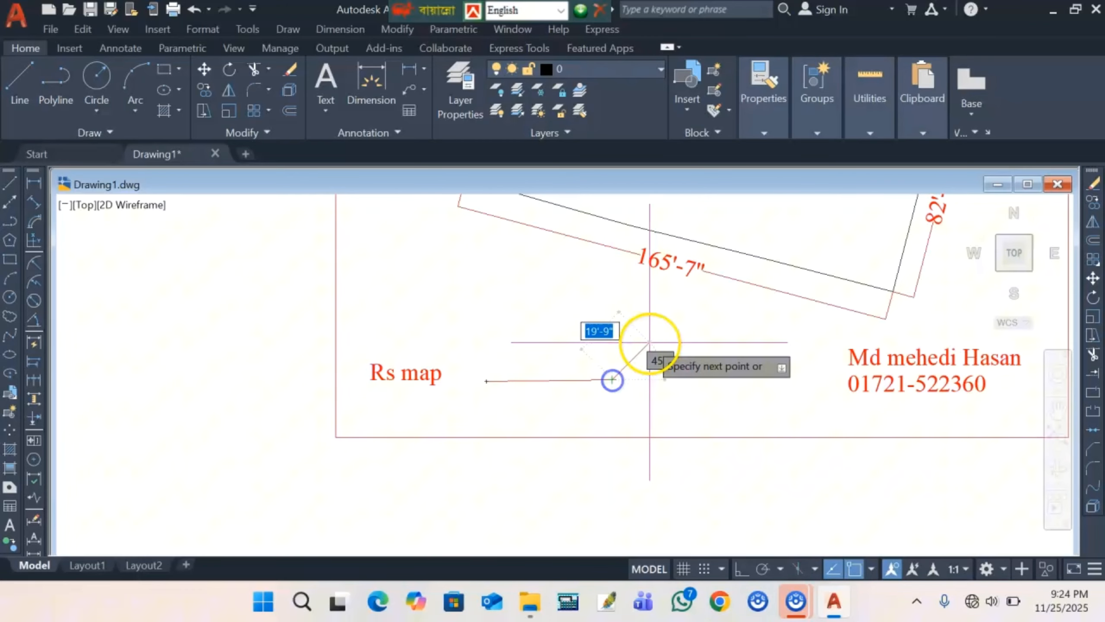
right_click(649, 342)
click(718, 48)
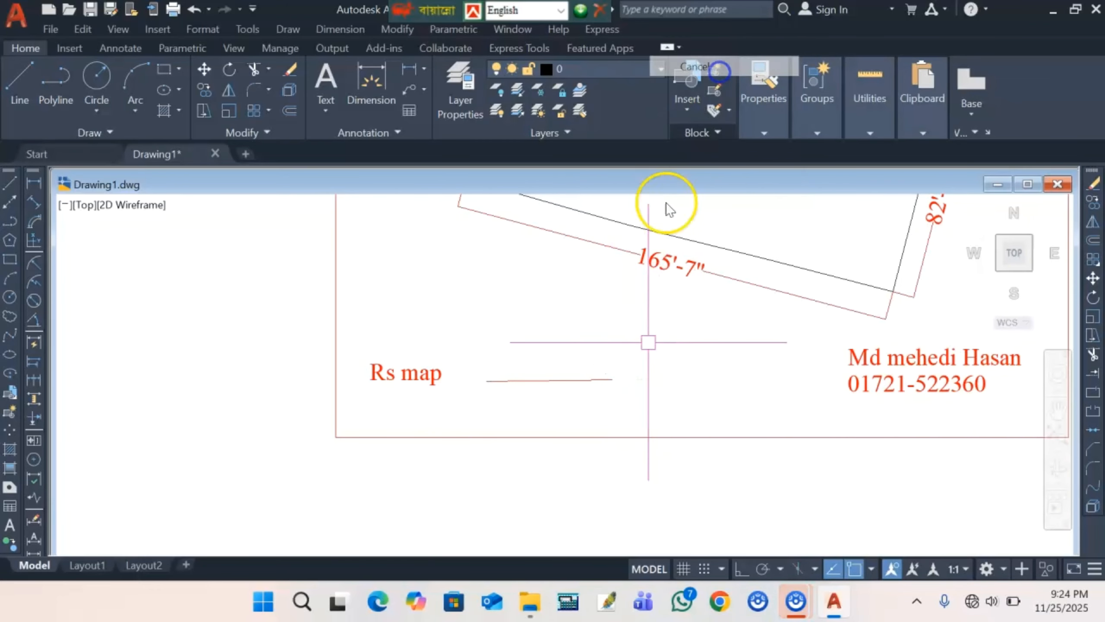
- Change the new line's colour to White in Properties
click(510, 384)
mouse_move(769, 109)
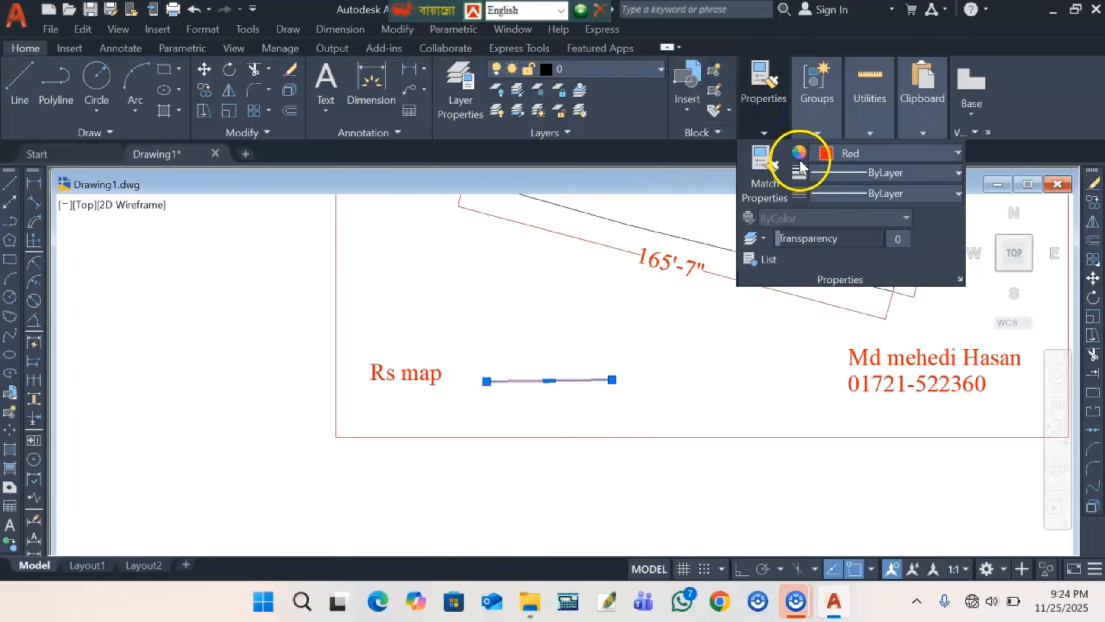
click(846, 153)
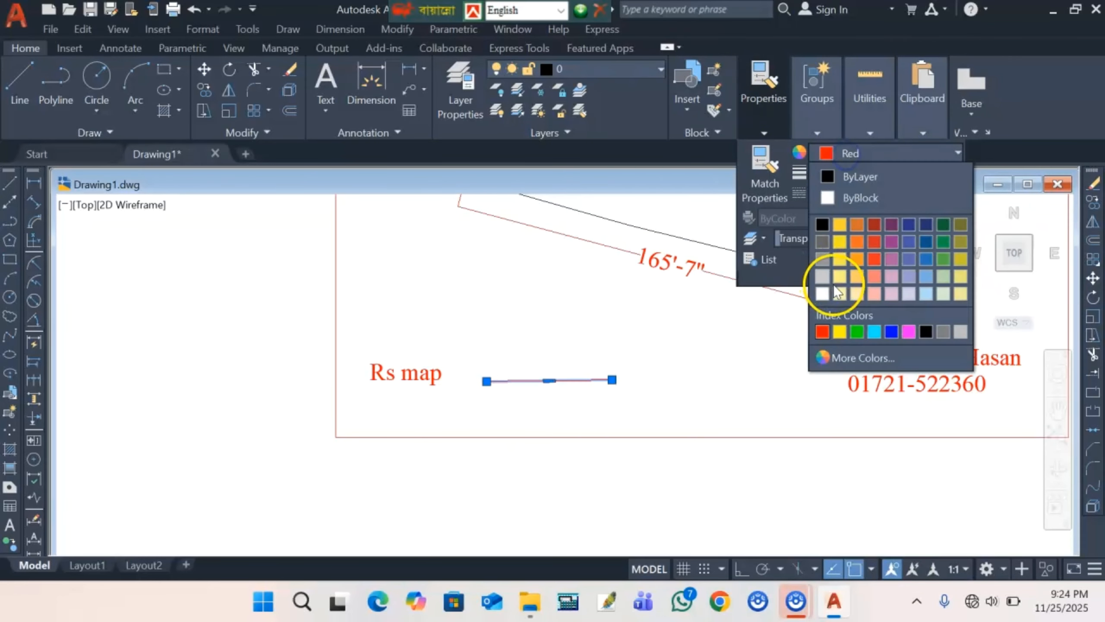
click(926, 328)
key(Escape)
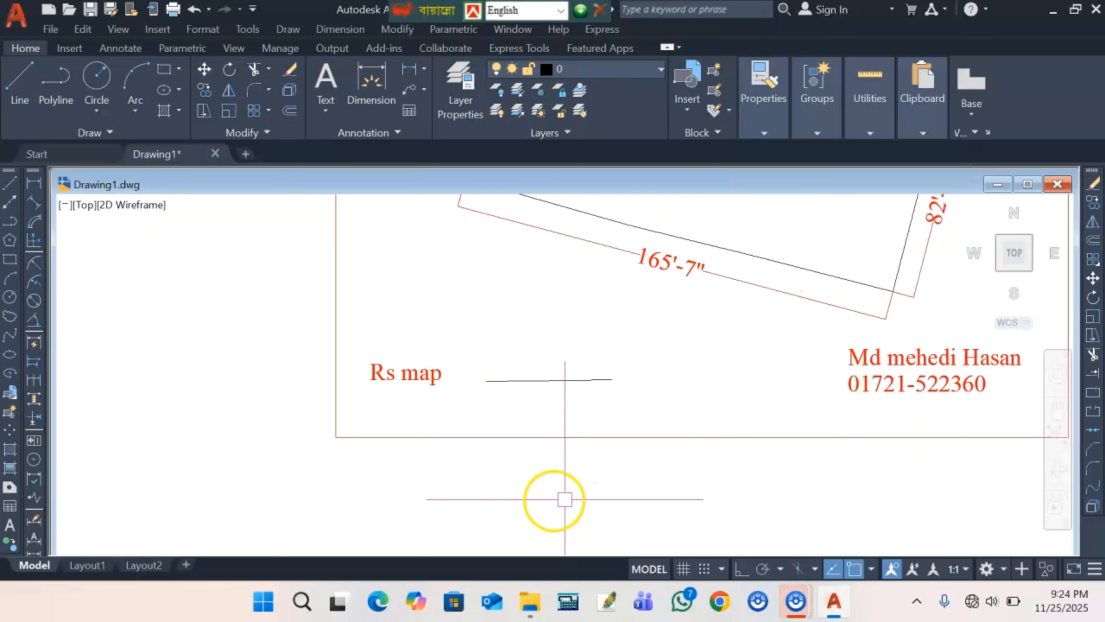
scroll(483, 507, down, 4)
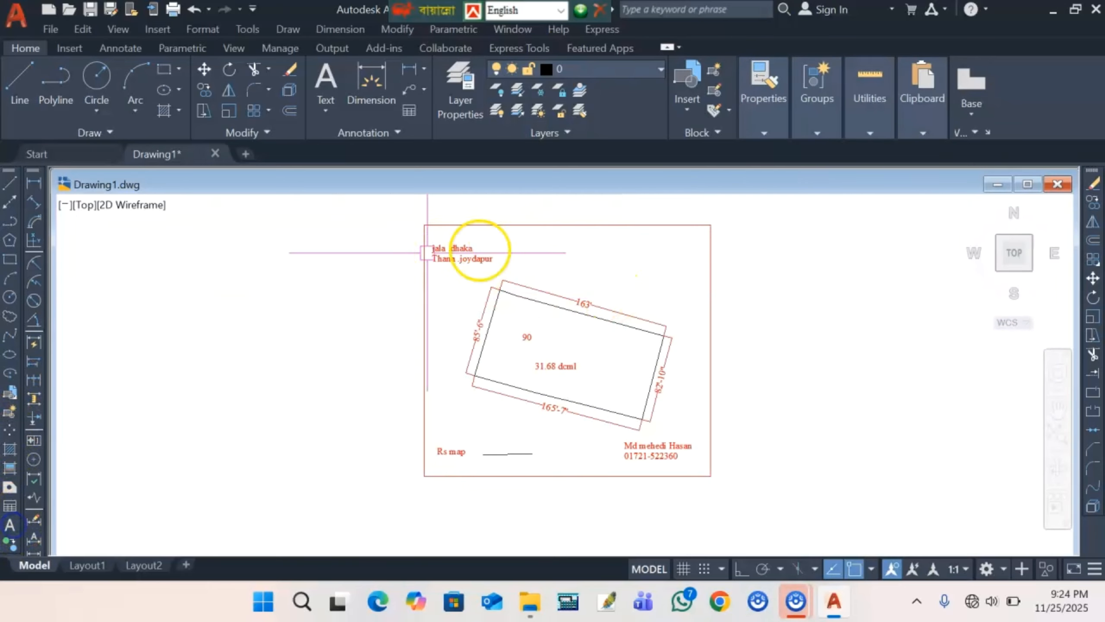
- Add the title 'digtal dimearcation' in a text box near the frame's top-right edge
click(1, 523)
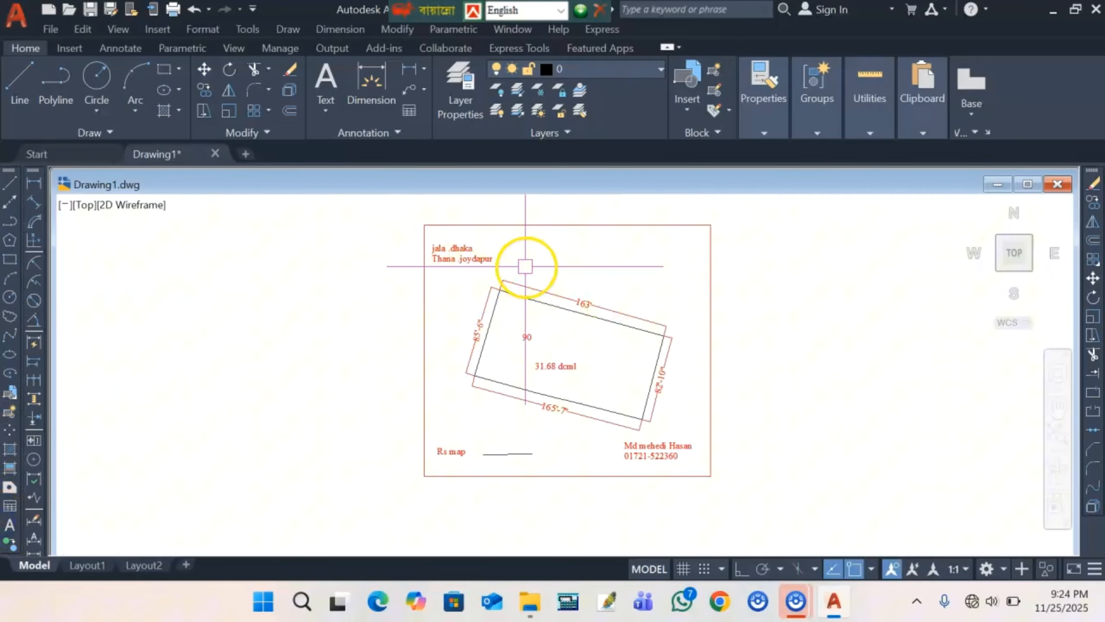
click(12, 526)
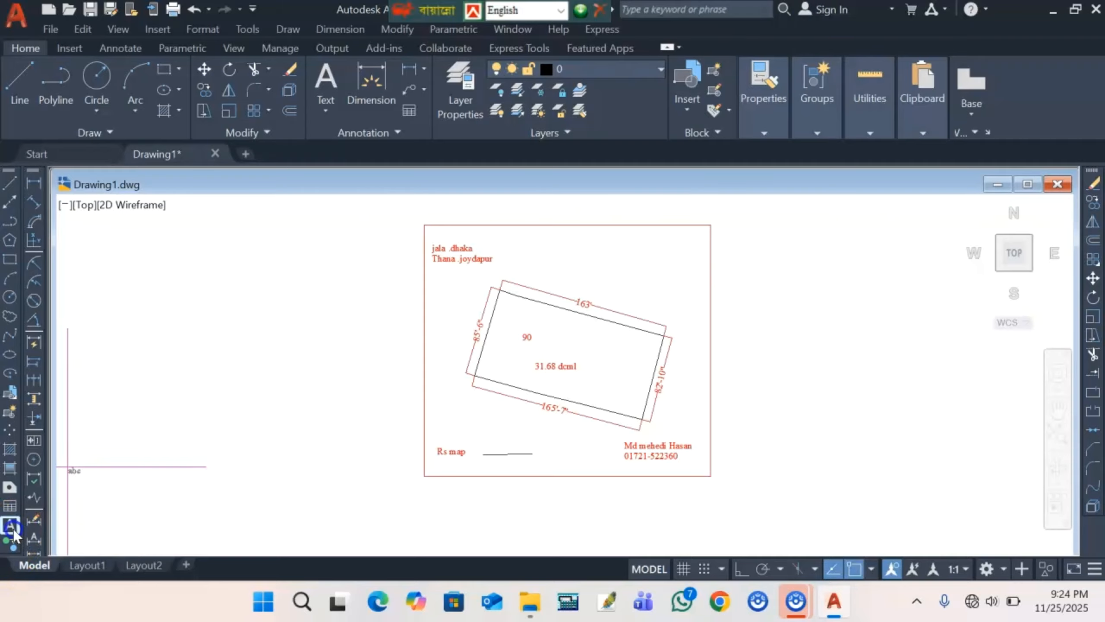
scroll(652, 248, up, 4)
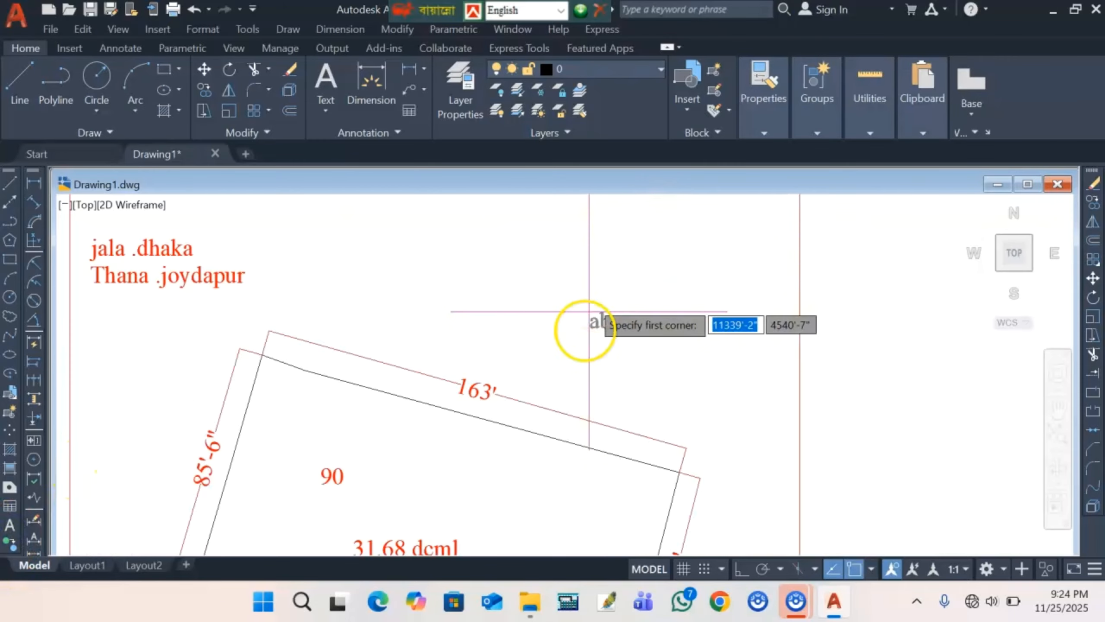
scroll(611, 277, down, 2)
click(613, 265)
click(733, 294)
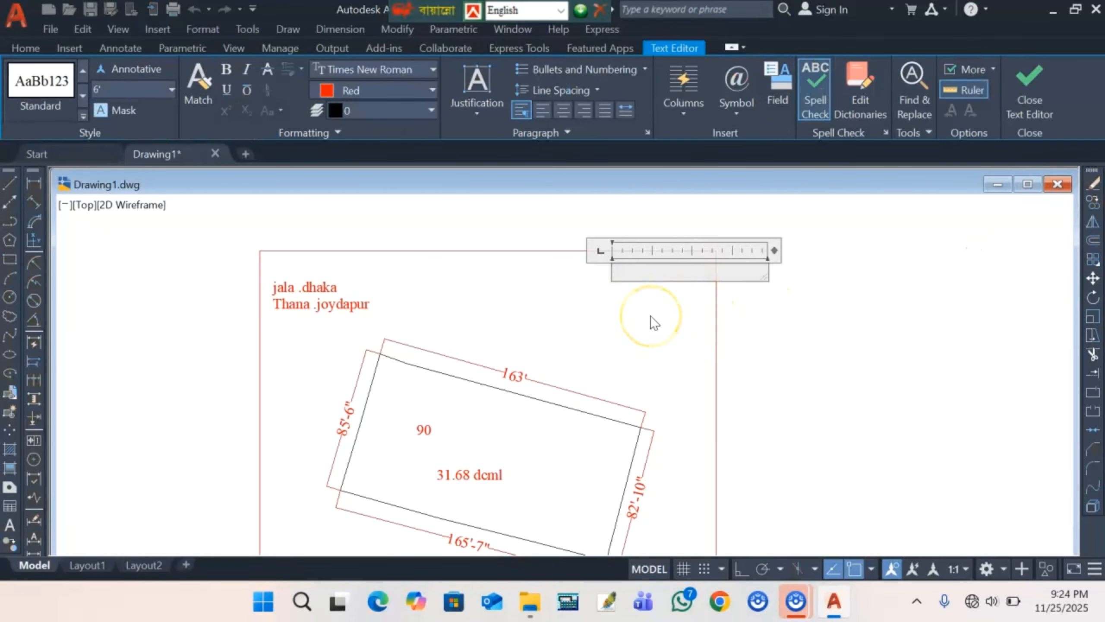
text(di)
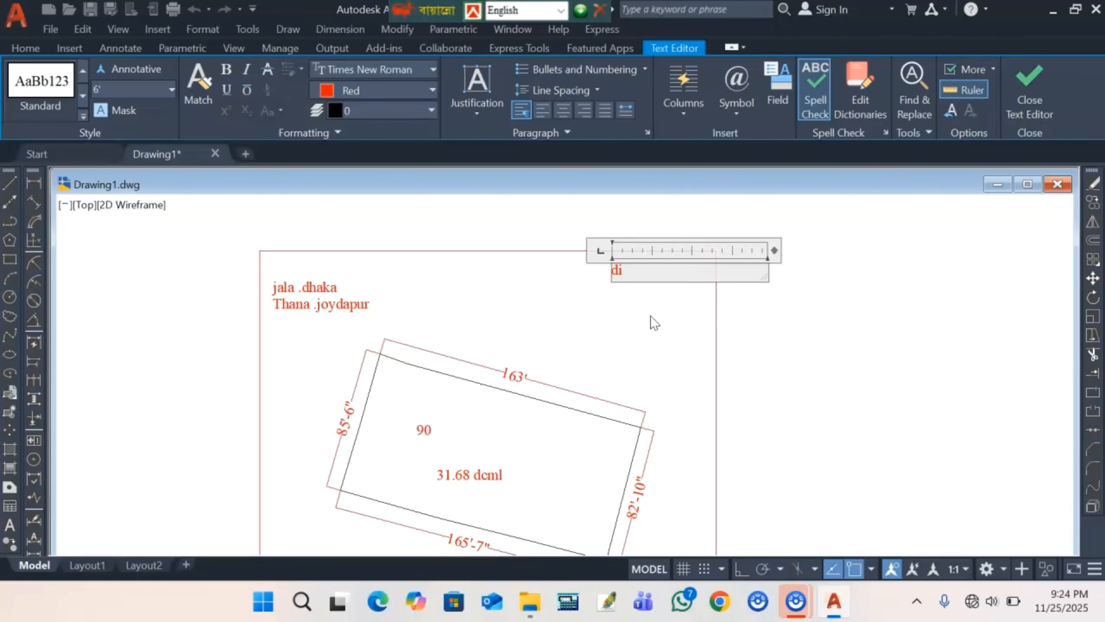
text(gtal dimearcation)
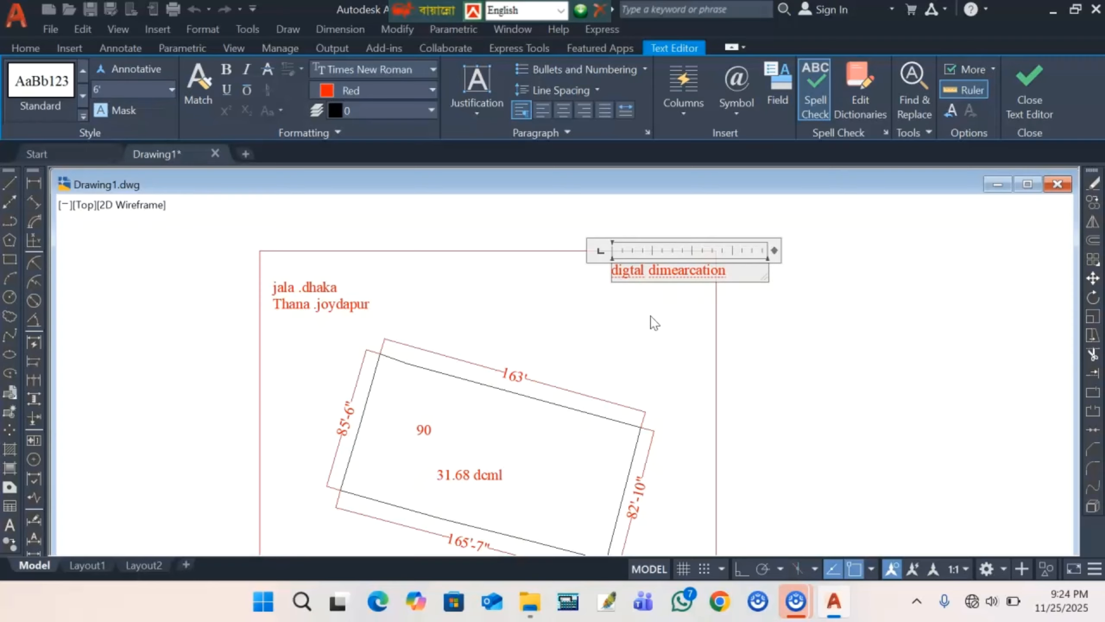
click(654, 320)
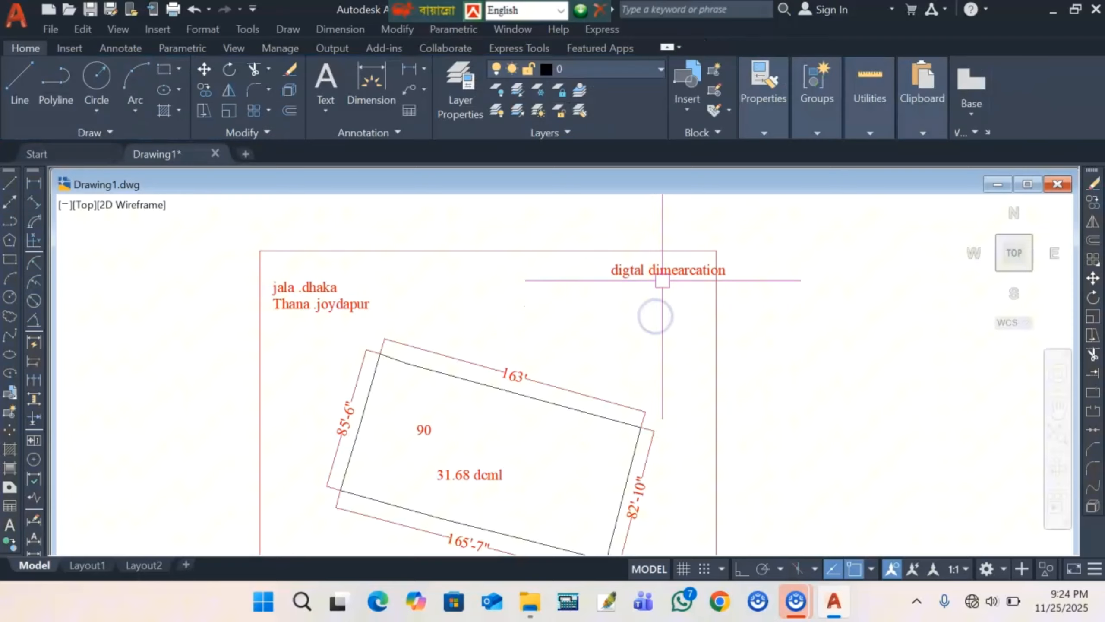
- Move the 'digtal dimearcation' title left into the frame's top-right corner, then zoom out to review the sheet
click(616, 269)
click(611, 264)
scroll(592, 259, up, 4)
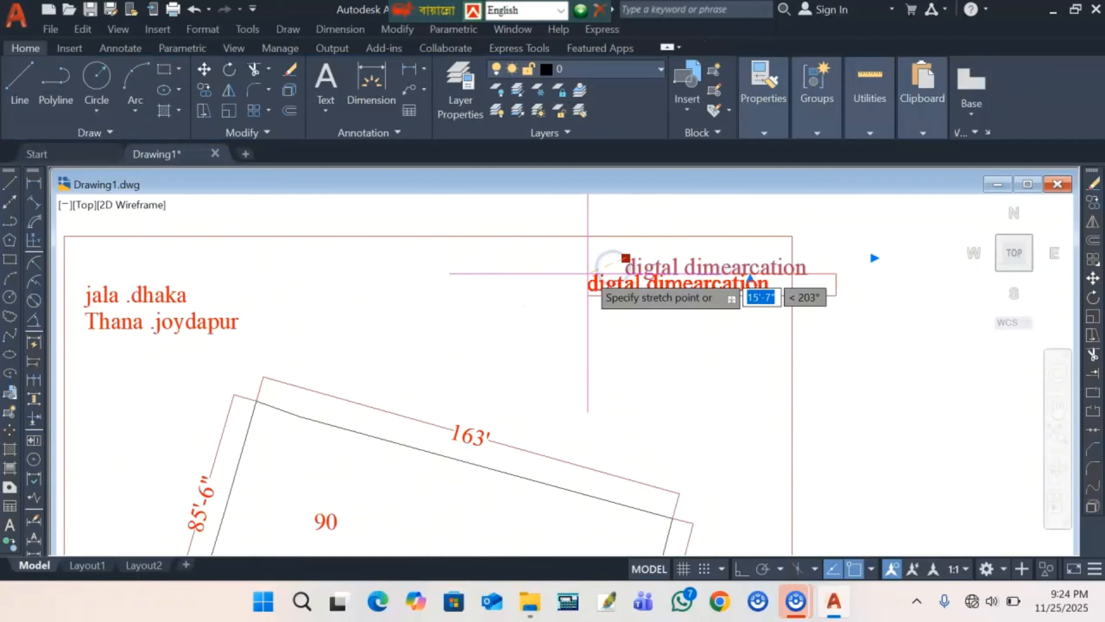
click(588, 261)
scroll(588, 262, down, 4)
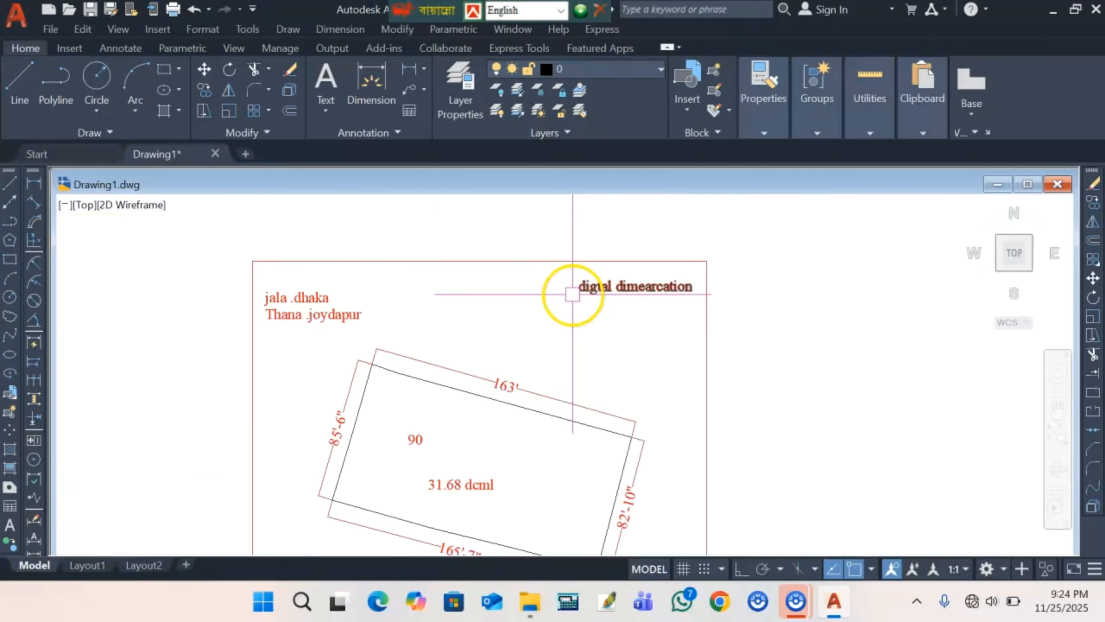
scroll(492, 322, down, 2)
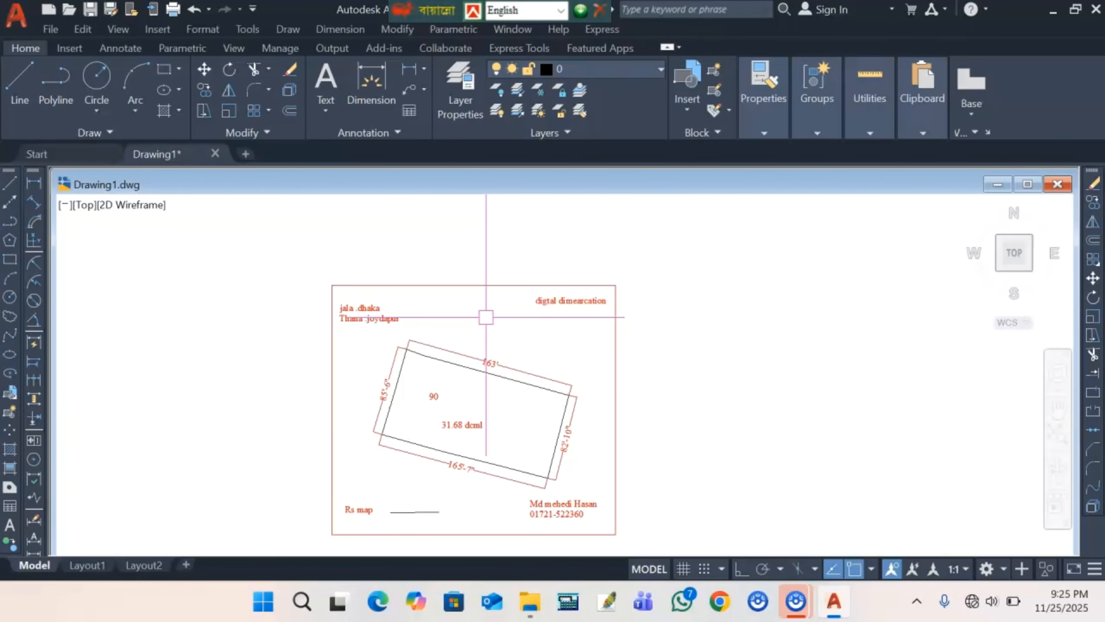
scroll(473, 301, down, 1)
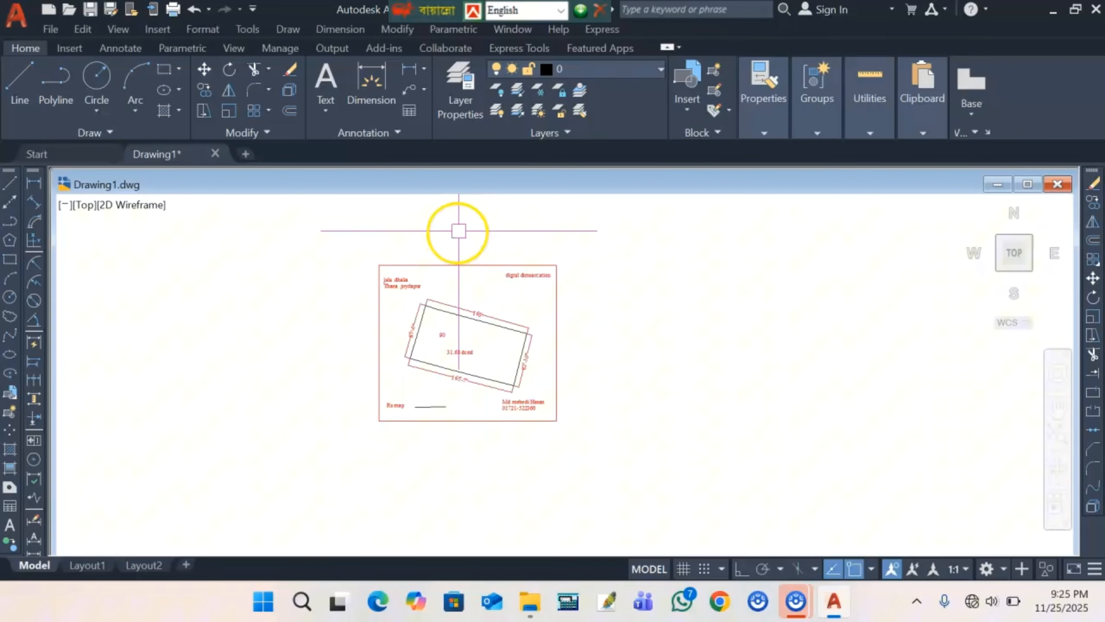
scroll(425, 305, up, 3)
scroll(327, 361, down, 2)
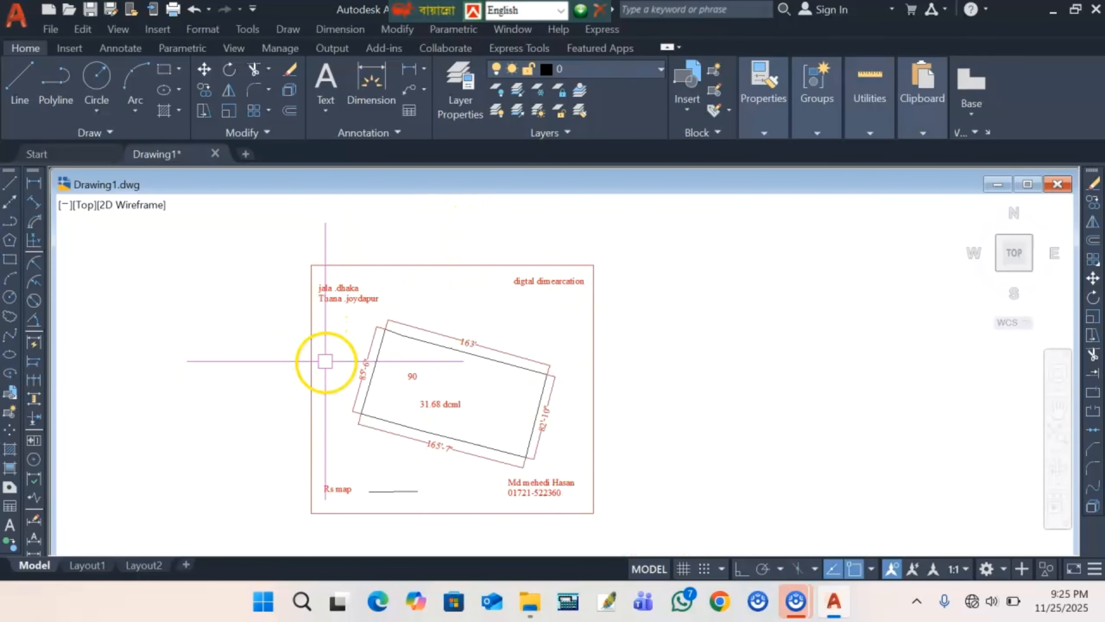